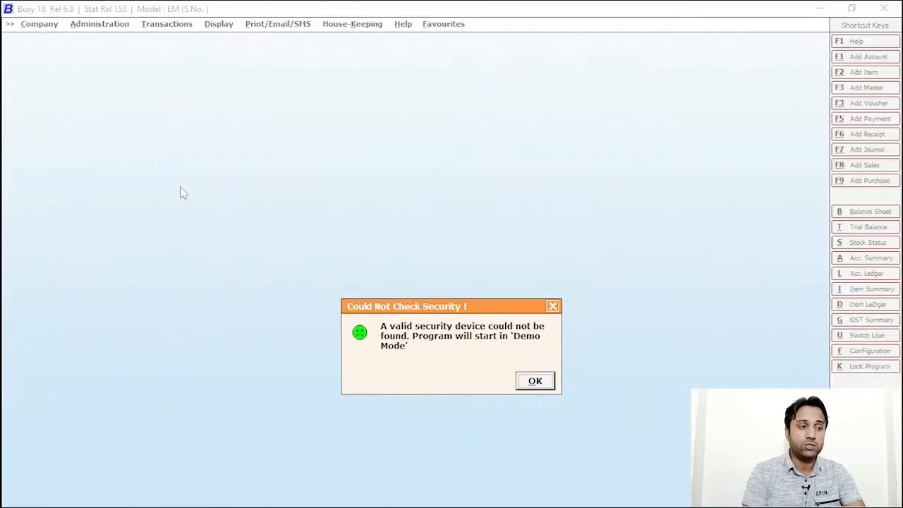
# Dismiss the demo notice, then open the IB-Tech-Forum company with its login and password
pyautogui.click(553, 388)
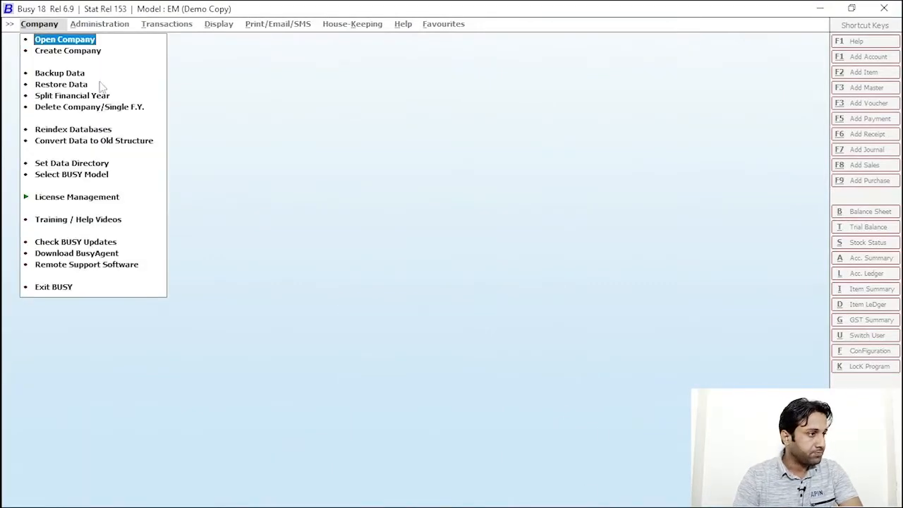
pyautogui.click(80, 35)
pyautogui.click(92, 129)
pyautogui.click(204, 343)
pyautogui.write('Ib')
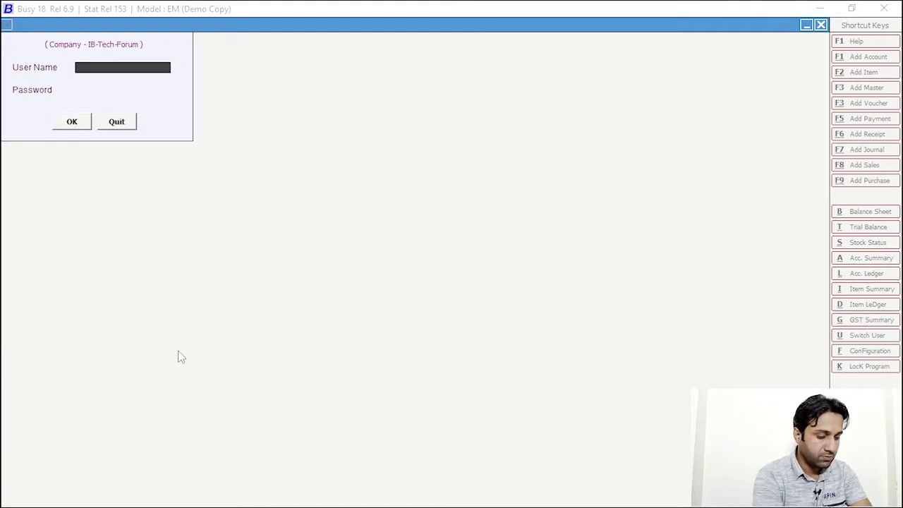
pyautogui.press('Return')
pyautogui.write('i')
pyautogui.press('Return')
pyautogui.press('Return')
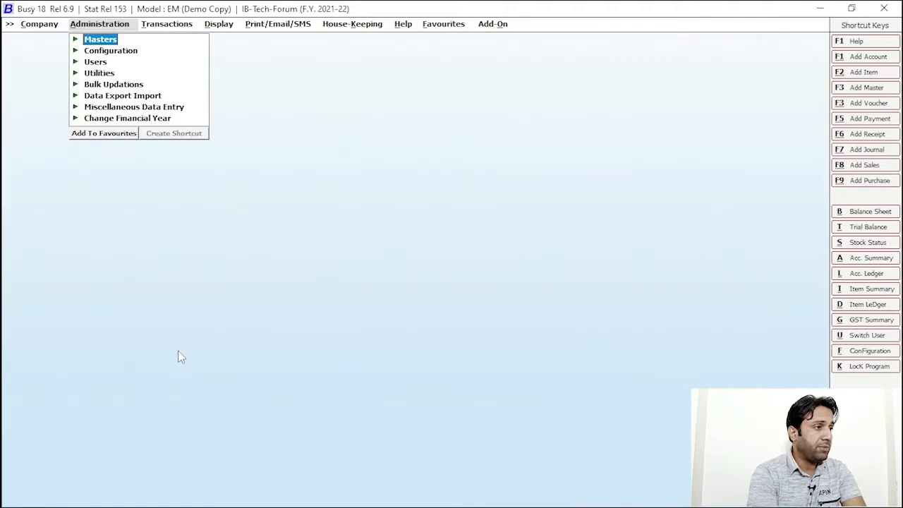
# Go to Administration > Users and choose Add to create a new user
pyautogui.click(235, 348)
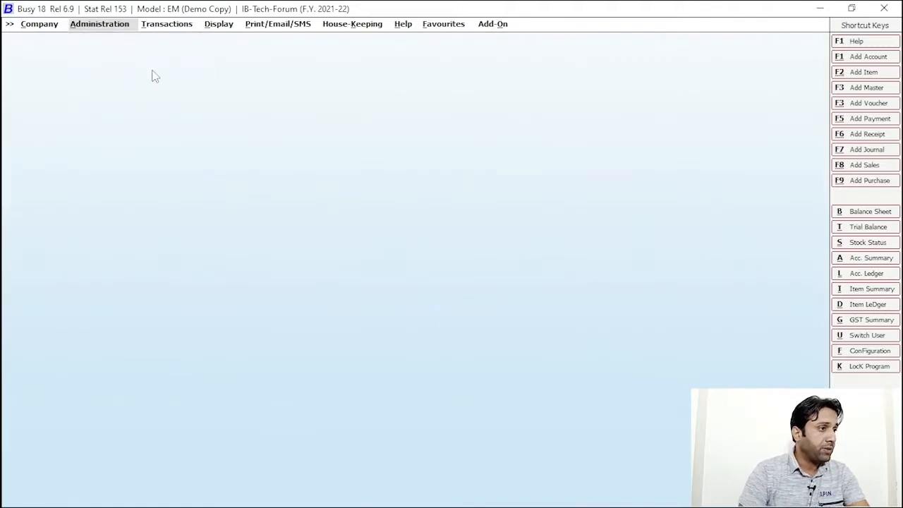
pyautogui.click(115, 27)
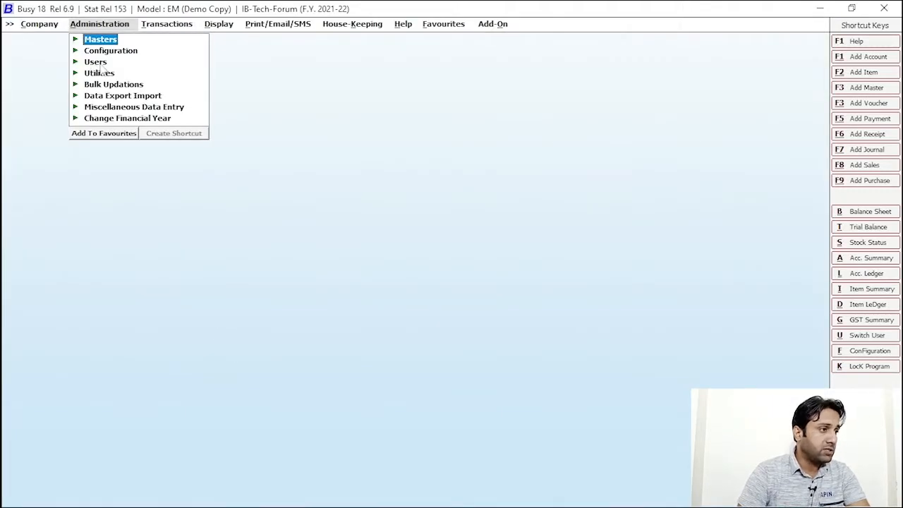
pyautogui.click(97, 65)
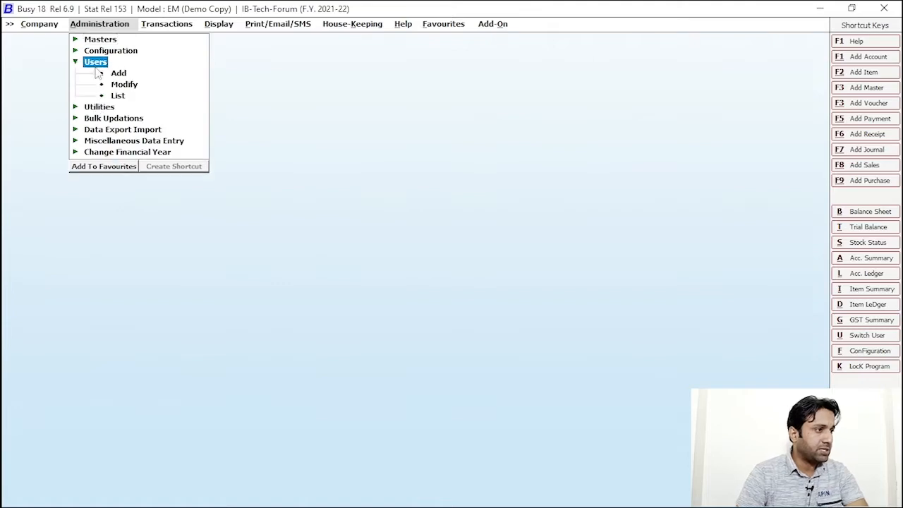
pyautogui.click(120, 73)
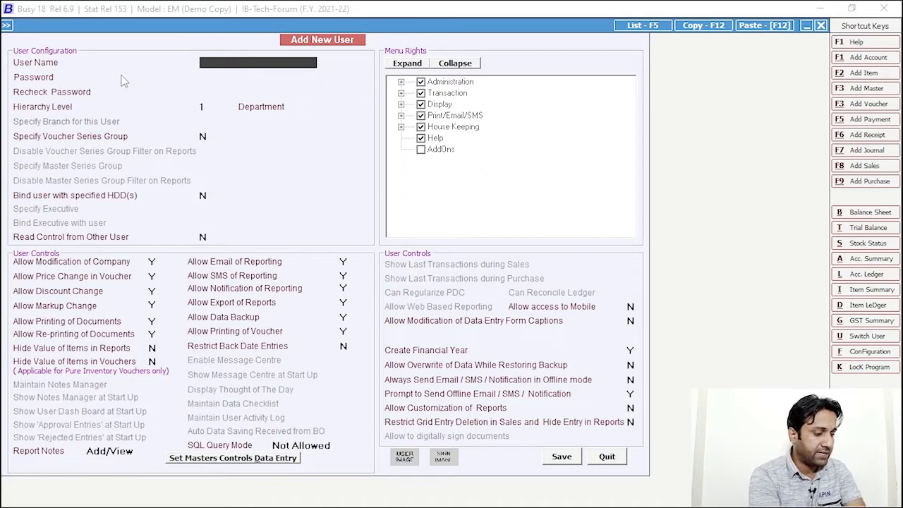
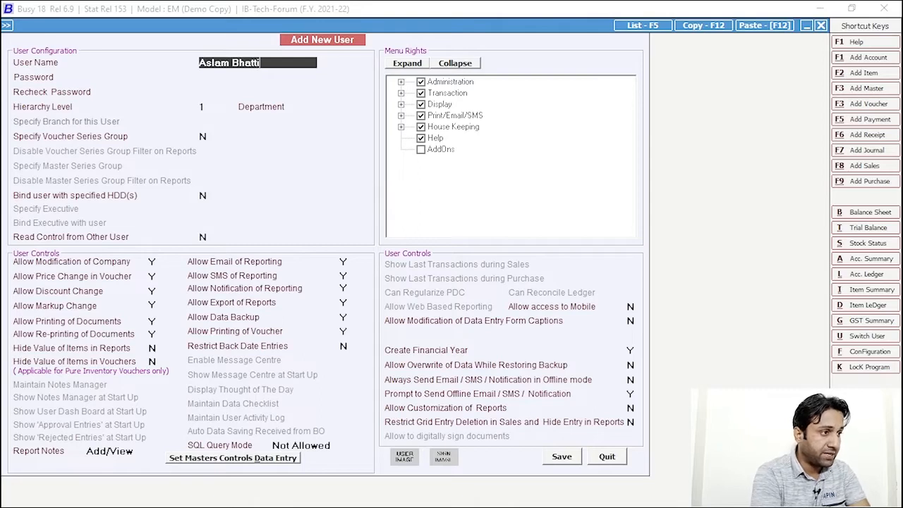
# Enter the new user's name, set and confirm the password, save, and leave the form
pyautogui.press('Return')
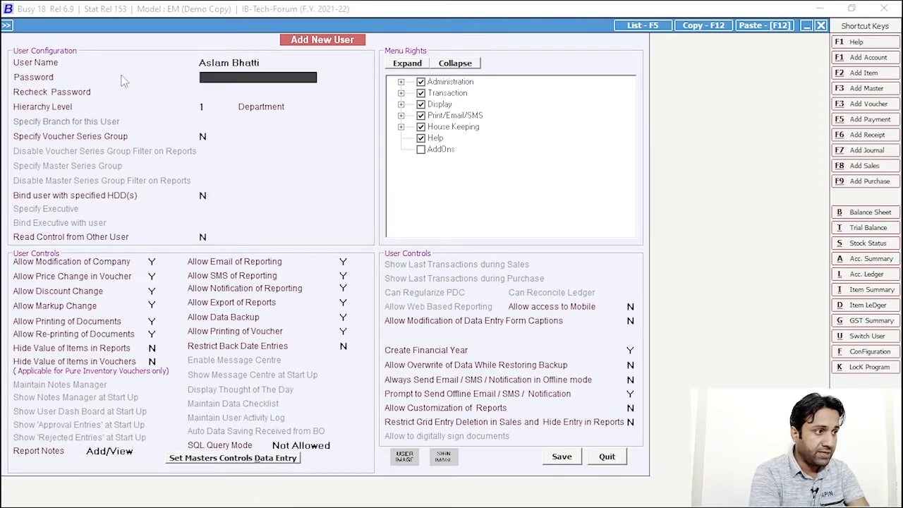
pyautogui.write('**')
pyautogui.press('Return')
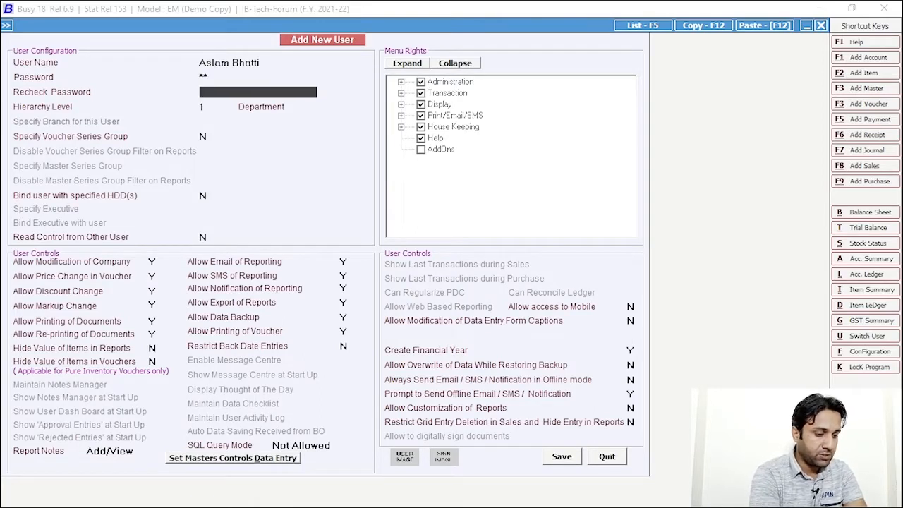
pyautogui.write('**')
pyautogui.press('Return')
pyautogui.click(558, 458)
pyautogui.press('Escape')
pyautogui.press('Escape')
pyautogui.press('Escape')
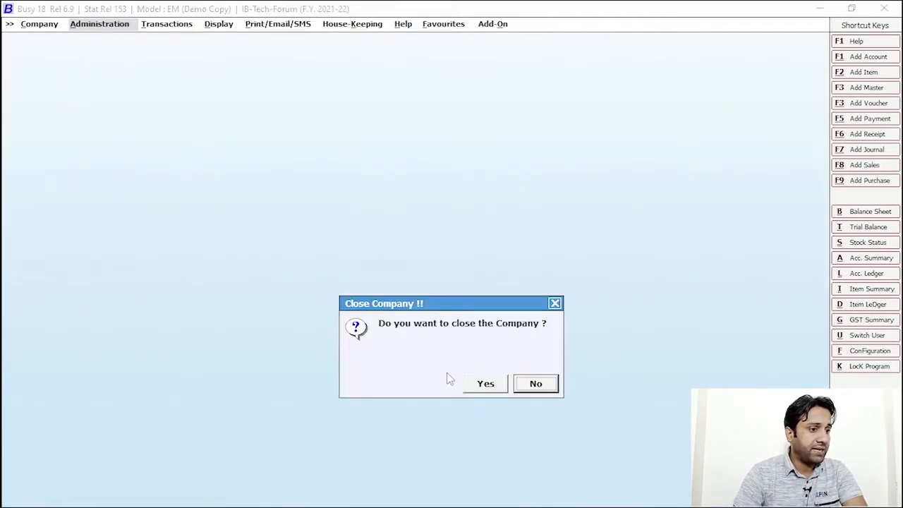
# Close the company and log back into IB-Tech-Forum with its credentials
pyautogui.click(485, 385)
pyautogui.click(73, 39)
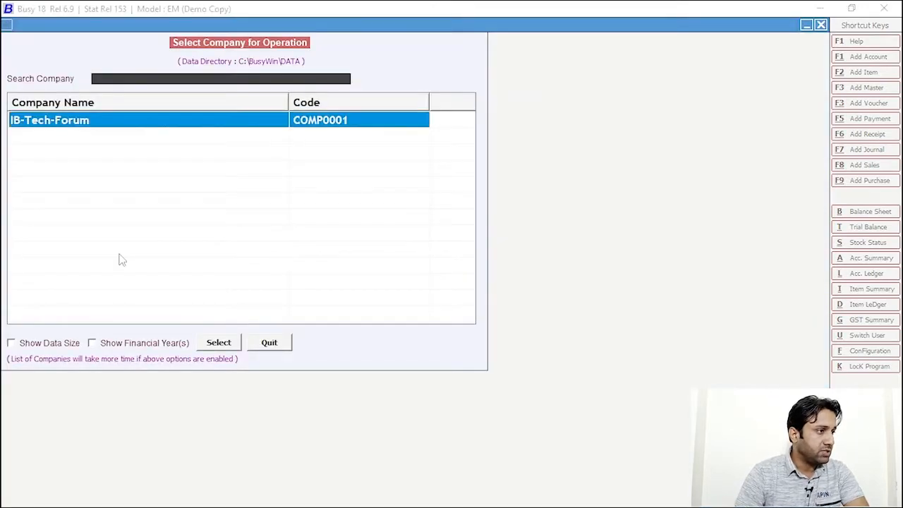
pyautogui.click(205, 343)
pyautogui.write('i')
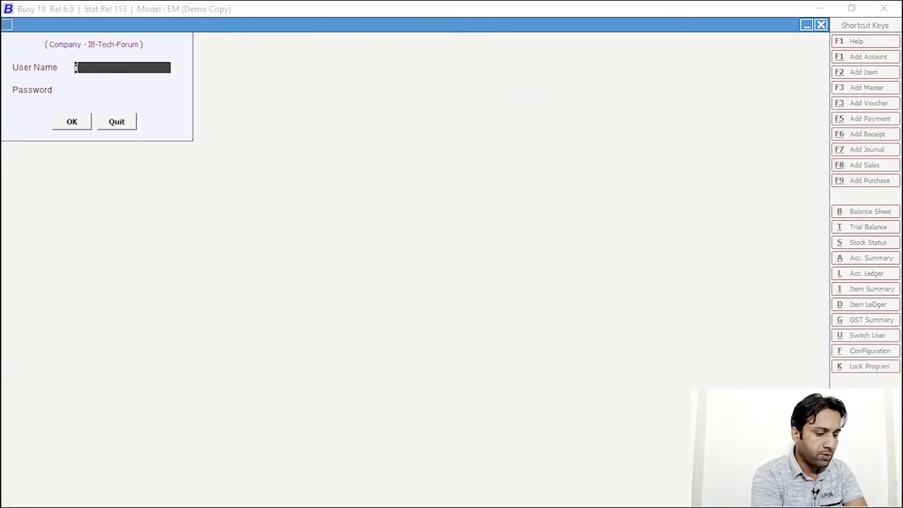
pyautogui.write('b')
pyautogui.press('Return')
pyautogui.write('**')
pyautogui.press('Return')
pyautogui.press('Return')
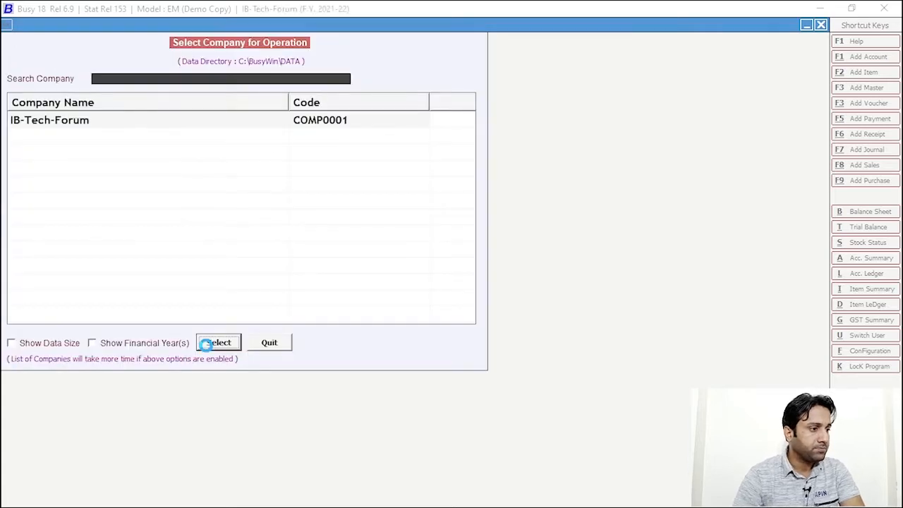
# Open the IB-Tech-Forum workspace and bring up the Administration menu
pyautogui.click(204, 343)
pyautogui.press('Escape')
pyautogui.press('Escape')
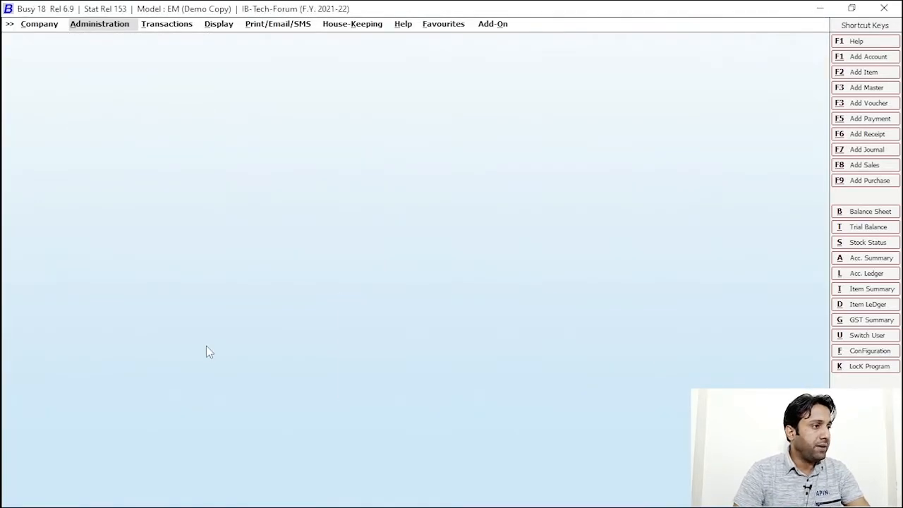
pyautogui.click(106, 27)
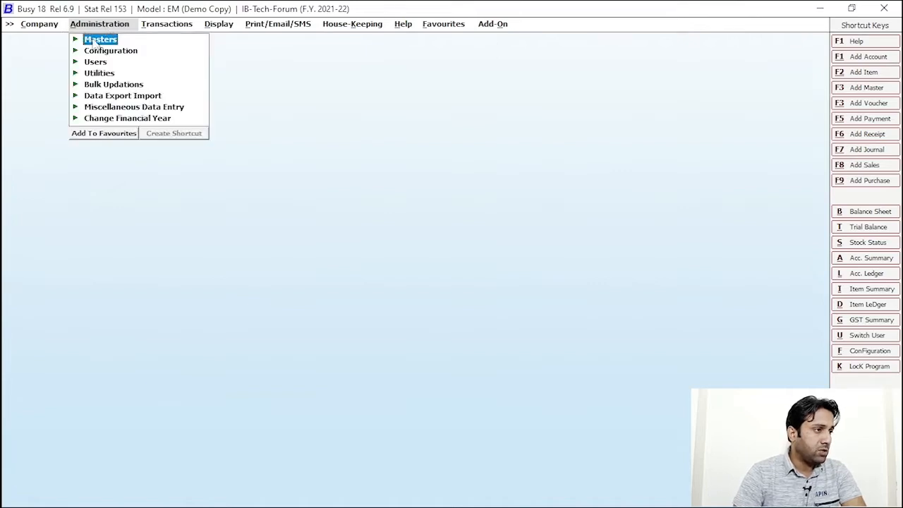
# In Configuration > Features / Options > Enterprise Features, set Enable Voucher / Master Approval to Y
pyautogui.click(125, 52)
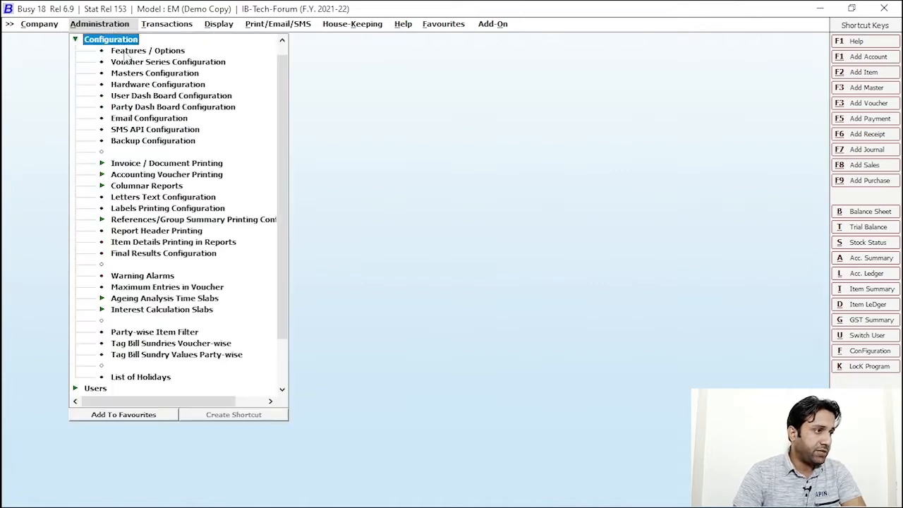
pyautogui.click(163, 51)
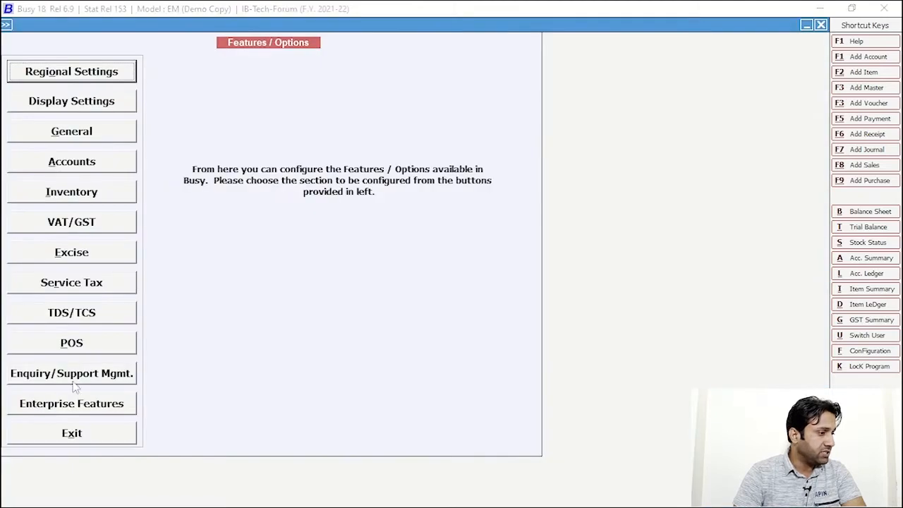
pyautogui.click(67, 403)
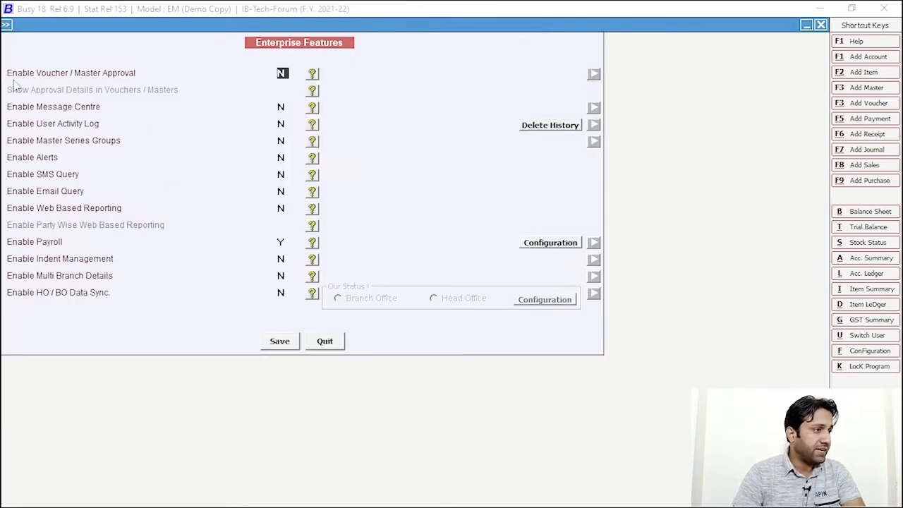
pyautogui.hotkey('ctrl', '1')
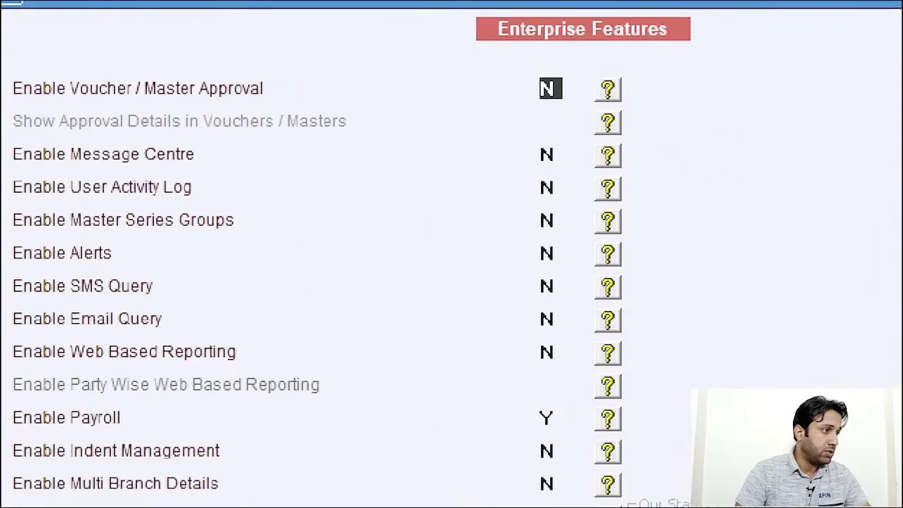
pyautogui.click(77, 91)
pyautogui.moveTo(3, 69); pyautogui.dragTo(267, 102)
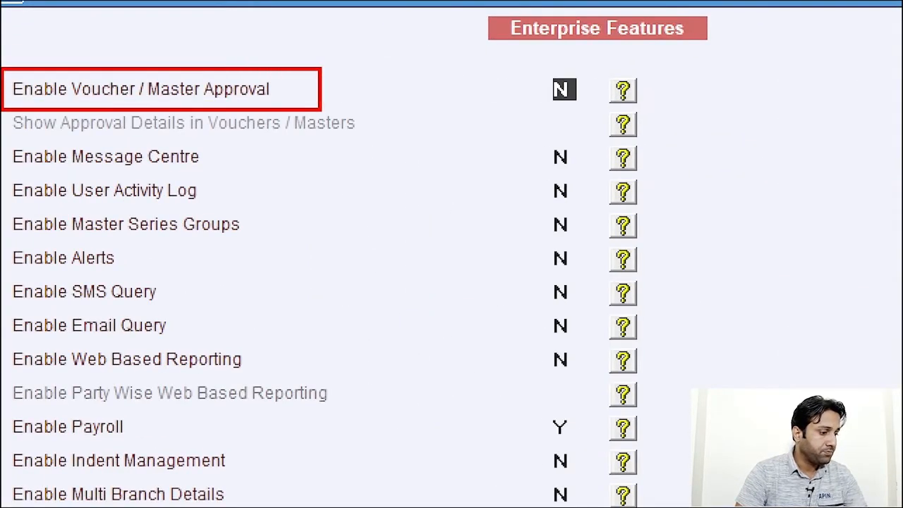
pyautogui.press('Escape')
pyautogui.write('y')
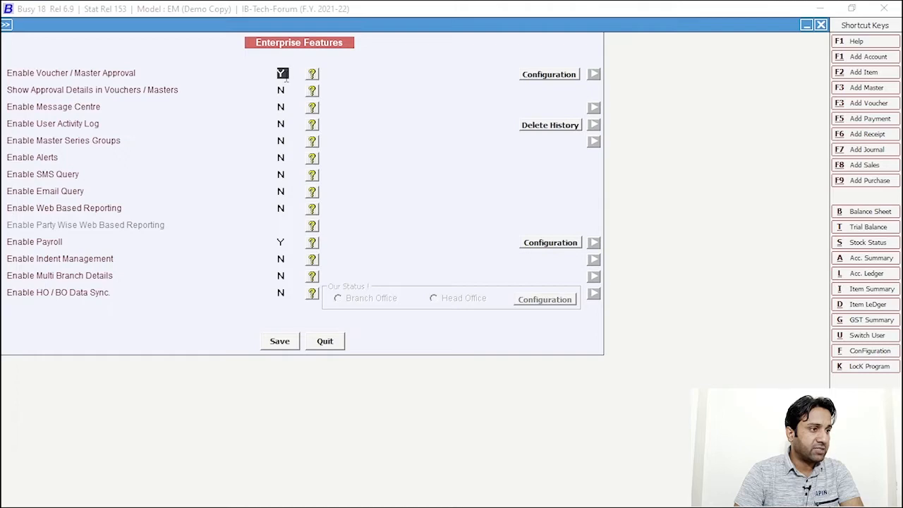
# Open the approval Configuration beside Voucher / Master Approval and choose Vouchers
pyautogui.click(550, 74)
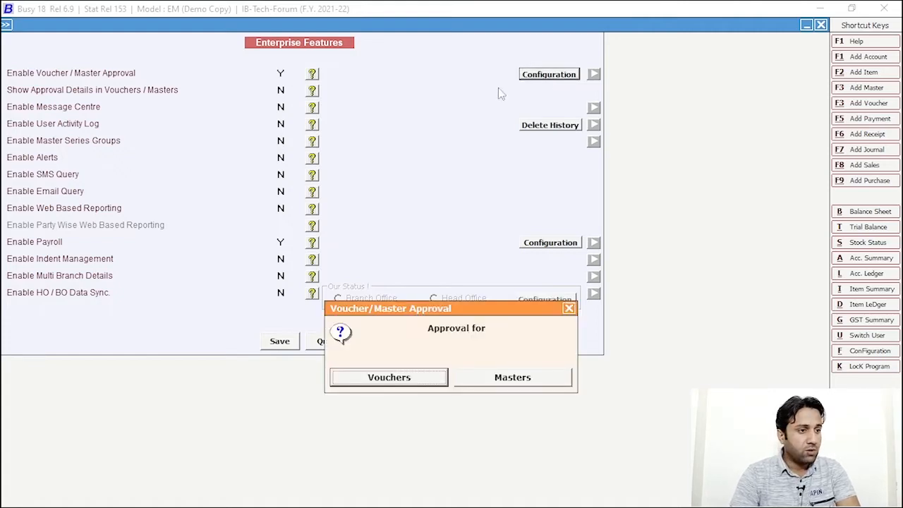
pyautogui.click(412, 381)
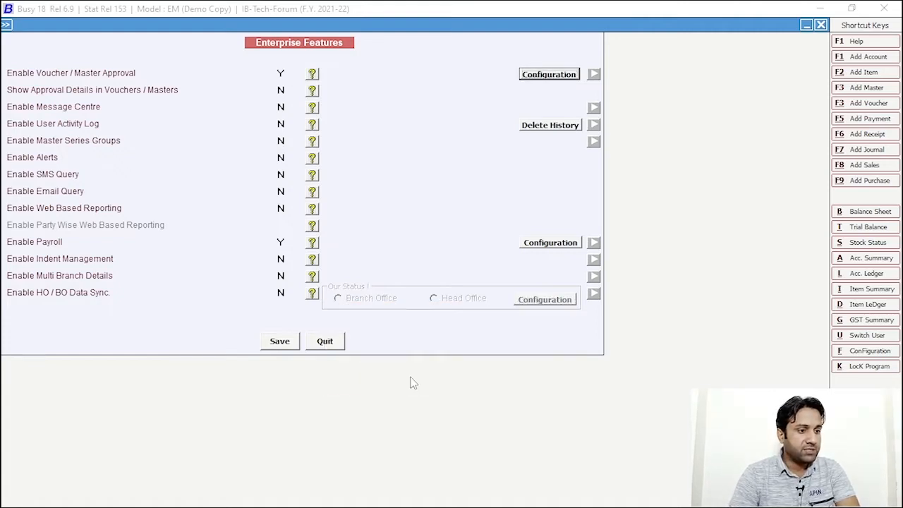
pyautogui.click(542, 75)
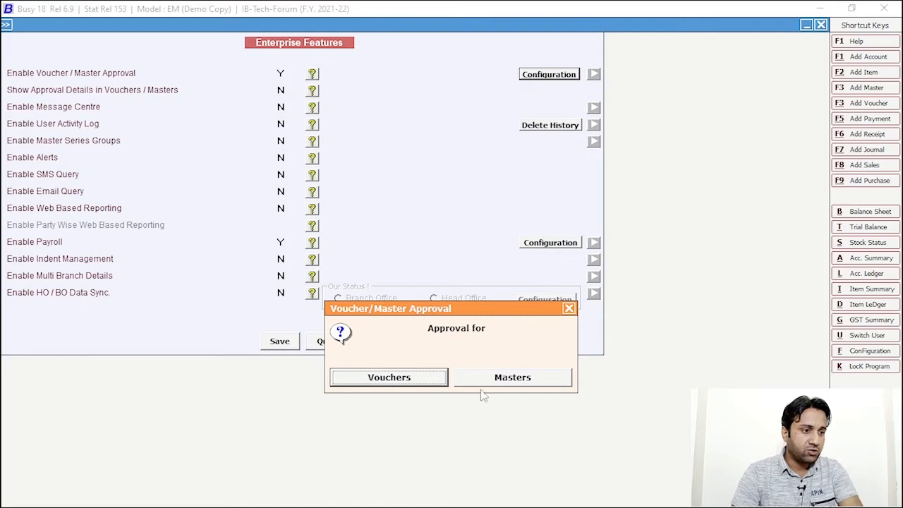
pyautogui.click(397, 374)
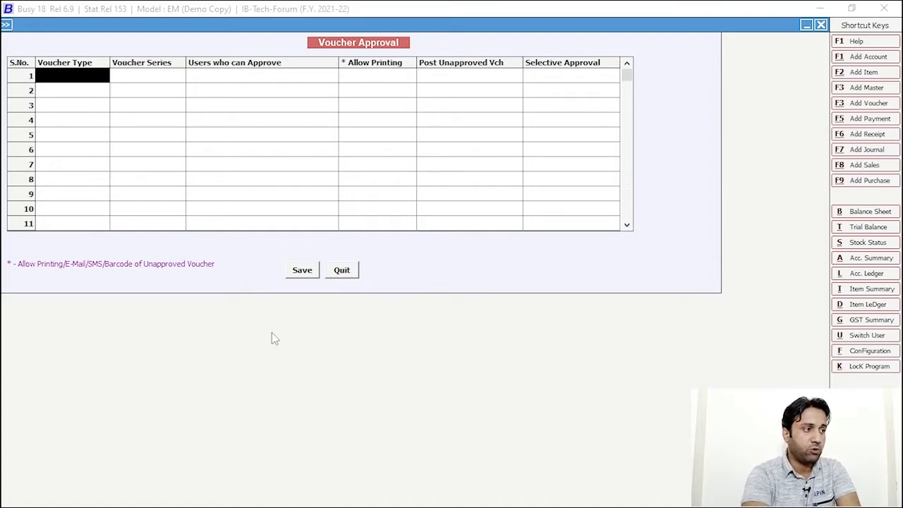
# Start an approval rule for Sales vouchers, All Series, and select its approving user
pyautogui.press('Return')
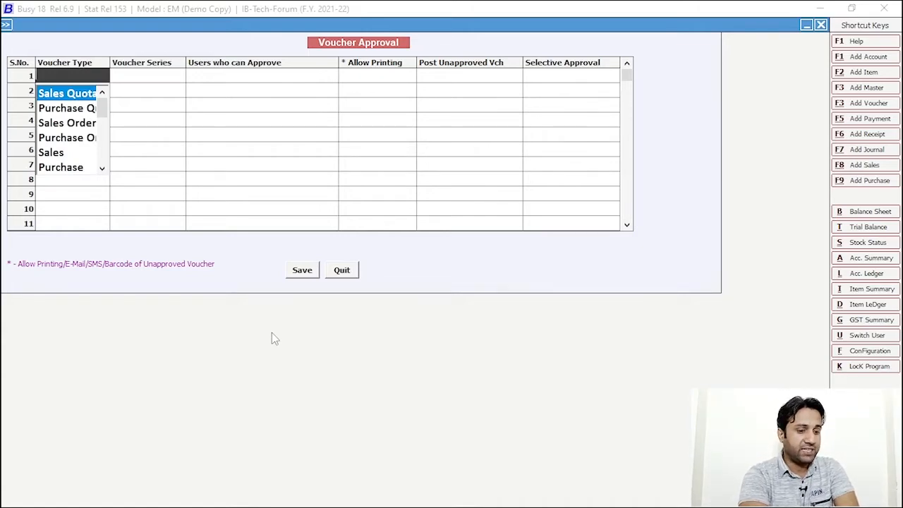
pyautogui.press('Down')
pyautogui.press('Down')
pyautogui.press('Down')
pyautogui.press('Down')
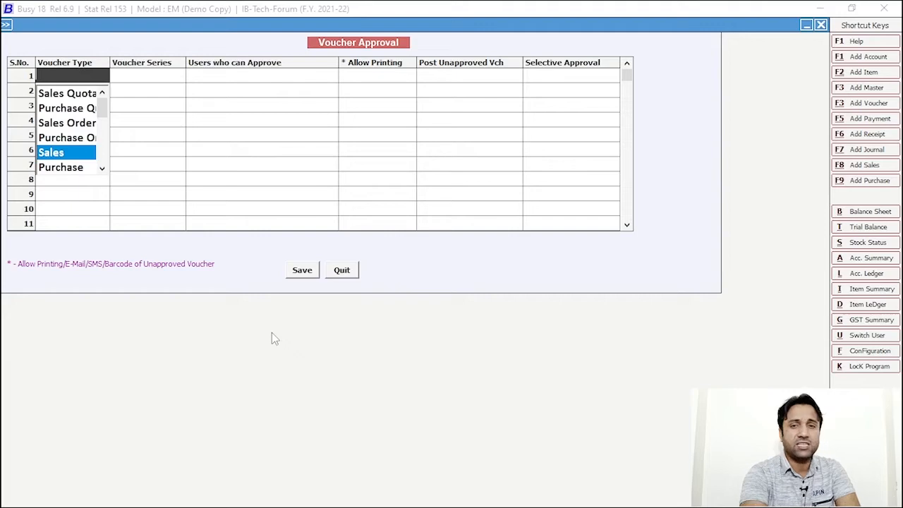
pyautogui.press('Return')
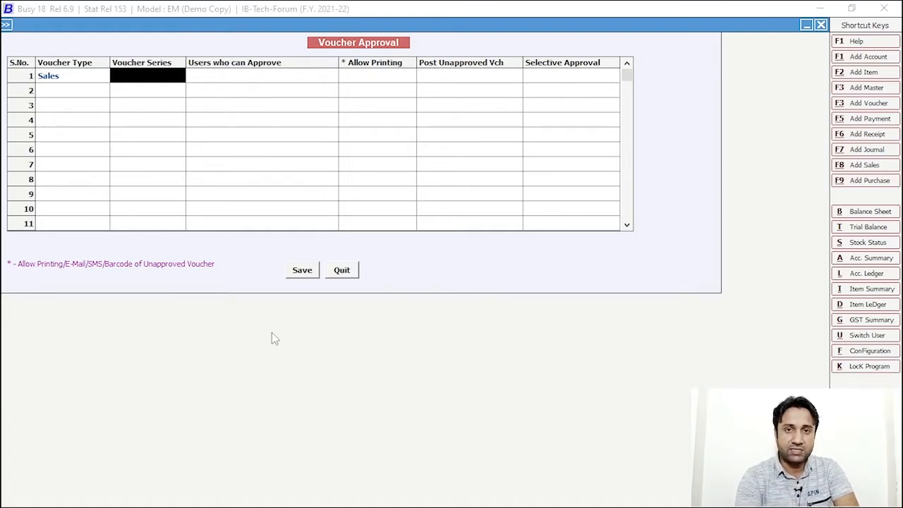
pyautogui.press('space')
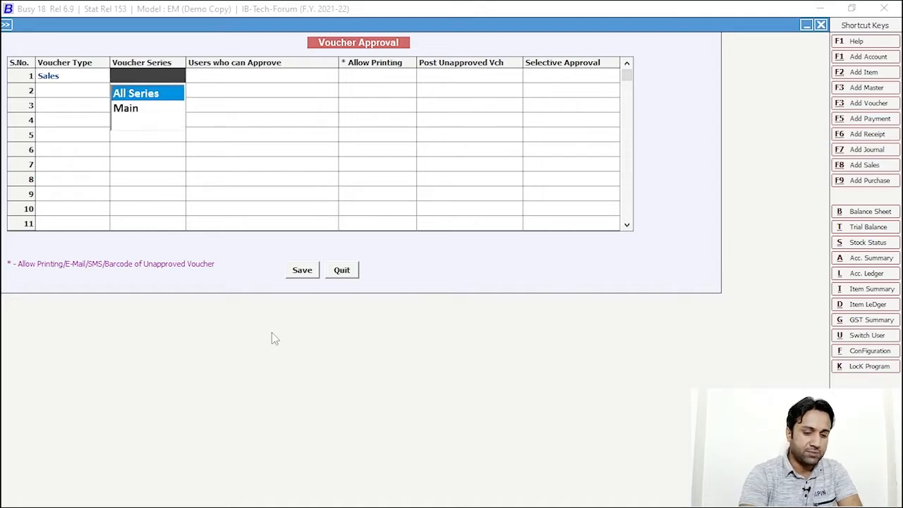
pyautogui.press('Return')
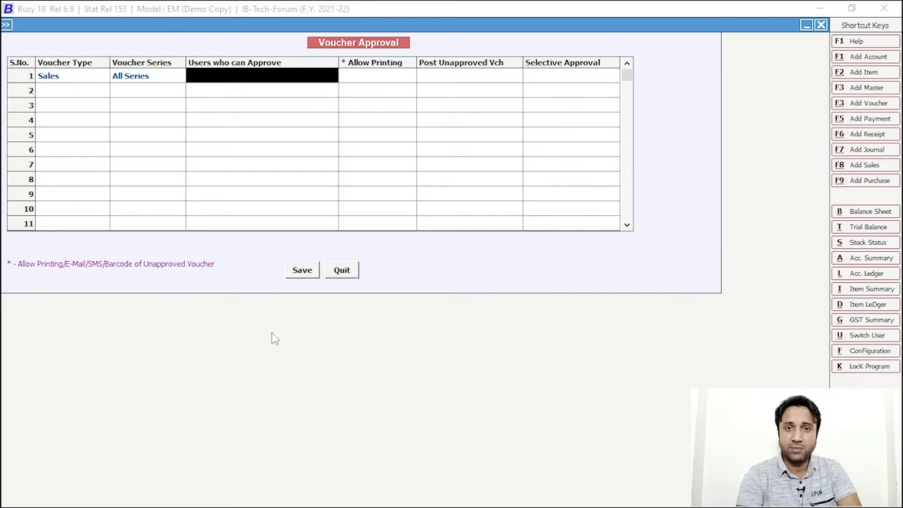
pyautogui.press('Return')
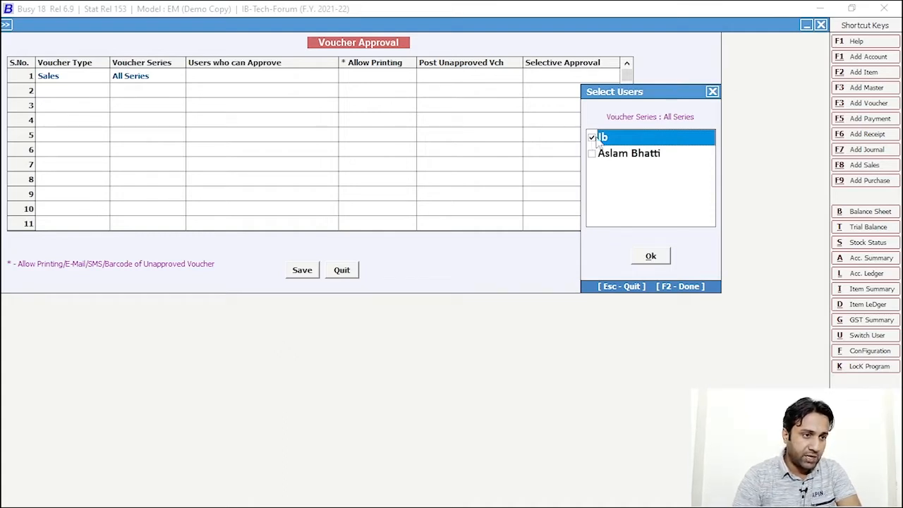
pyautogui.click(650, 256)
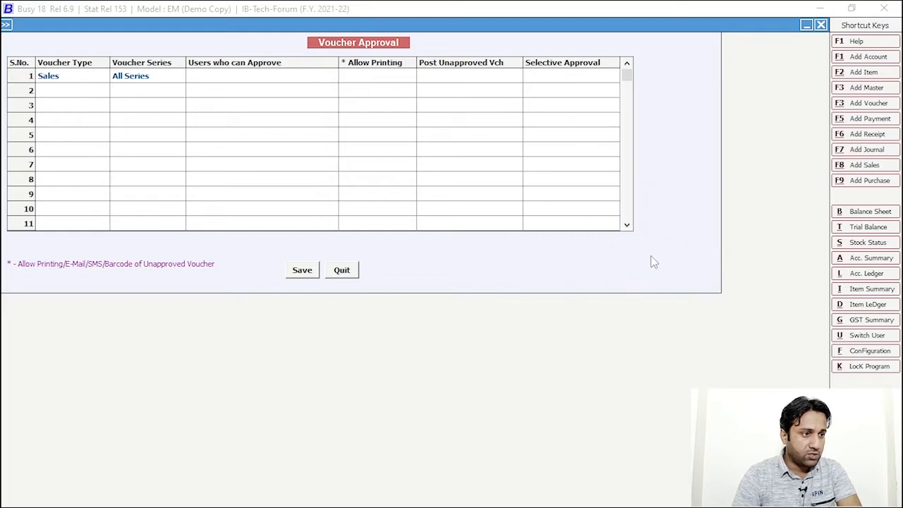
pyautogui.click(268, 80)
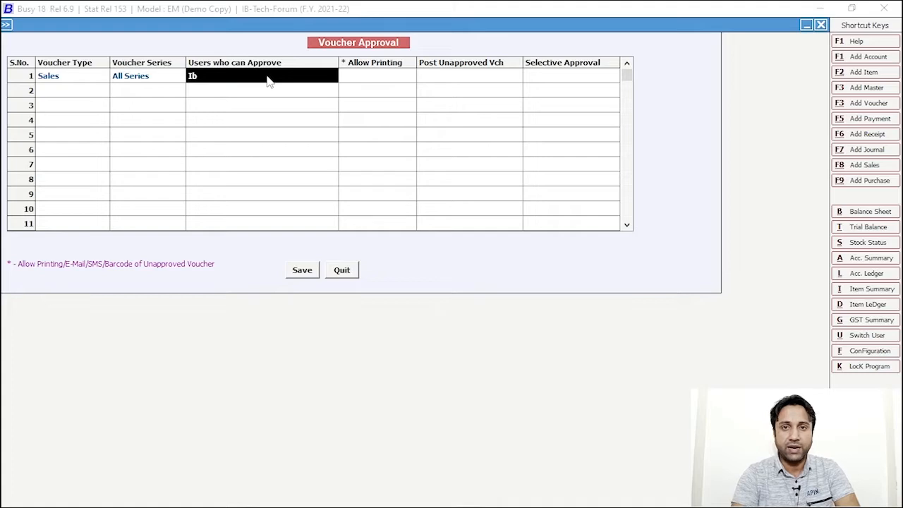
# Set printing and posting of unapproved vouchers to No and Selective Approval to Yes
pyautogui.press('Return')
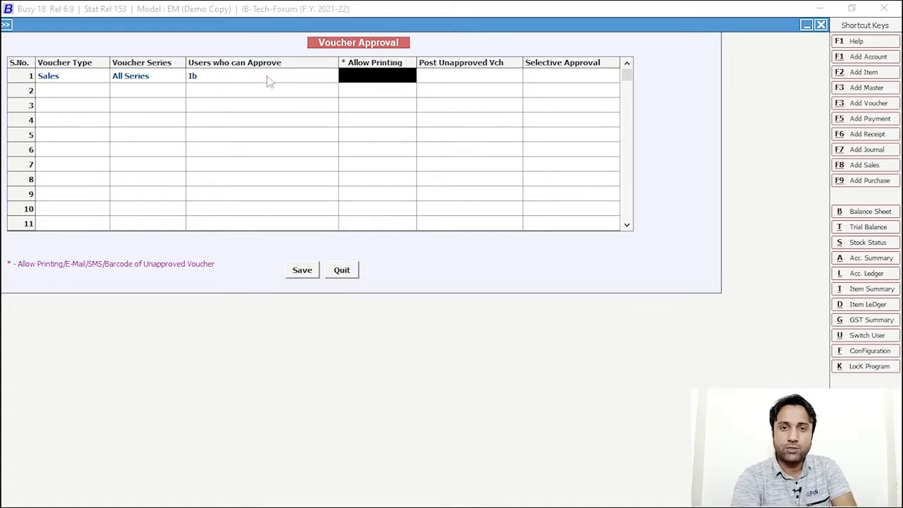
pyautogui.press('space')
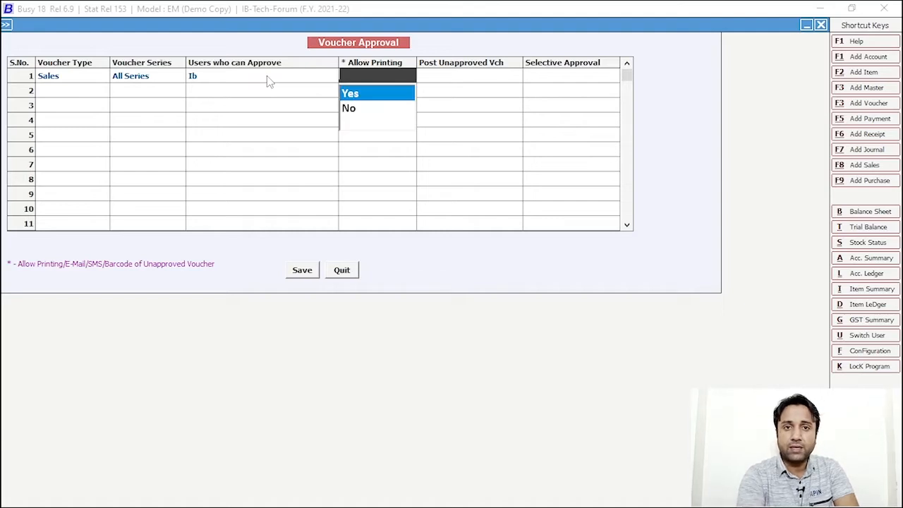
pyautogui.press('Down')
pyautogui.press('Return')
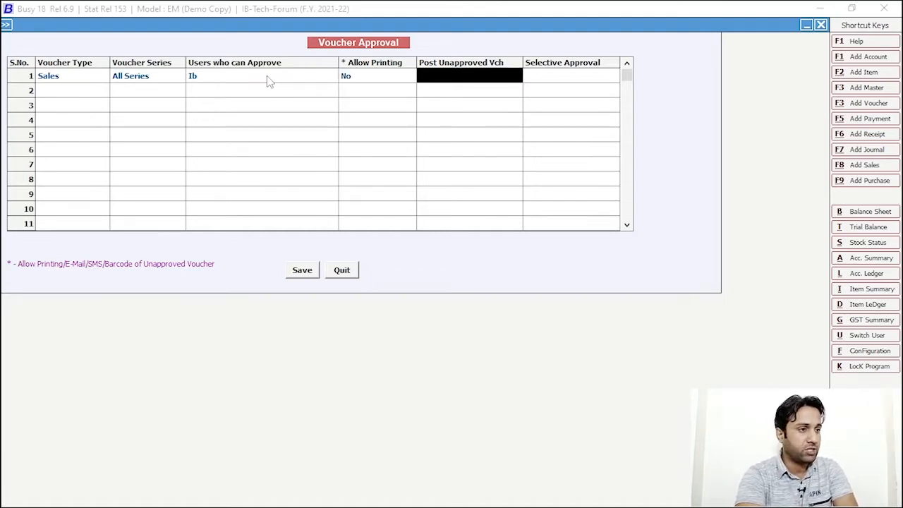
pyautogui.press('space')
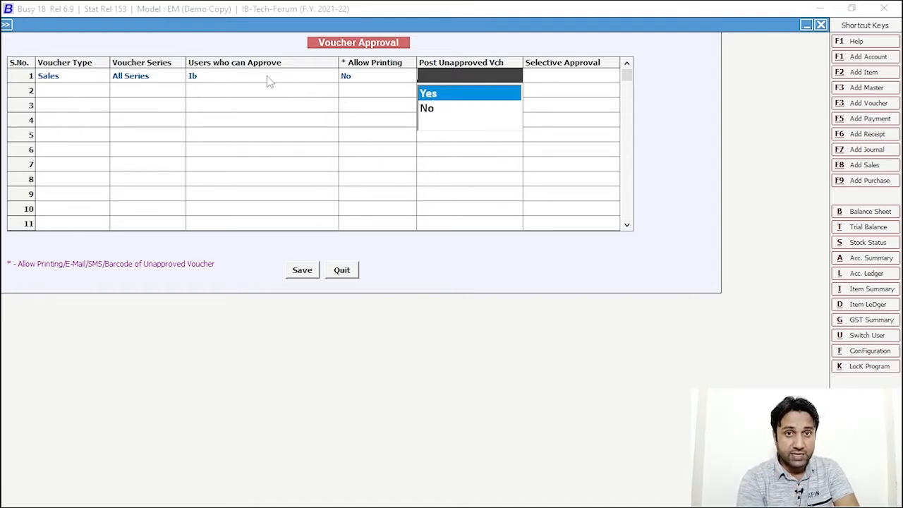
pyautogui.press('Down')
pyautogui.press('Return')
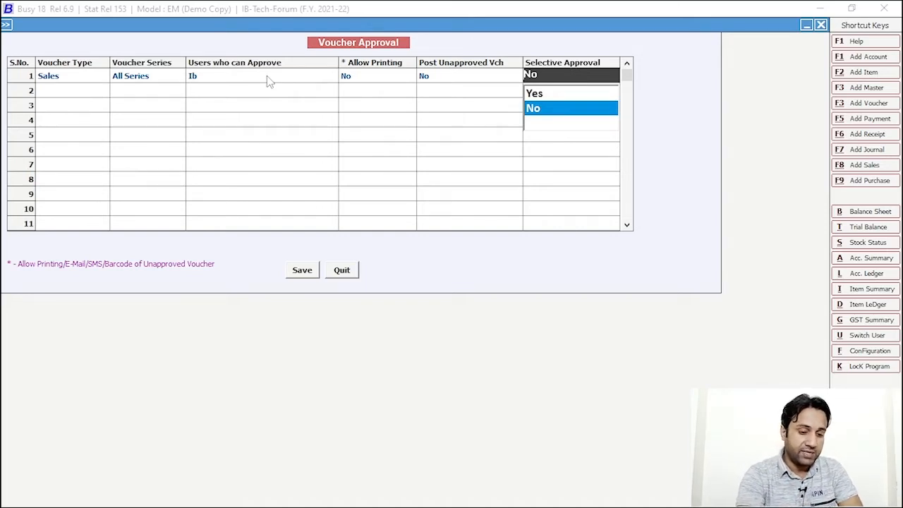
pyautogui.press('Up')
pyautogui.press('Return')
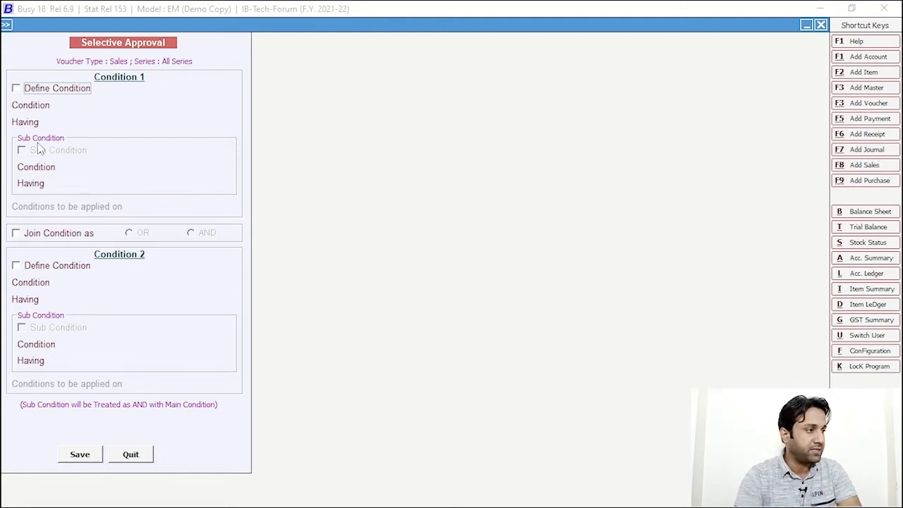
pyautogui.click(15, 88)
# Define condition 1 as Party having SHAH & SONS
pyautogui.click(127, 110)
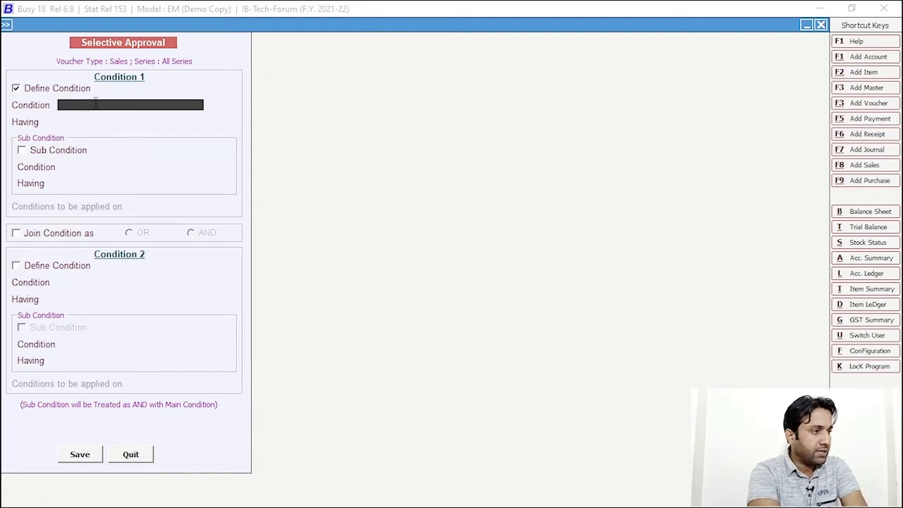
pyautogui.click(95, 103)
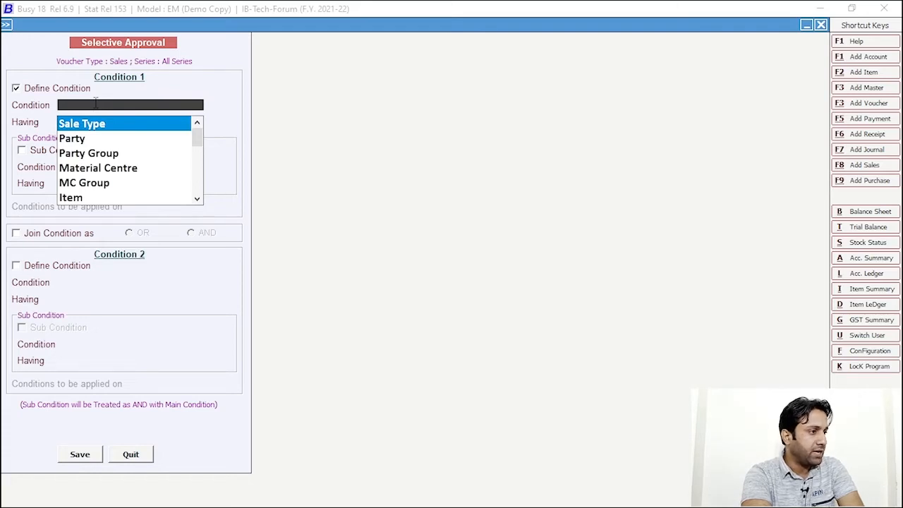
pyautogui.press('Down')
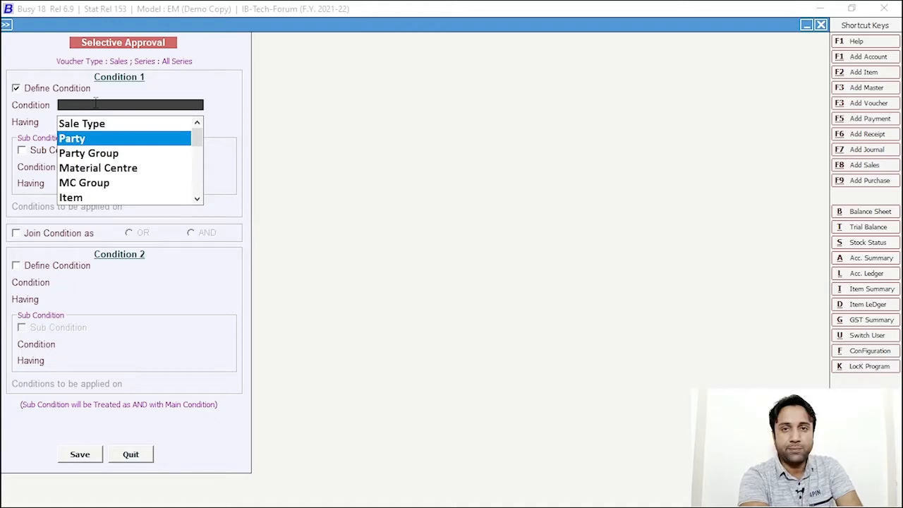
pyautogui.press('Return')
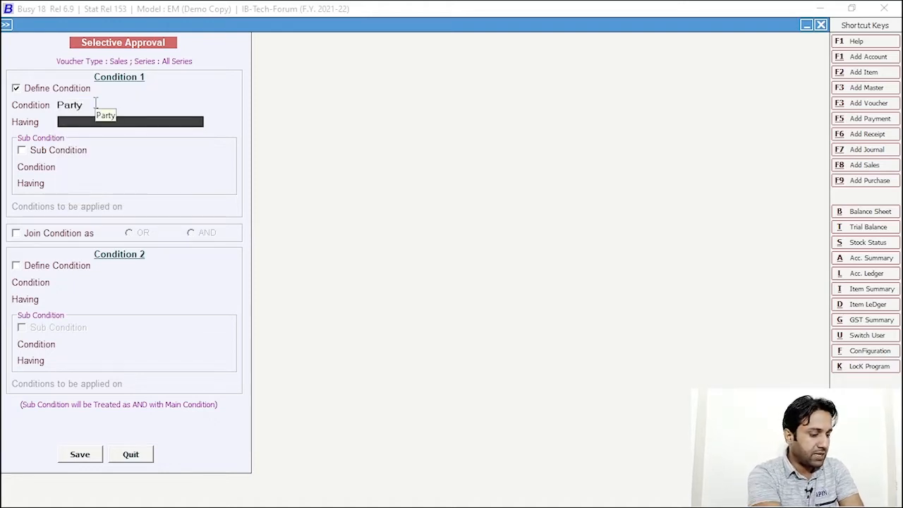
pyautogui.write('sha')
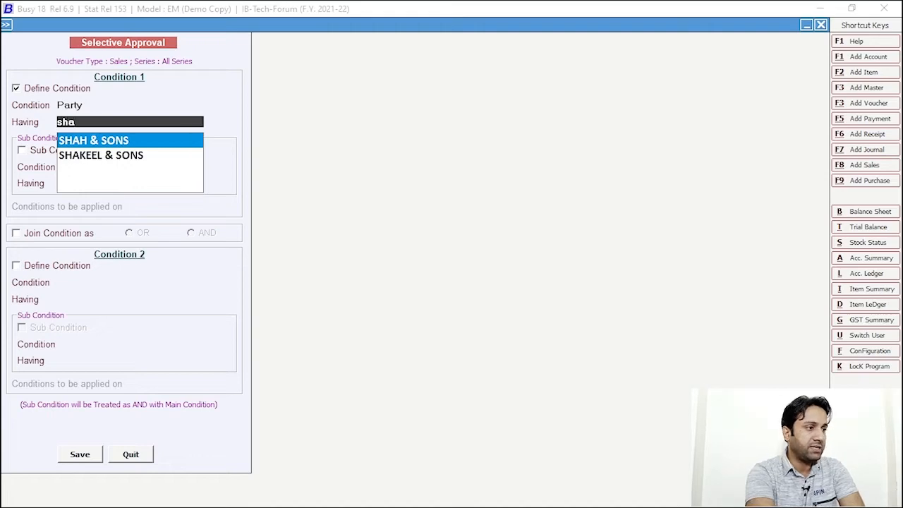
pyautogui.press('Return')
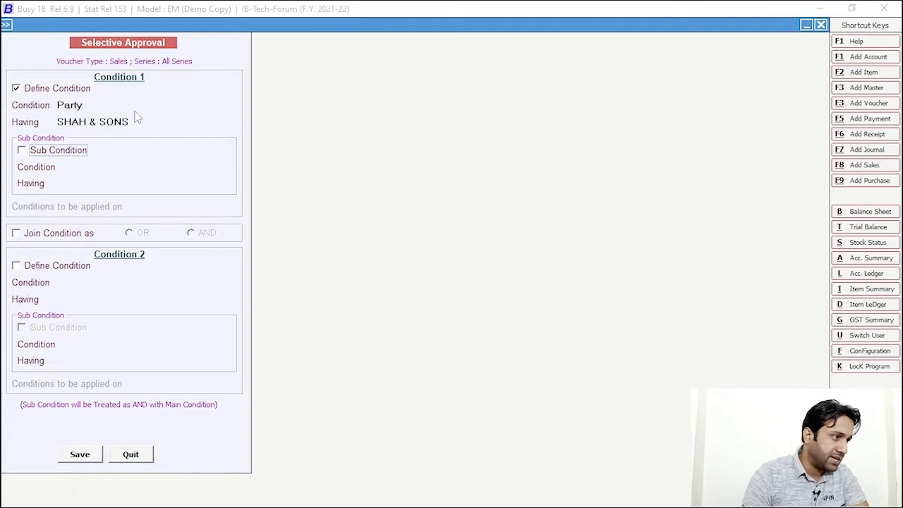
pyautogui.click(136, 105)
# Change condition 1 to Total Value > 10000 and save the conditions
pyautogui.press('BackSpace')
pyautogui.press('BackSpace')
pyautogui.press('BackSpace')
pyautogui.press('BackSpace')
pyautogui.press('BackSpace')
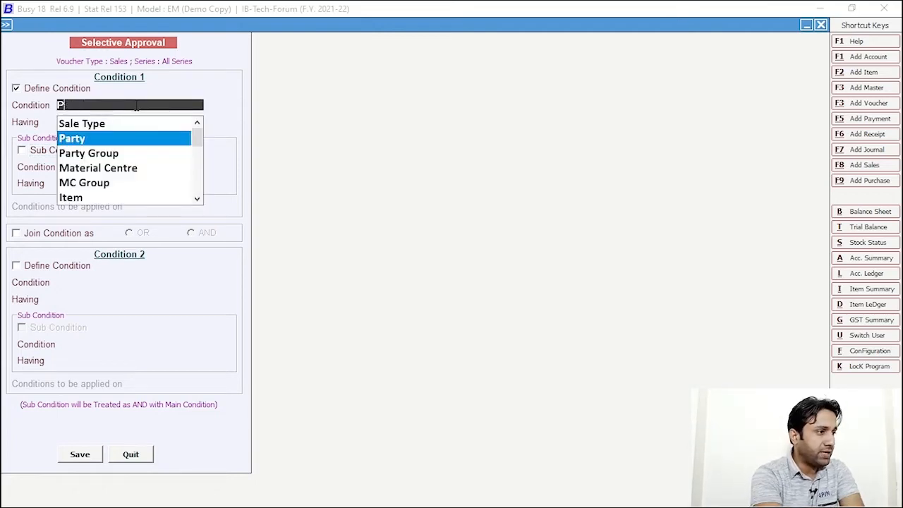
pyautogui.write('to')
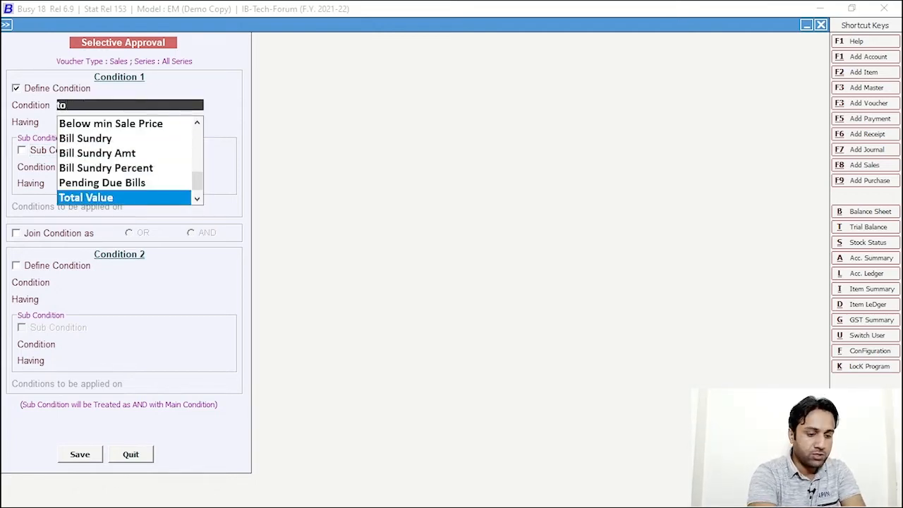
pyautogui.press('Return')
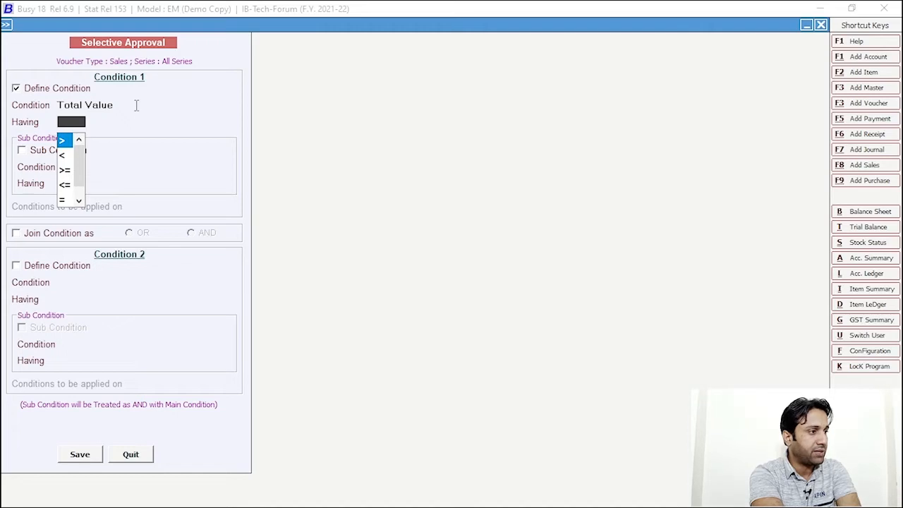
pyautogui.press('Return')
pyautogui.write('100')
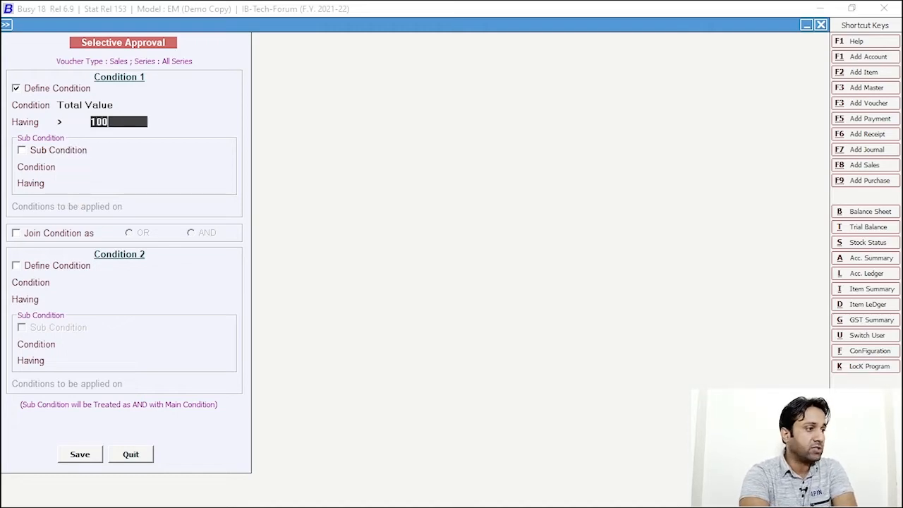
pyautogui.write('00')
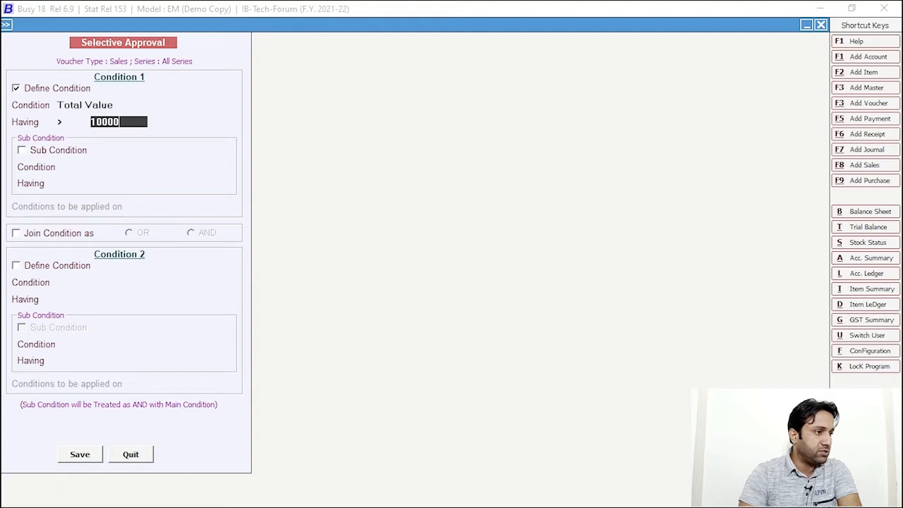
pyautogui.click(67, 457)
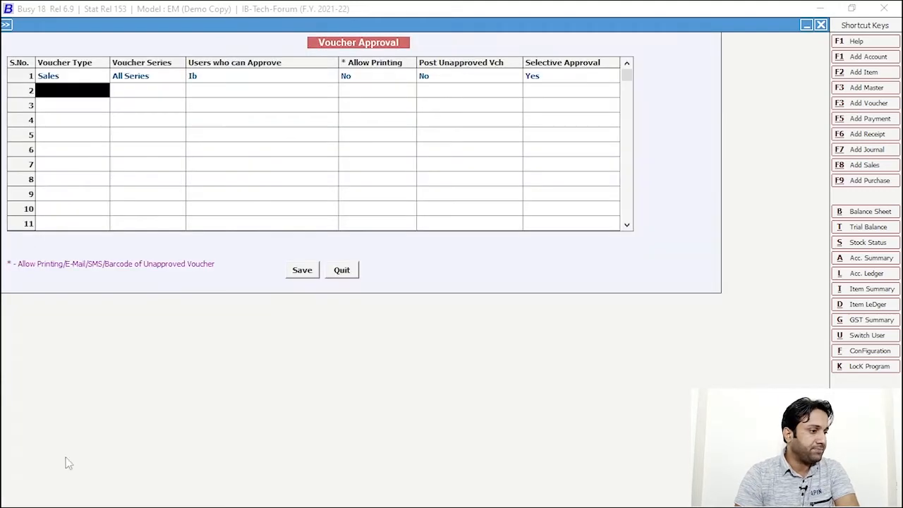
# Save the voucher approval settings and back out of the configuration menus
pyautogui.click(301, 270)
pyautogui.click(281, 341)
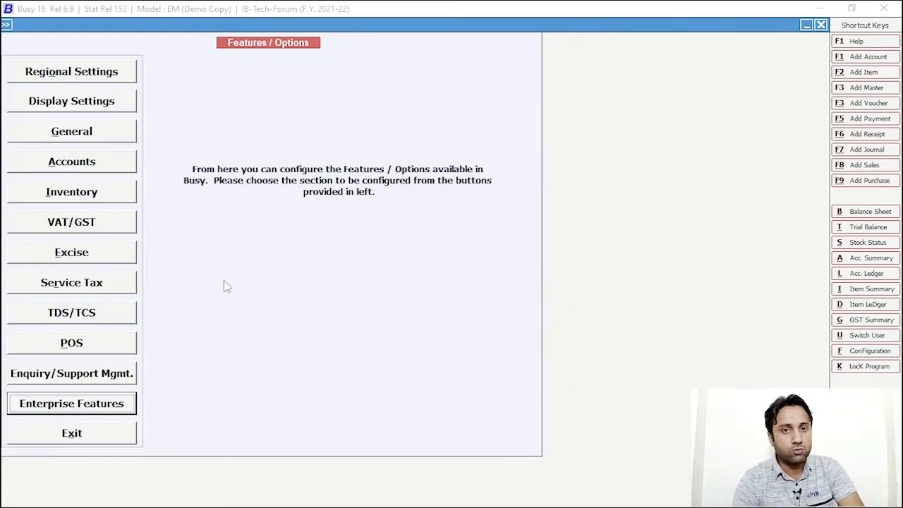
pyautogui.press('Escape')
pyautogui.press('Escape')
pyautogui.press('Escape')
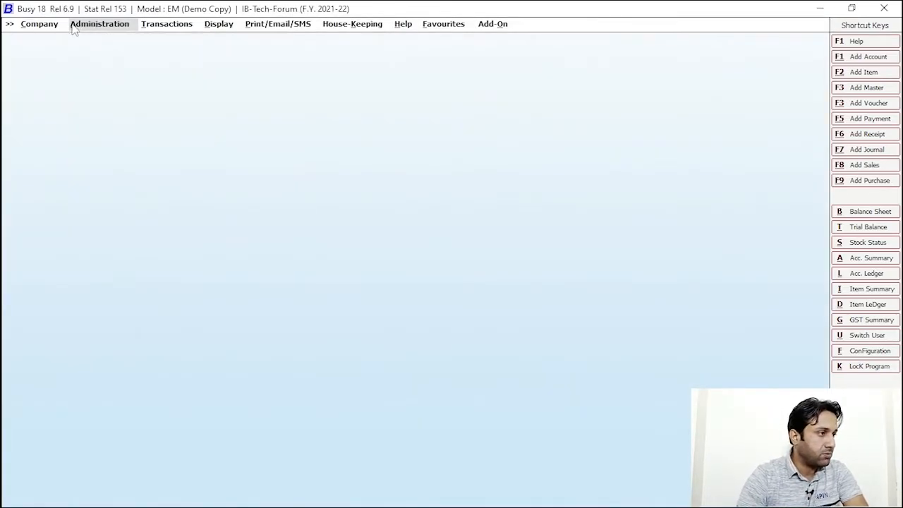
pyautogui.press('Right')
# Start a new Sales voucher in Main series with party FS AUTOS
pyautogui.click(167, 27)
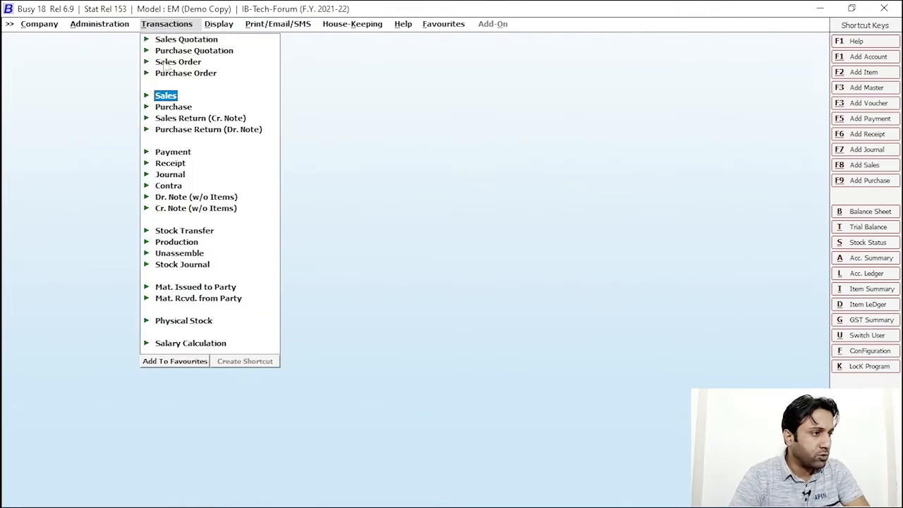
pyautogui.click(166, 95)
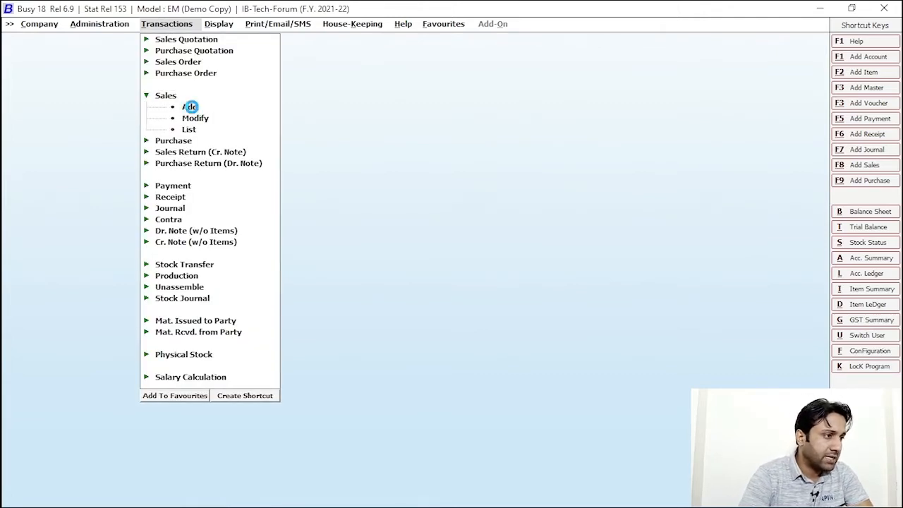
pyautogui.click(192, 106)
pyautogui.press('Return')
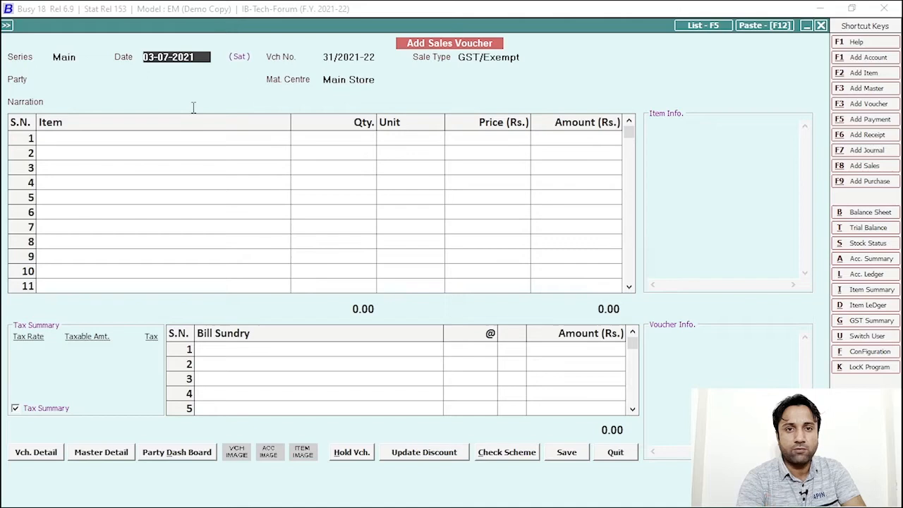
pyautogui.press('Return')
pyautogui.press('Return')
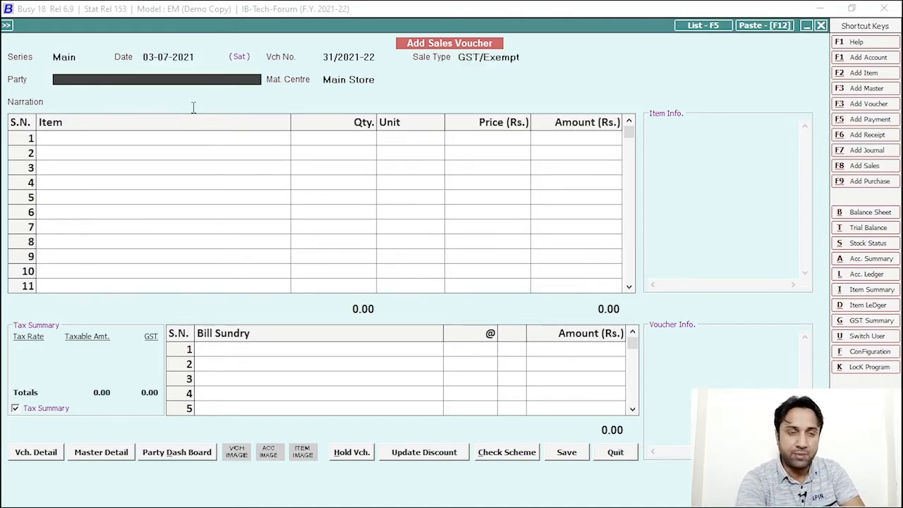
pyautogui.press('space')
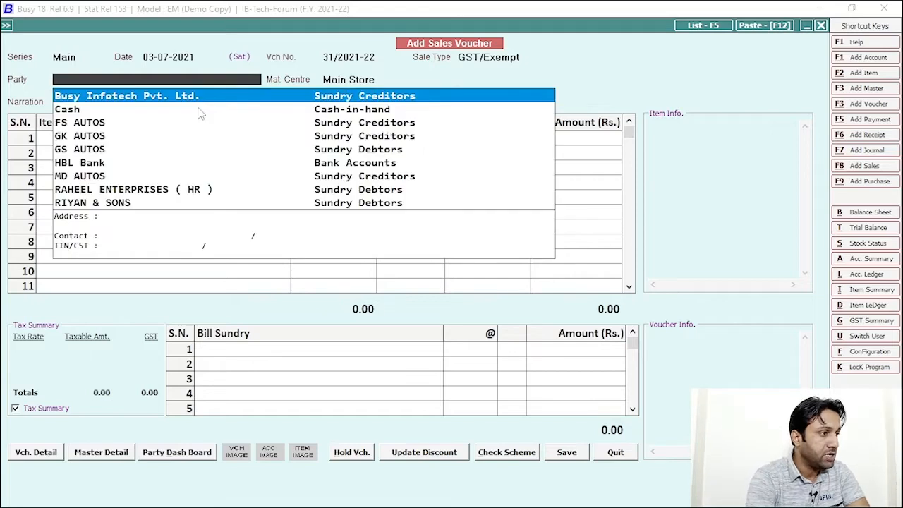
pyautogui.write('FS')
pyautogui.press('Return')
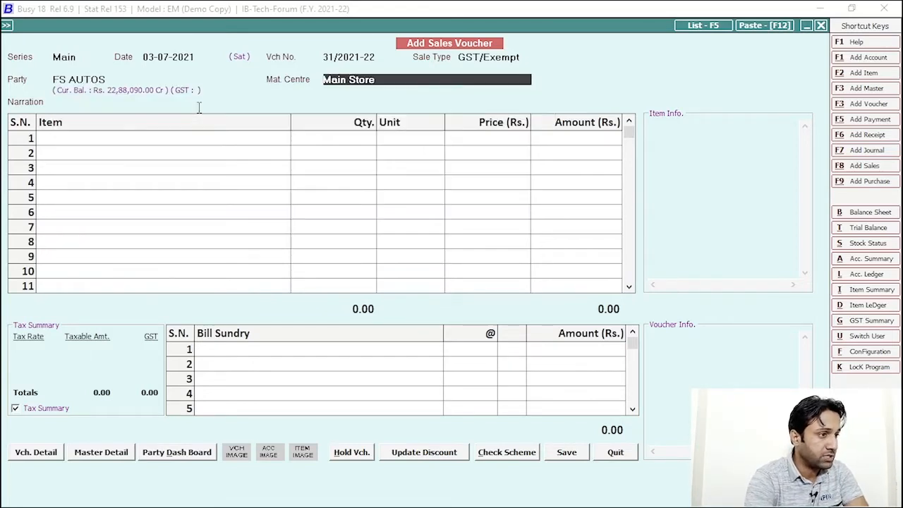
pyautogui.press('Return')
# Add one Crown-700cc Bike 2008 at 10,000, save the voucher, and skip printing
pyautogui.write('bik')
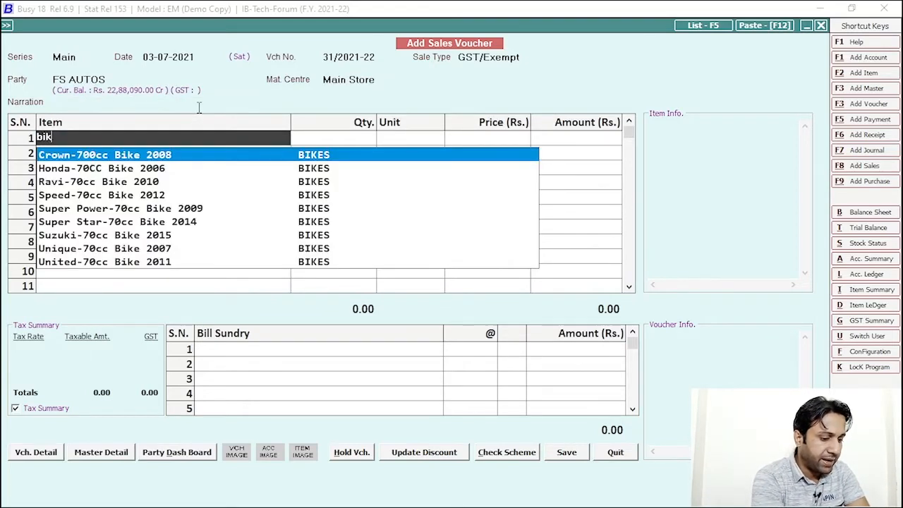
pyautogui.press('Return')
pyautogui.write('1')
pyautogui.press('Return')
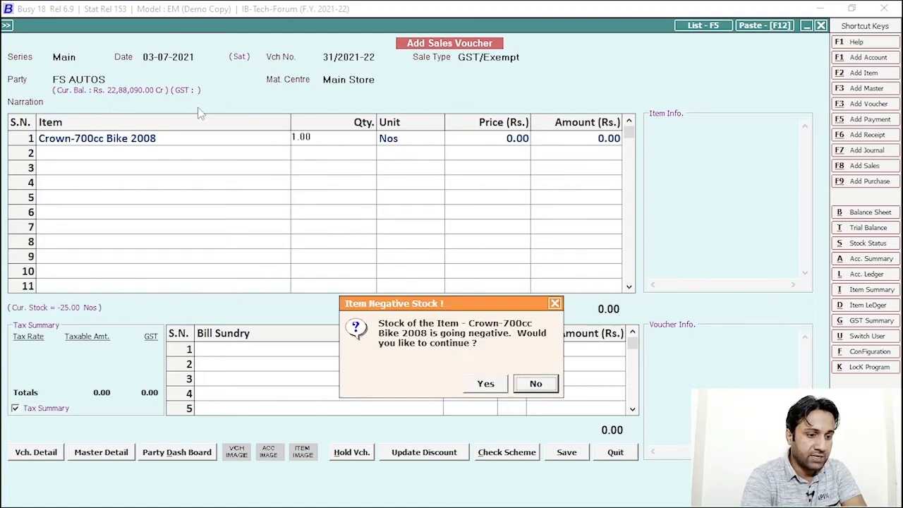
pyautogui.press('Return')
pyautogui.press('Return')
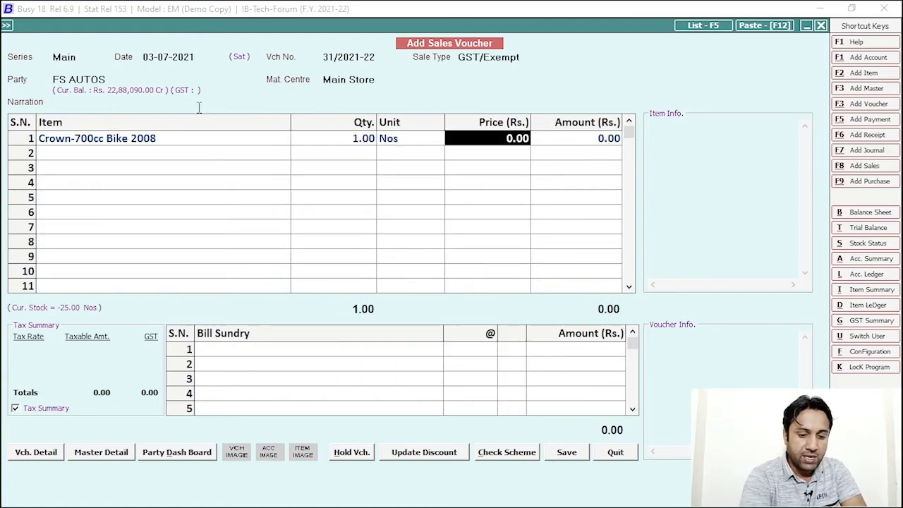
pyautogui.write('10,000')
pyautogui.press('Return')
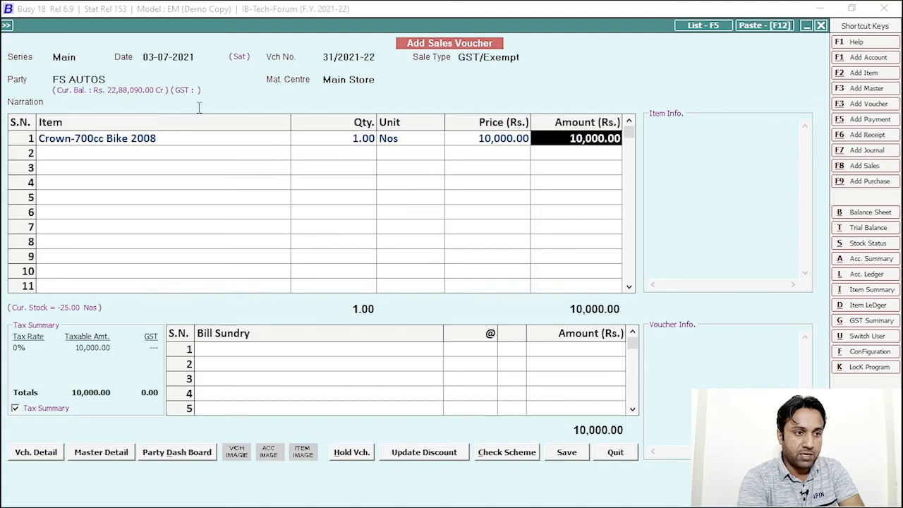
pyautogui.press('Return')
pyautogui.click(563, 452)
pyautogui.click(444, 358)
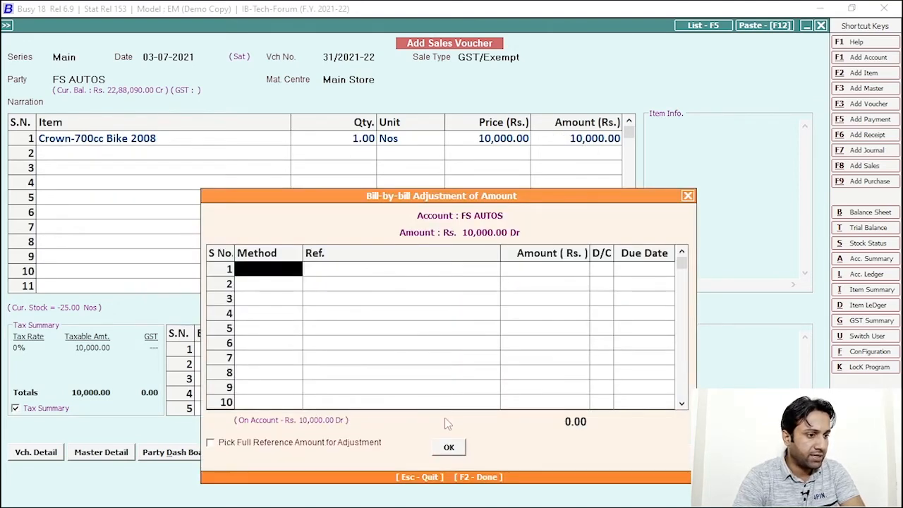
pyautogui.click(448, 444)
pyautogui.click(535, 383)
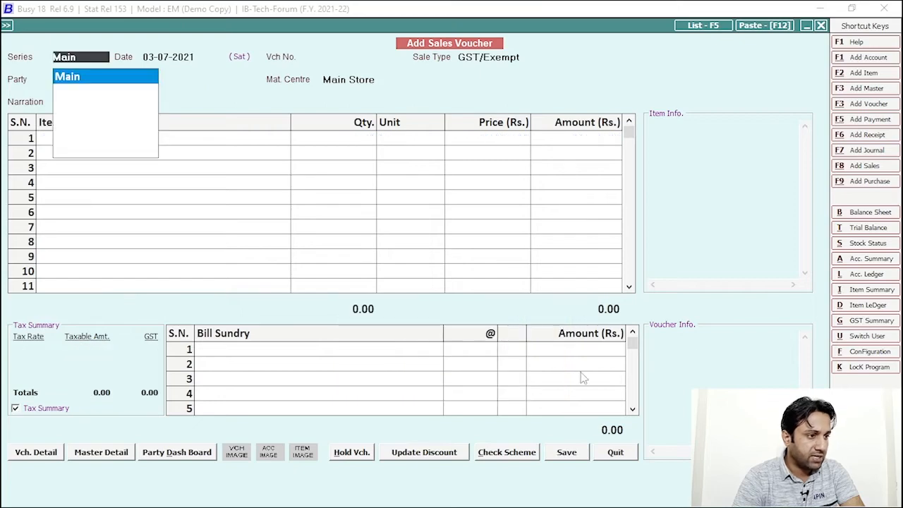
# Enter another sales voucher for FS AUTOS with one Crown-700cc Bike 2008 at 15,000
pyautogui.press('Return')
pyautogui.press('Return')
pyautogui.press('Return')
pyautogui.write('fs')
pyautogui.press('Return')
pyautogui.press('Return')
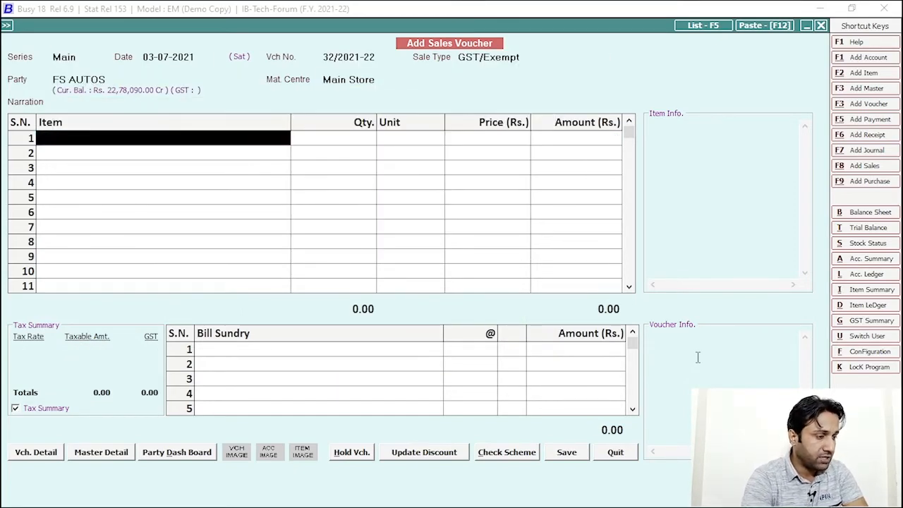
pyautogui.write('bik')
pyautogui.press('Return')
pyautogui.write('1')
pyautogui.press('Return')
pyautogui.press('Left')
pyautogui.press('Return')
pyautogui.press('Return')
pyautogui.write('15,000')
pyautogui.press('Return')
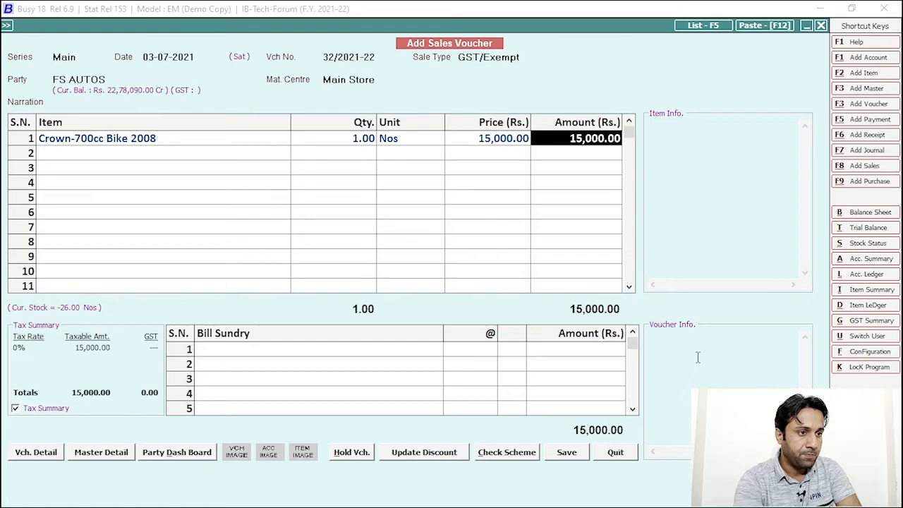
# Correct the price to 11,000, save voucher 32/2021-22, and close the voucher screen
pyautogui.click(508, 139)
pyautogui.write('11000')
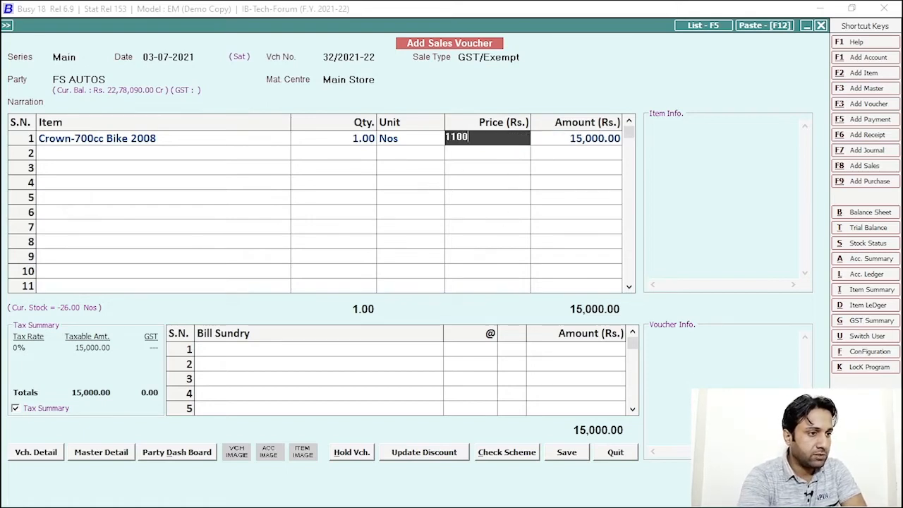
pyautogui.press('Return')
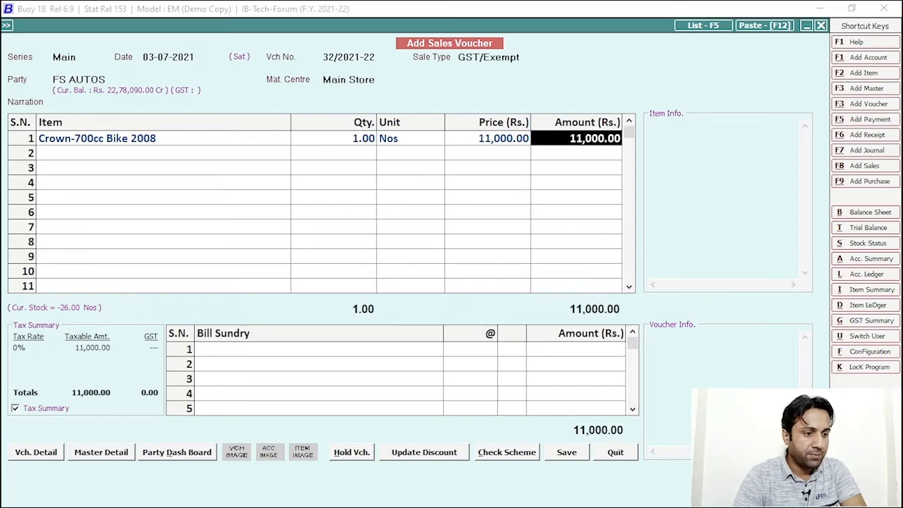
pyautogui.click(569, 455)
pyautogui.click(423, 357)
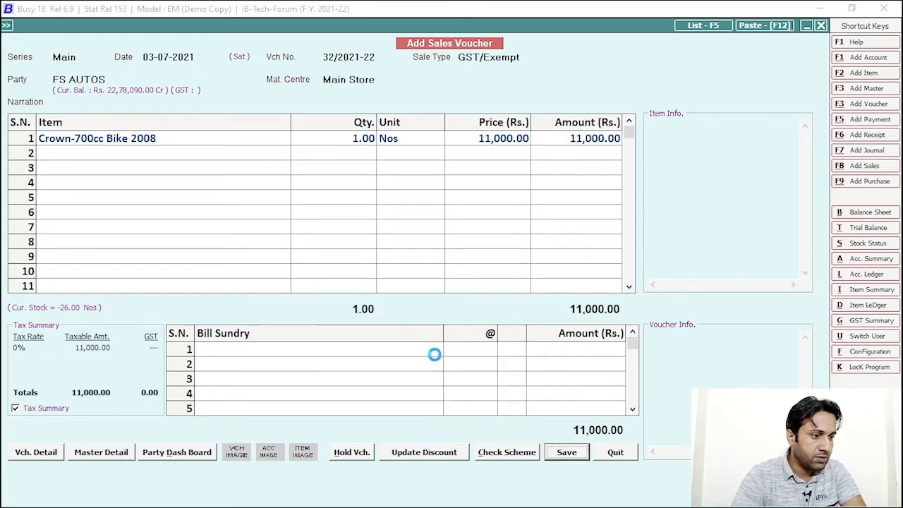
pyautogui.click(449, 448)
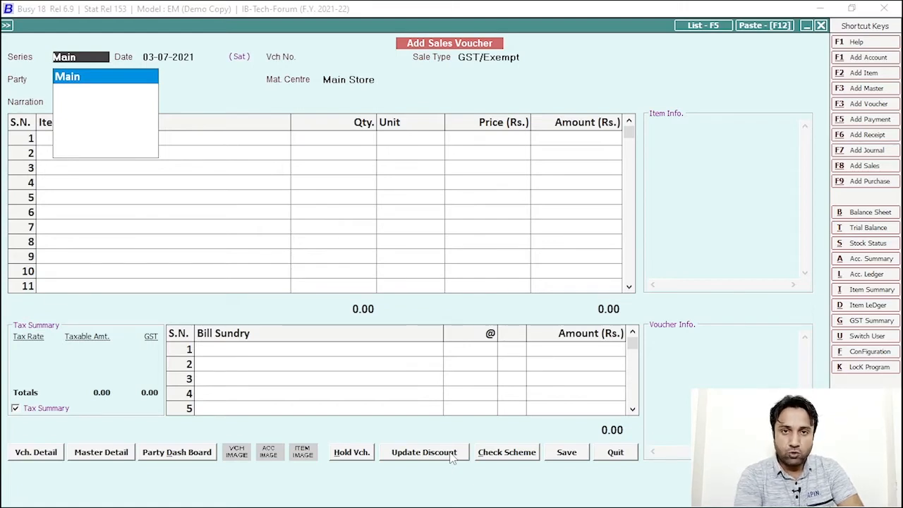
pyautogui.press('Escape')
pyautogui.press('Escape')
pyautogui.press('Escape')
pyautogui.press('Escape')
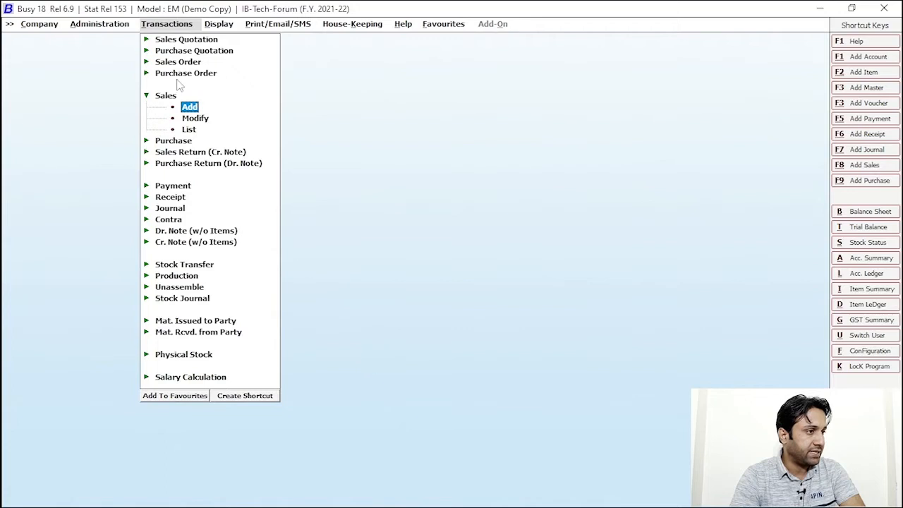
# Close the company and reopen IB-Tech-Forum, logging in as user 'ib'
pyautogui.click(485, 384)
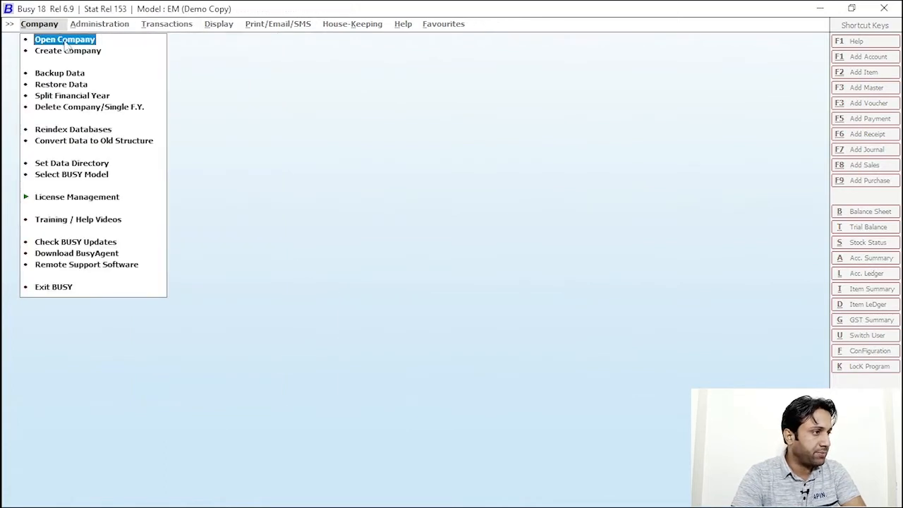
pyautogui.press('Return')
pyautogui.click(73, 124)
pyautogui.click(219, 342)
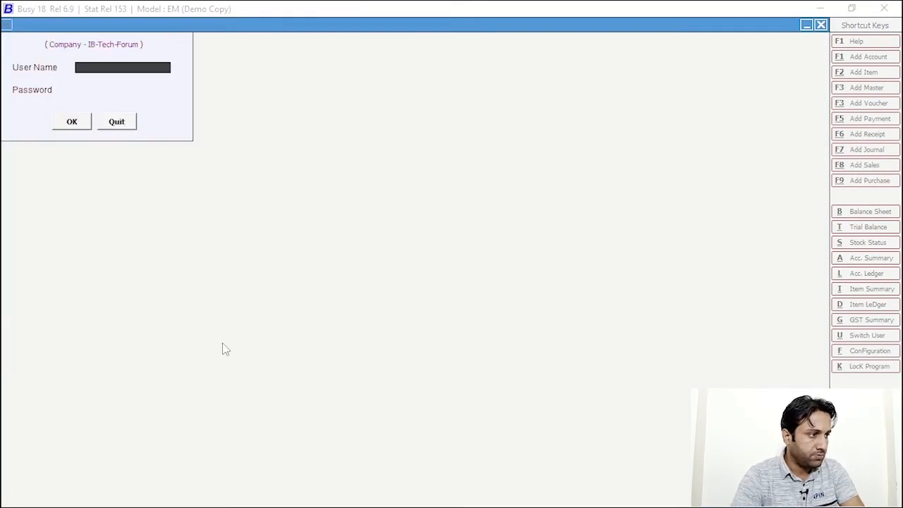
pyautogui.write('ib')
pyautogui.press('Return')
pyautogui.write('ib')
pyautogui.press('Return')
pyautogui.press('Return')
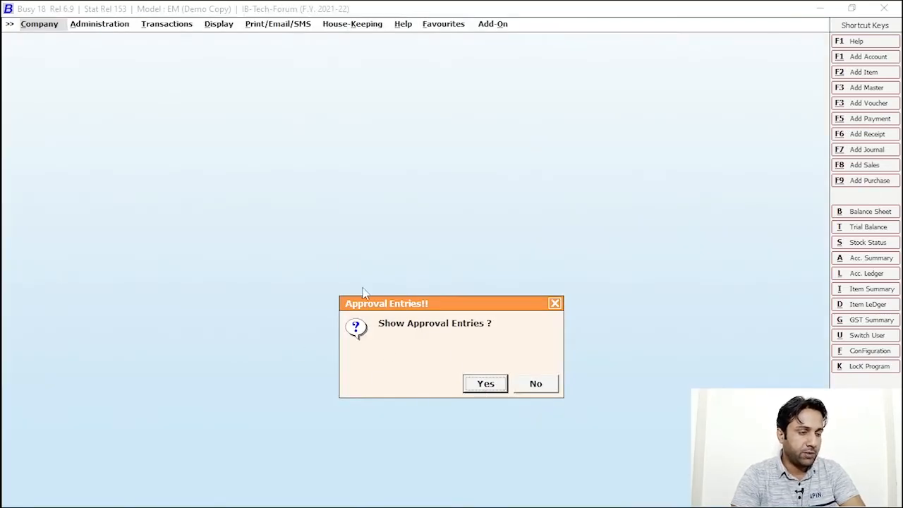
# Show approval entries filtered to Sales vouchers to list pending voucher 32/2021-22
pyautogui.click(485, 385)
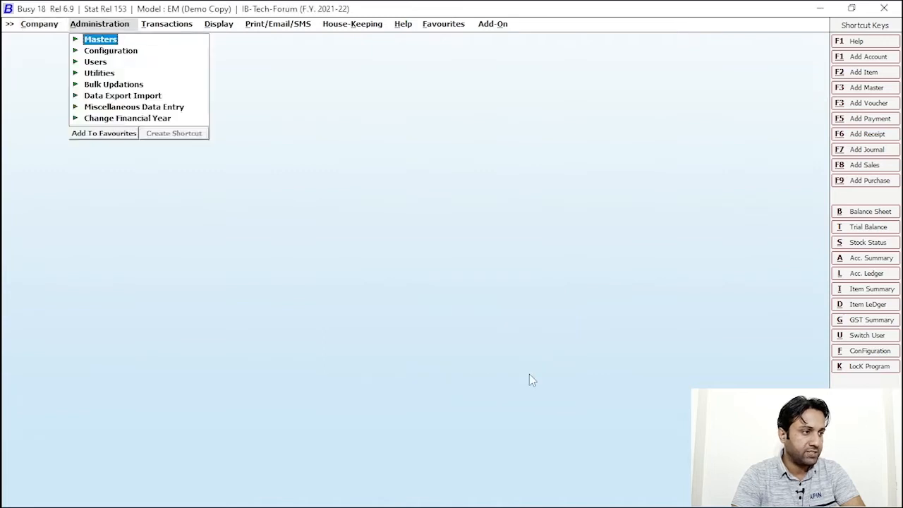
pyautogui.press('Down')
pyautogui.press('Down')
pyautogui.press('Down')
pyautogui.press('Down')
pyautogui.press('Down')
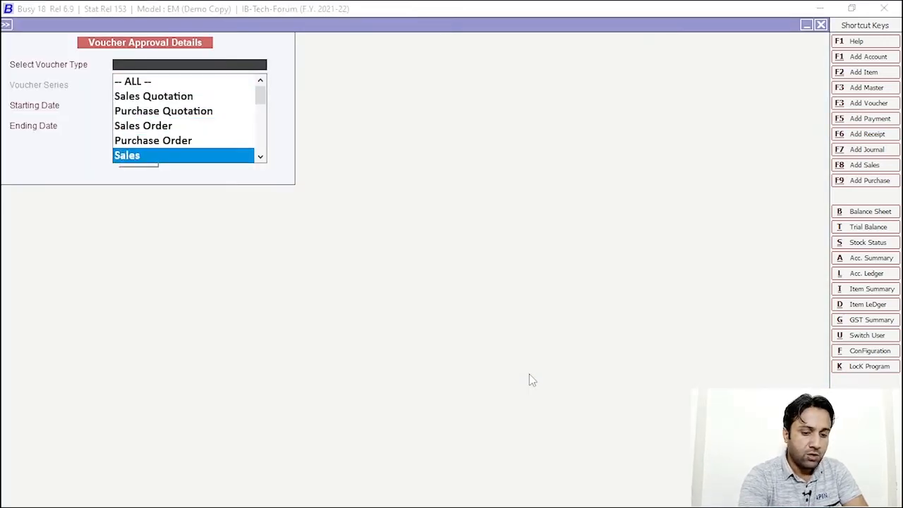
pyautogui.press('Return')
pyautogui.press('Return')
pyautogui.click(138, 161)
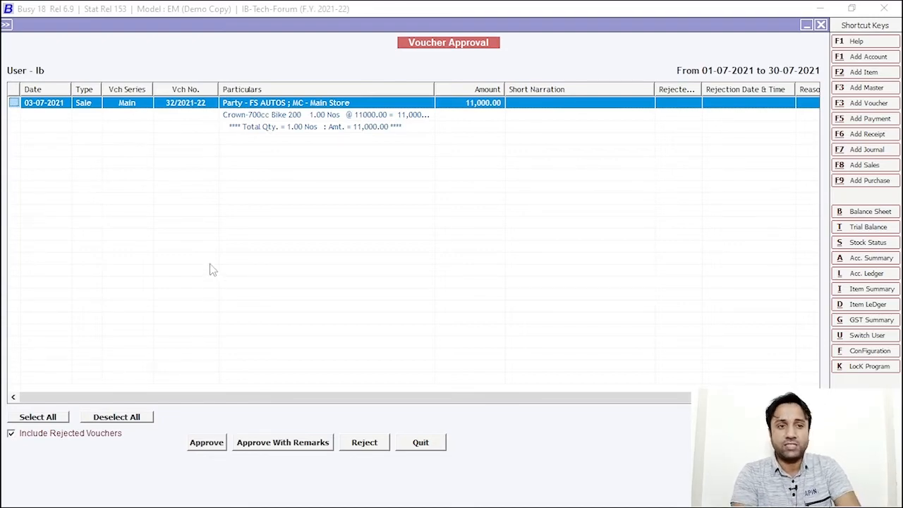
# Tick sales voucher 32/2021-22 and mark it for rejection
pyautogui.click(14, 103)
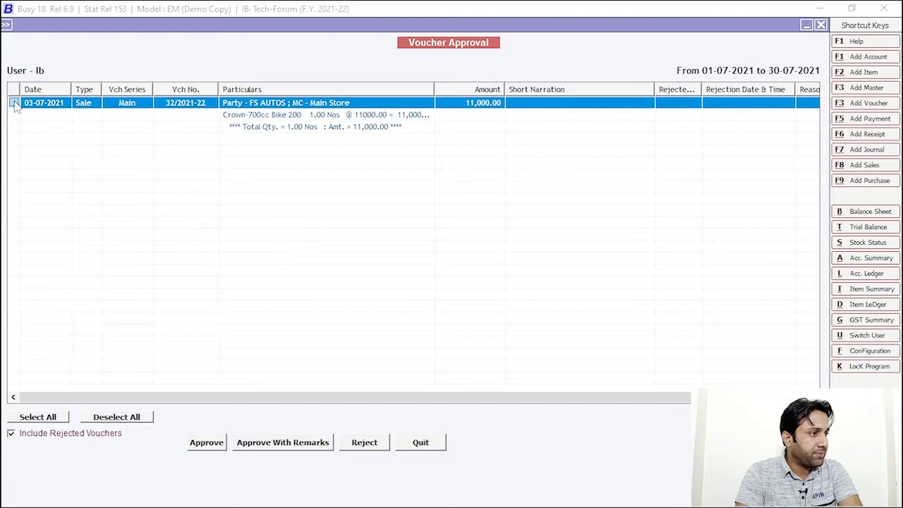
pyautogui.click(364, 443)
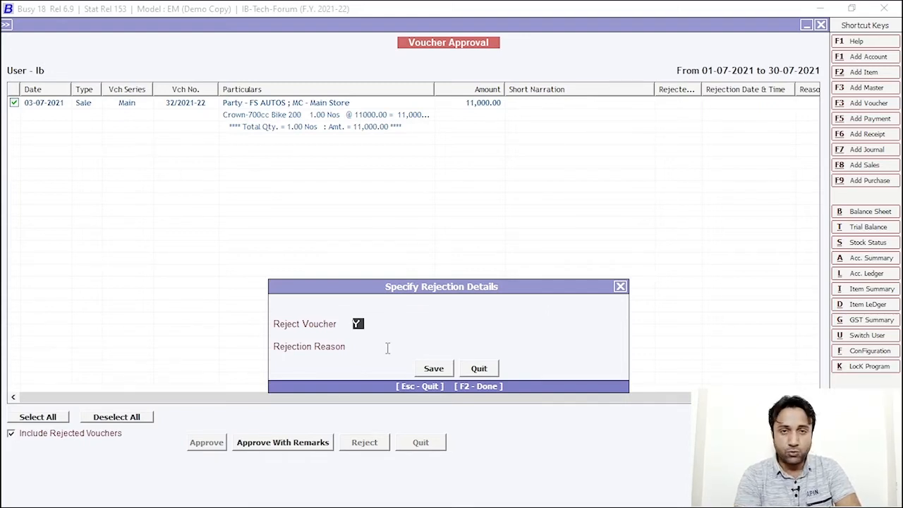
# Enter the rejection reason 'Add Total Amount In this Voucher 10000' and save it
pyautogui.click(448, 345)
pyautogui.write('A')
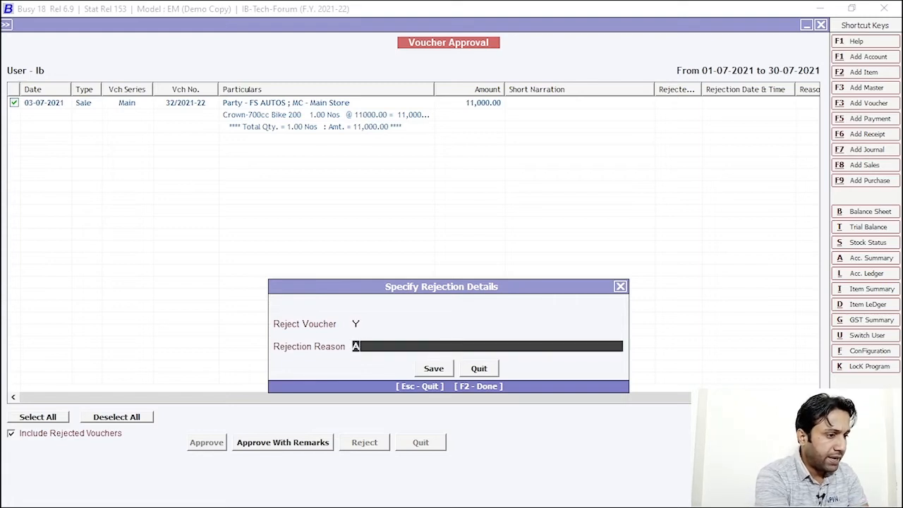
pyautogui.write('dd Tot')
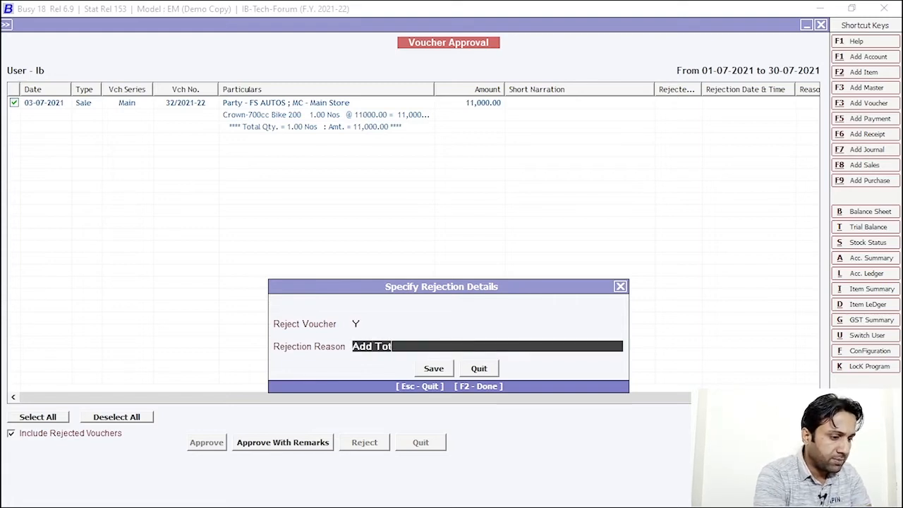
pyautogui.write('al Amoun')
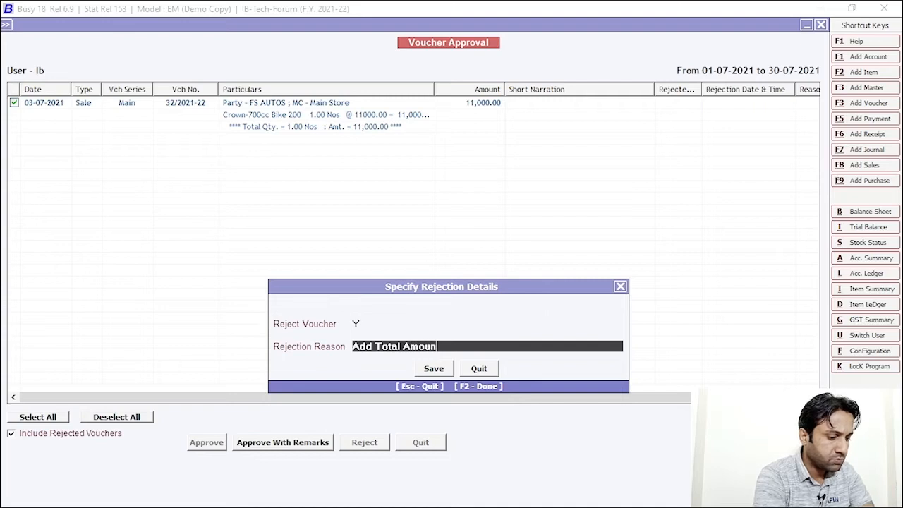
pyautogui.write('t In th')
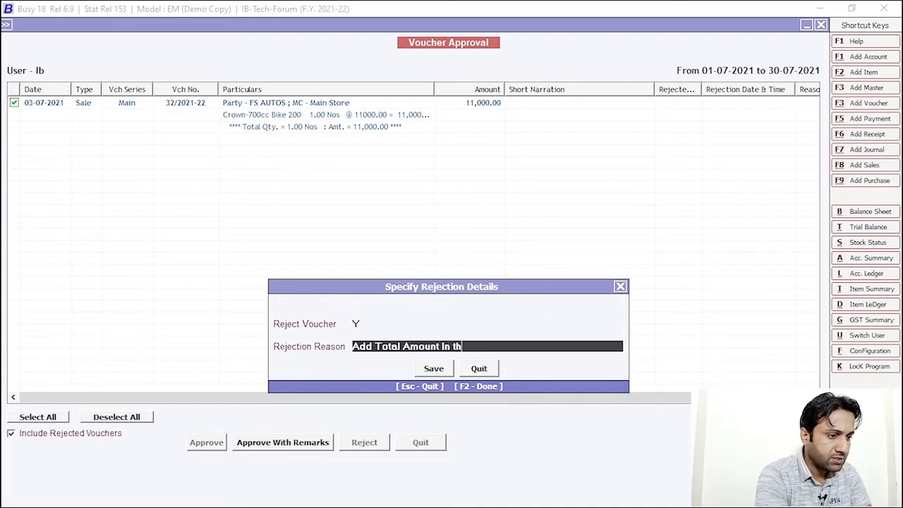
pyautogui.press('BackSpace')
pyautogui.press('BackSpace')
pyautogui.write('this V')
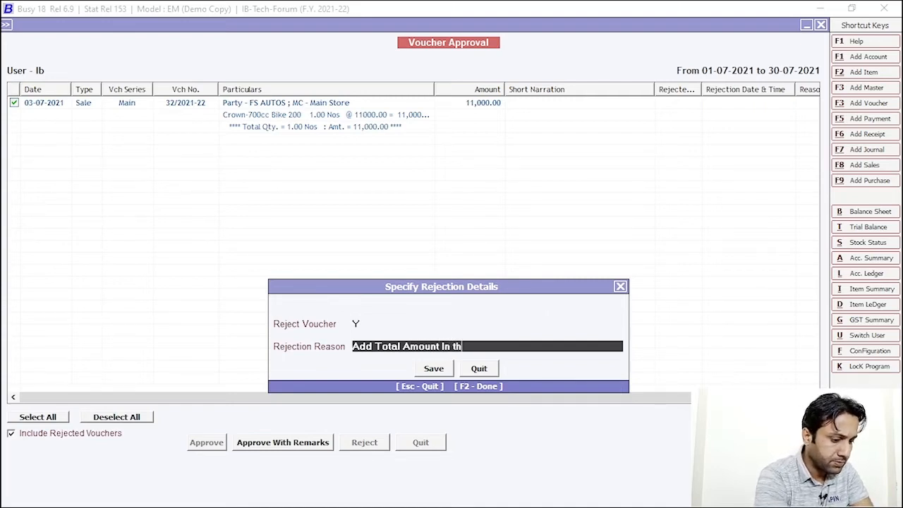
pyautogui.write('ouc')
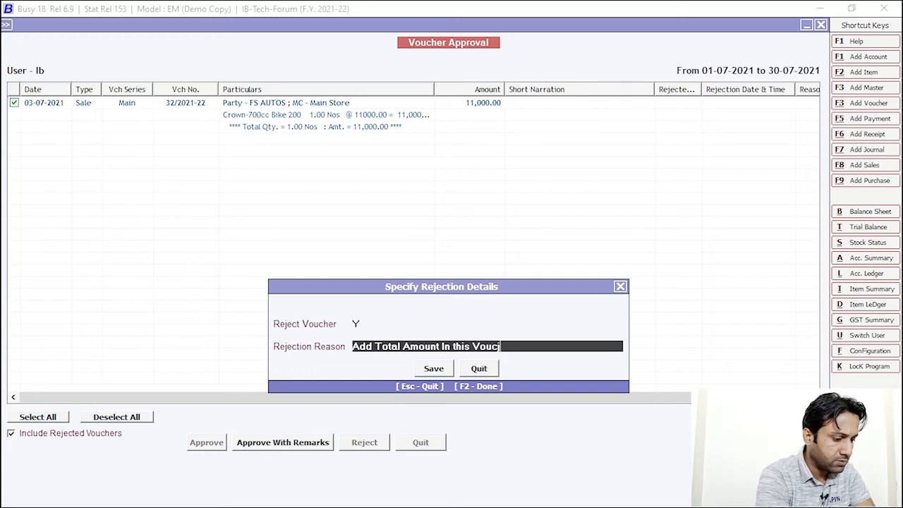
pyautogui.write('jer only 10')
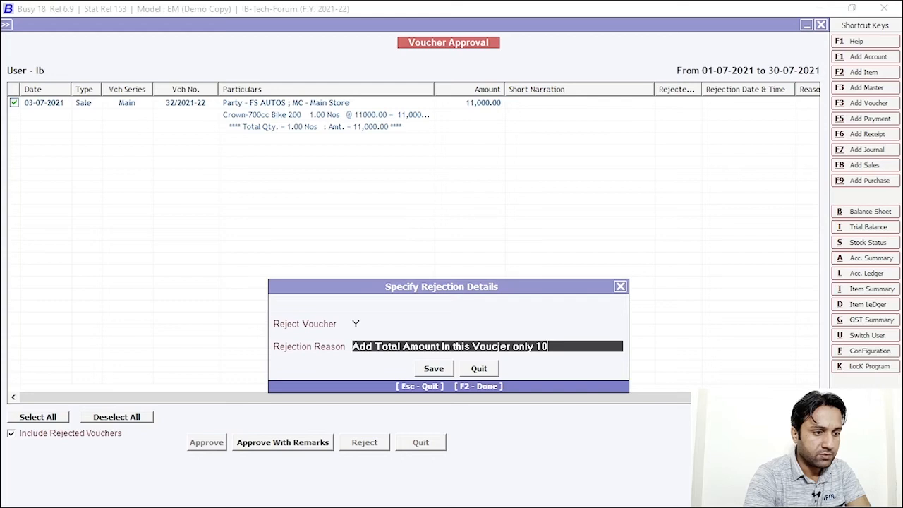
pyautogui.press('BackSpace')
pyautogui.press('BackSpace')
pyautogui.press('BackSpace')
pyautogui.press('BackSpace')
pyautogui.press('BackSpace')
pyautogui.press('BackSpace')
pyautogui.press('BackSpace')
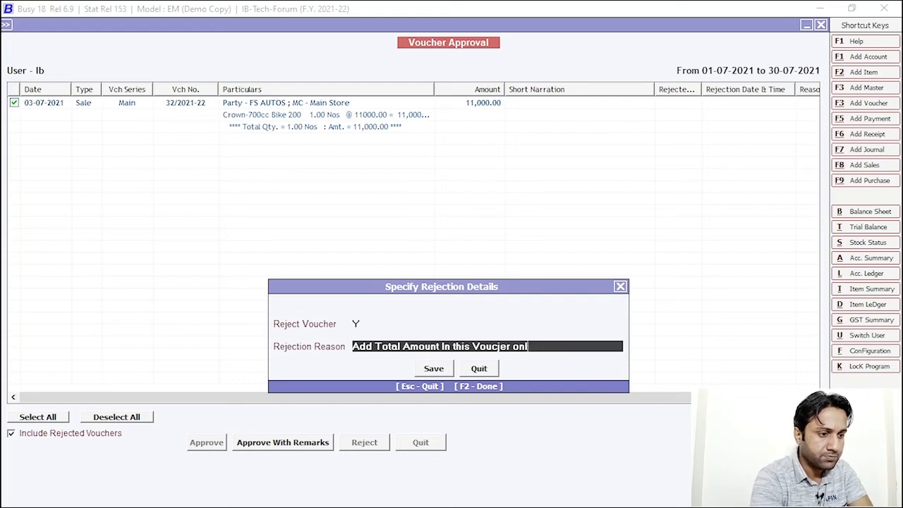
pyautogui.press('BackSpace')
pyautogui.press('BackSpace')
pyautogui.press('BackSpace')
pyautogui.press('BackSpace')
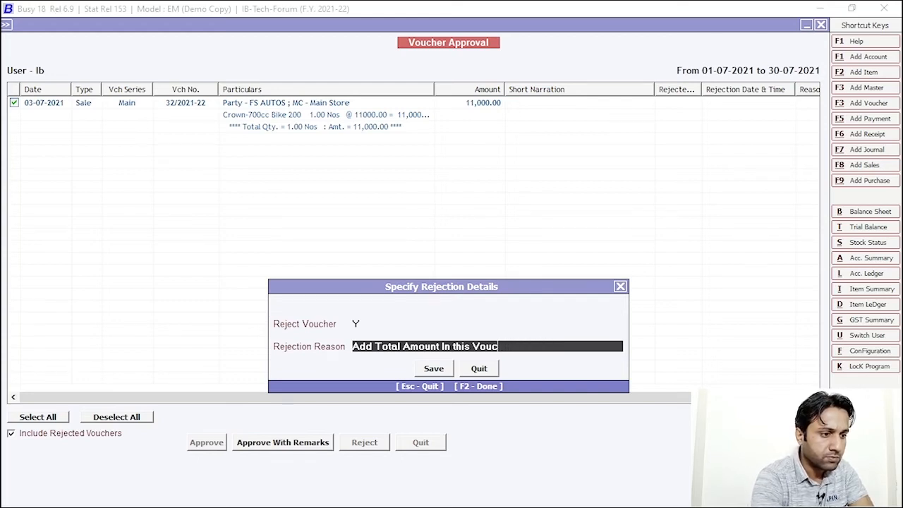
pyautogui.press('BackSpace')
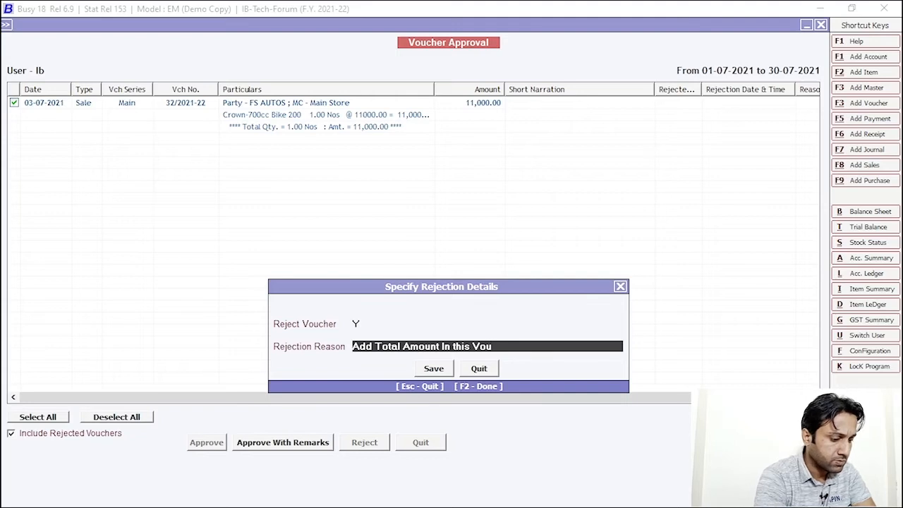
pyautogui.write('cher ')
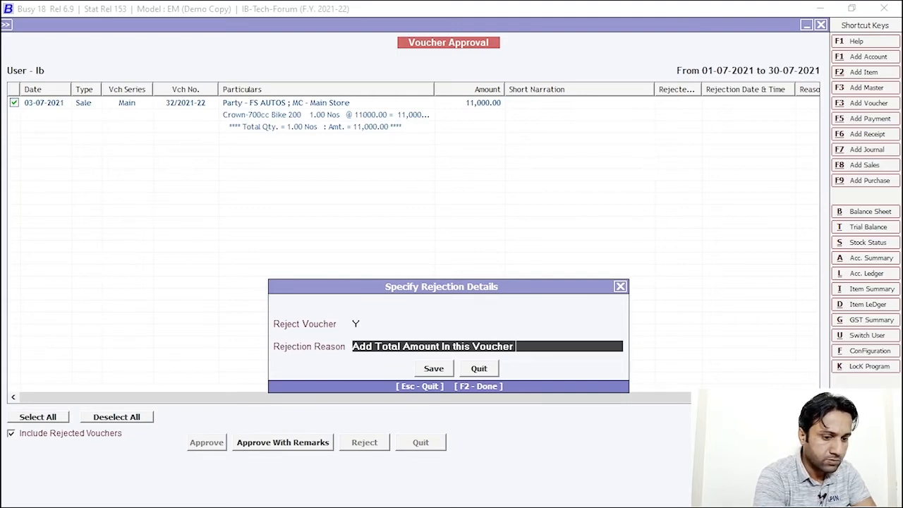
pyautogui.write('10000')
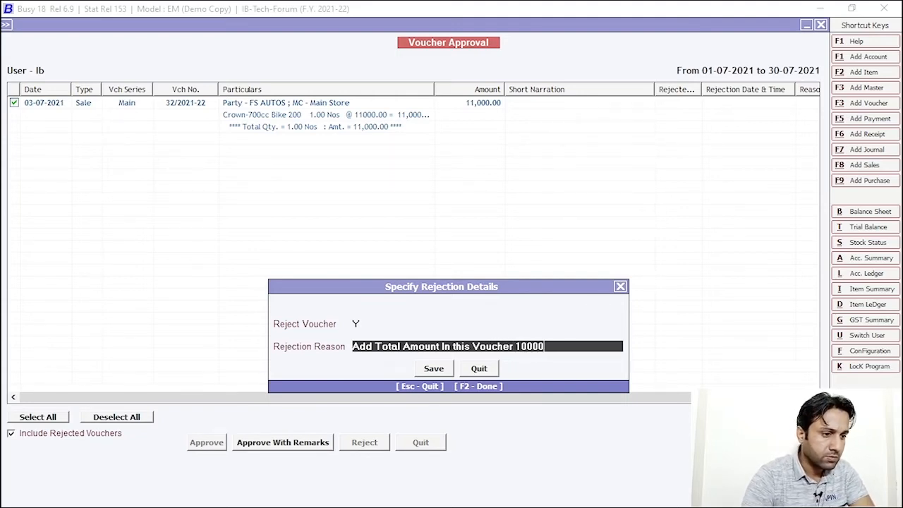
pyautogui.click(438, 373)
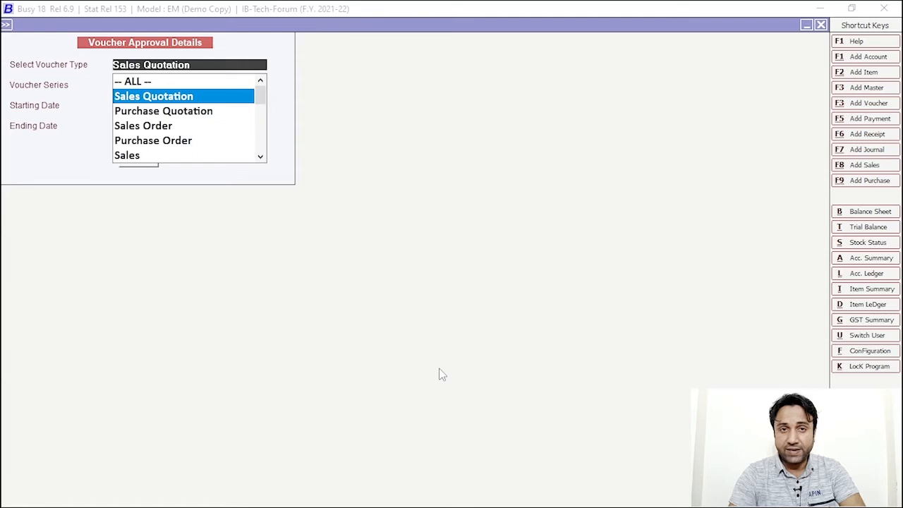
# Close the company and reopen IB-Tech-Forum logged in as the entering user with their password
pyautogui.press('Escape')
pyautogui.press('Escape')
pyautogui.press('Escape')
pyautogui.press('Escape')
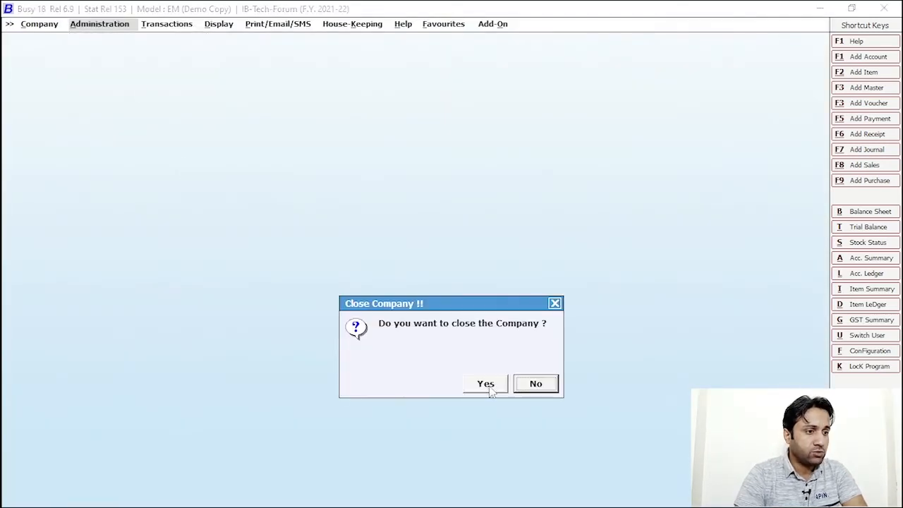
pyautogui.click(486, 383)
pyautogui.click(70, 40)
pyautogui.click(218, 343)
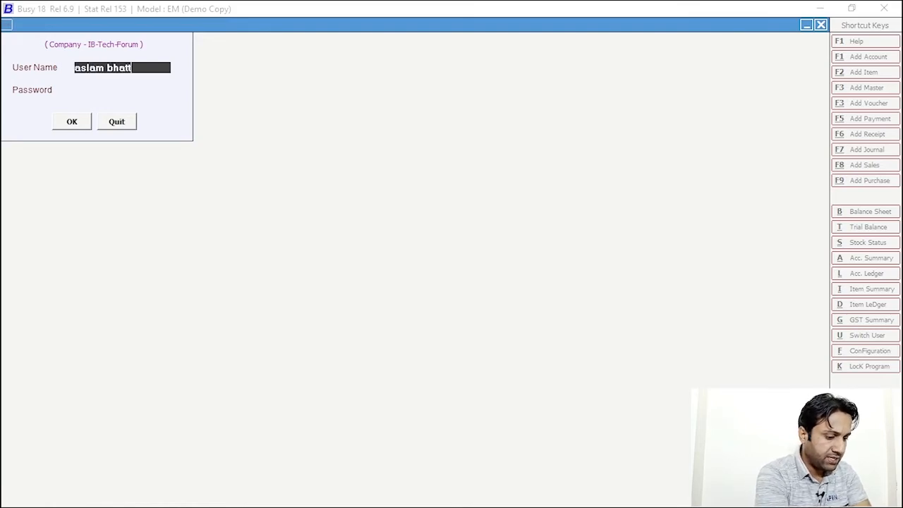
pyautogui.press('Return')
pyautogui.write('**')
pyautogui.press('Return')
pyautogui.press('Return')
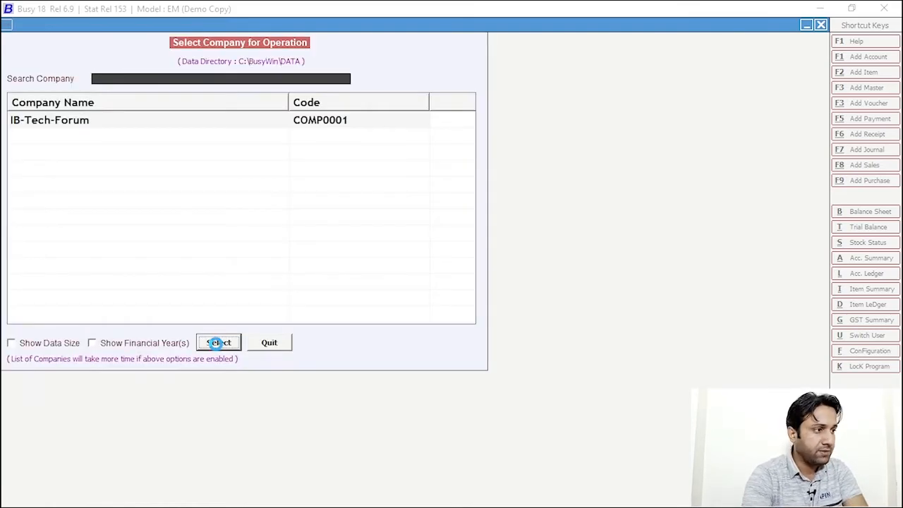
pyautogui.click(218, 343)
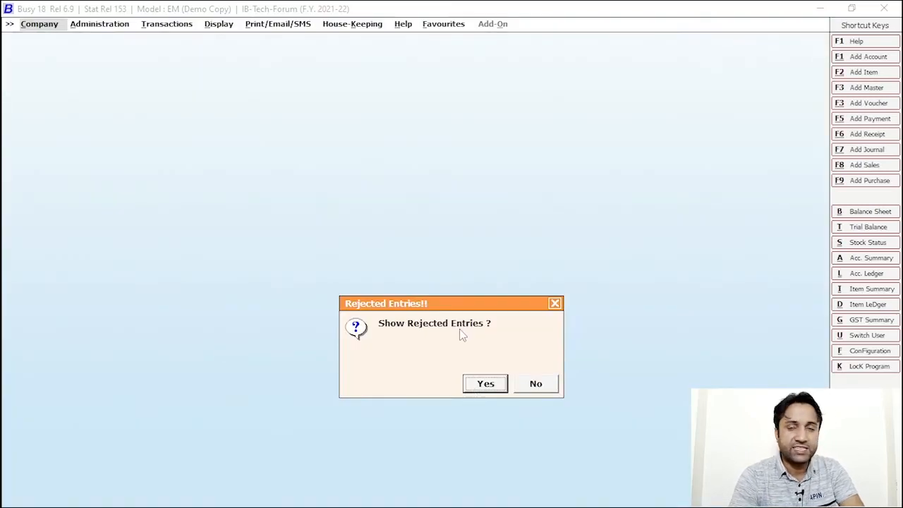
# Show the rejected entries report for Sales vouchers
pyautogui.click(479, 387)
pyautogui.click(415, 381)
pyautogui.press('Down')
pyautogui.press('Down')
pyautogui.press('Down')
pyautogui.press('Down')
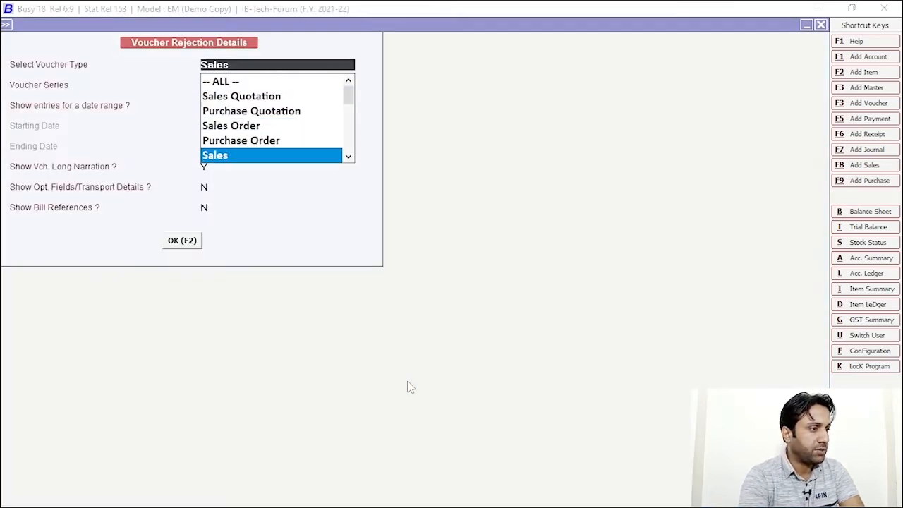
pyautogui.press('Return')
pyautogui.press('Return')
pyautogui.press('Return')
pyautogui.press('Return')
pyautogui.press('Return')
pyautogui.press('Return')
pyautogui.press('Return')
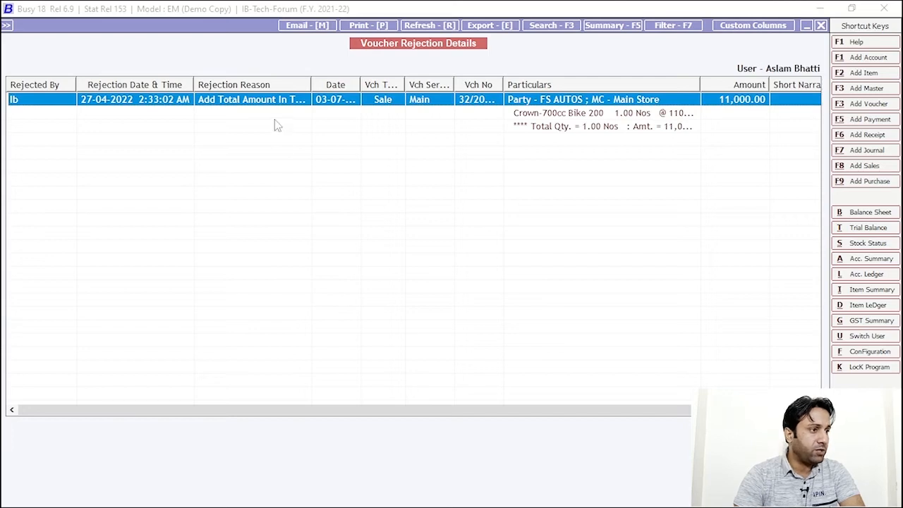
# Widen the Rejection Reason column to read it, then open voucher 32/2021-22 for correction
pyautogui.moveTo(310, 85); pyautogui.dragTo(413, 85)
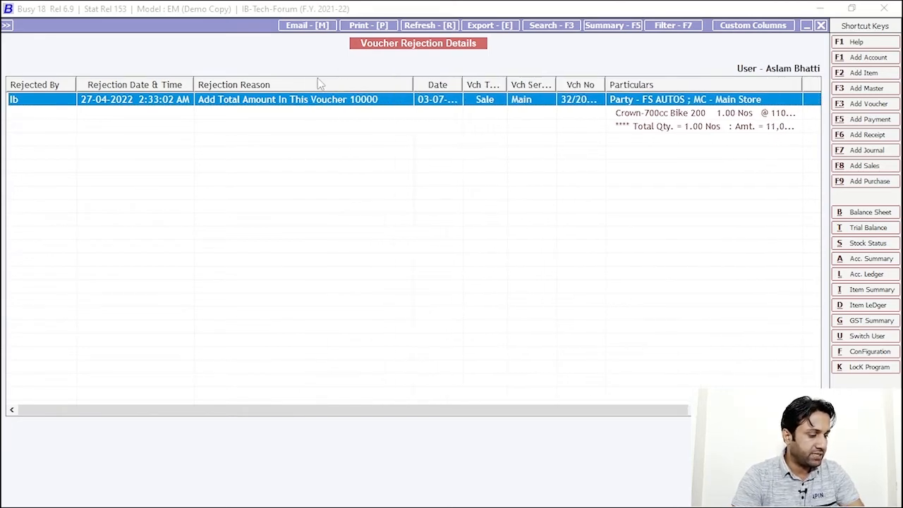
pyautogui.moveTo(185, 69); pyautogui.dragTo(403, 122)
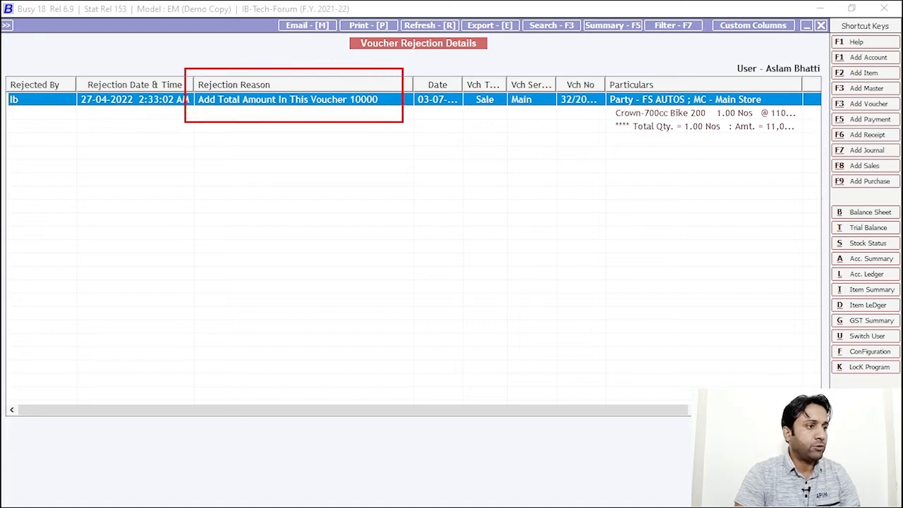
pyautogui.press('Escape')
pyautogui.doubleClick(527, 113)
# Change the bike's price from 11,000 to 10,000 and save voucher 32/2021-22 without printing
pyautogui.click(490, 141)
pyautogui.press('BackSpace')
pyautogui.write('10,000')
pyautogui.press('Return')
pyautogui.press('Return')
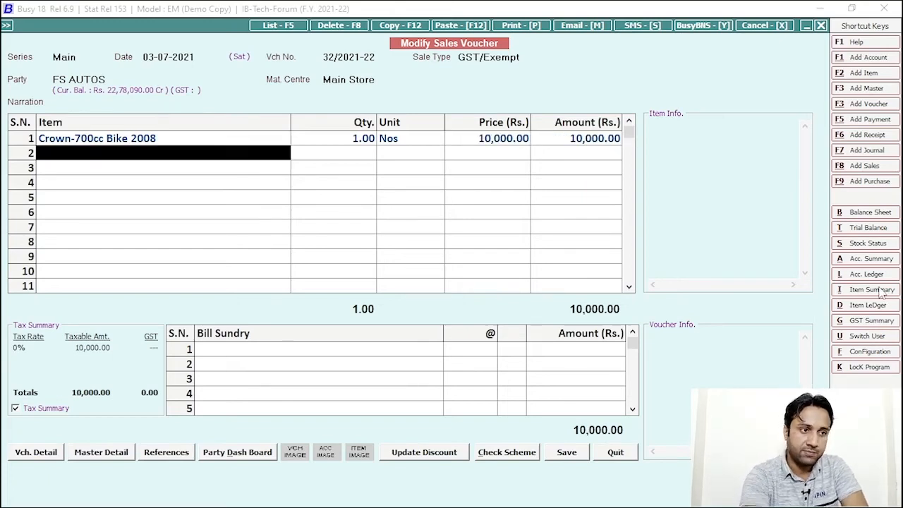
pyautogui.click(573, 455)
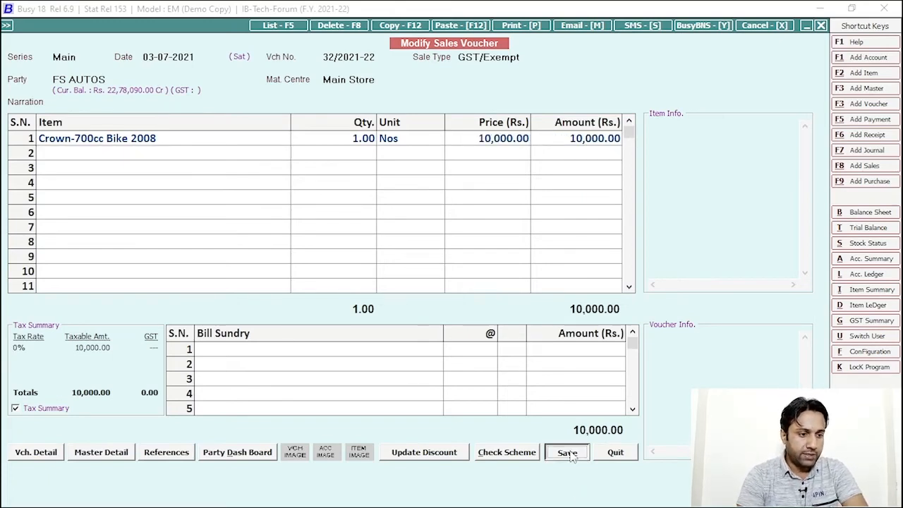
pyautogui.click(494, 389)
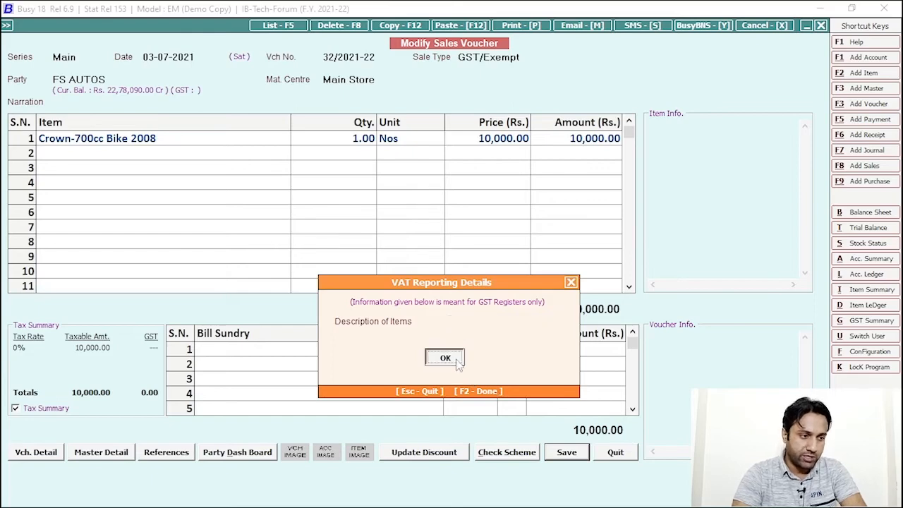
pyautogui.click(455, 359)
pyautogui.click(449, 448)
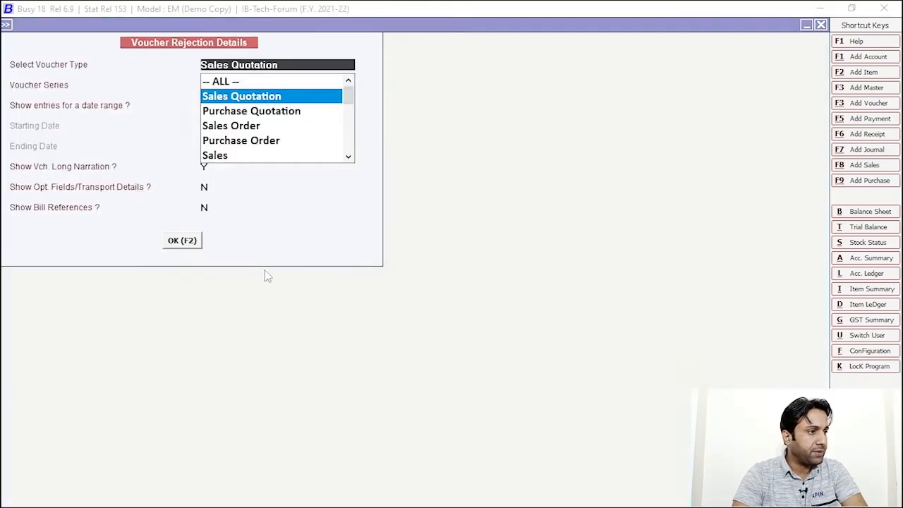
pyautogui.press('Escape')
pyautogui.press('Escape')
pyautogui.press('Escape')
pyautogui.press('Escape')
pyautogui.press('Escape')
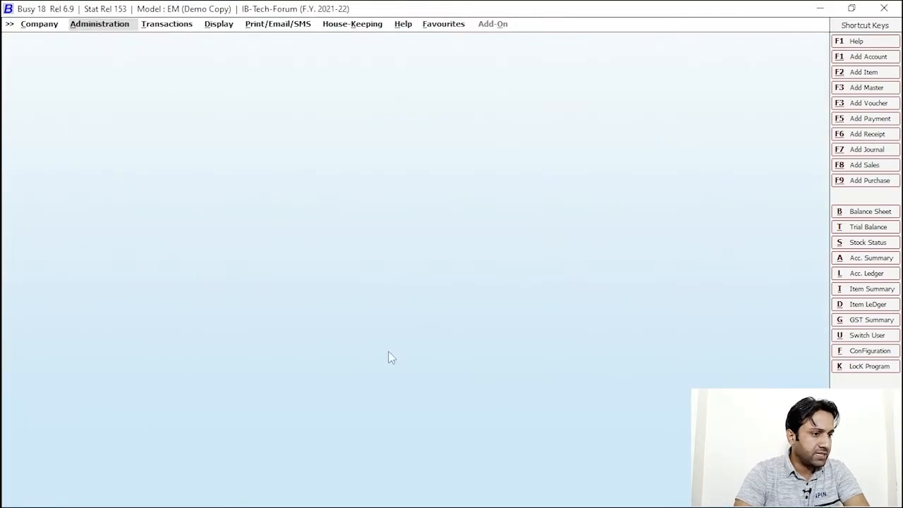
# Close and reopen IB-Tech-Forum logged in as approving user 'ib', dismissing the approval-entries prompt
pyautogui.click(485, 381)
pyautogui.click(79, 41)
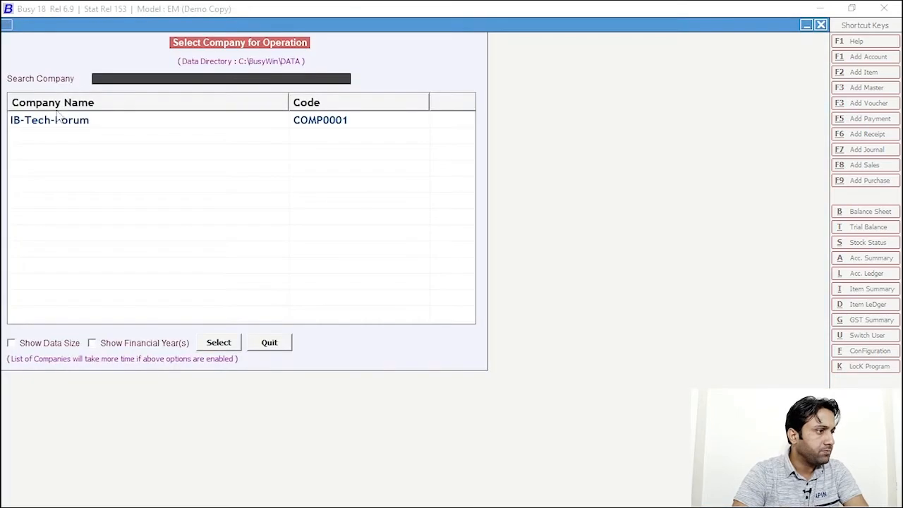
pyautogui.click(60, 120)
pyautogui.click(219, 343)
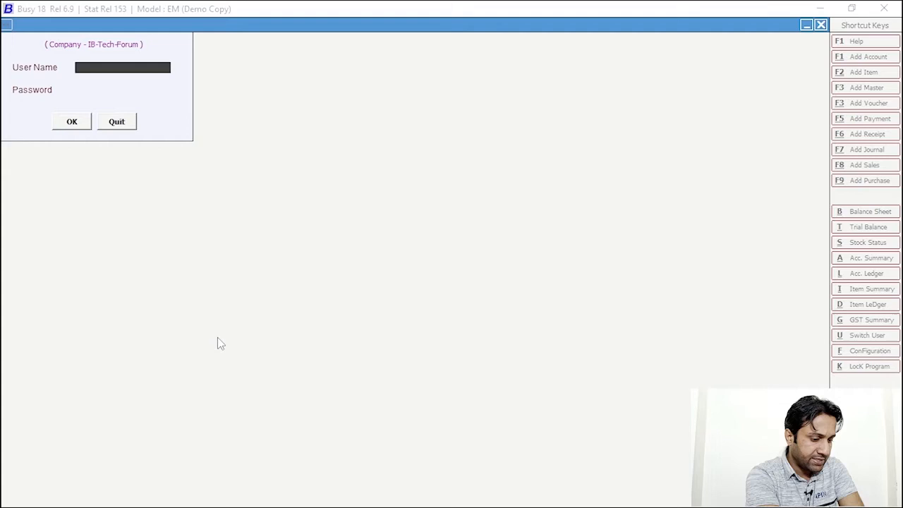
pyautogui.write('ib')
pyautogui.press('Return')
pyautogui.write('*')
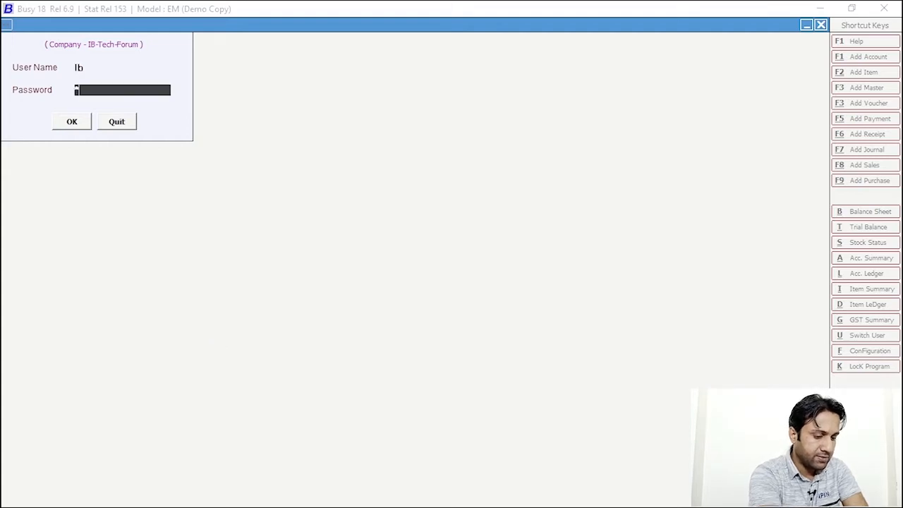
pyautogui.press('Return')
pyautogui.press('Return')
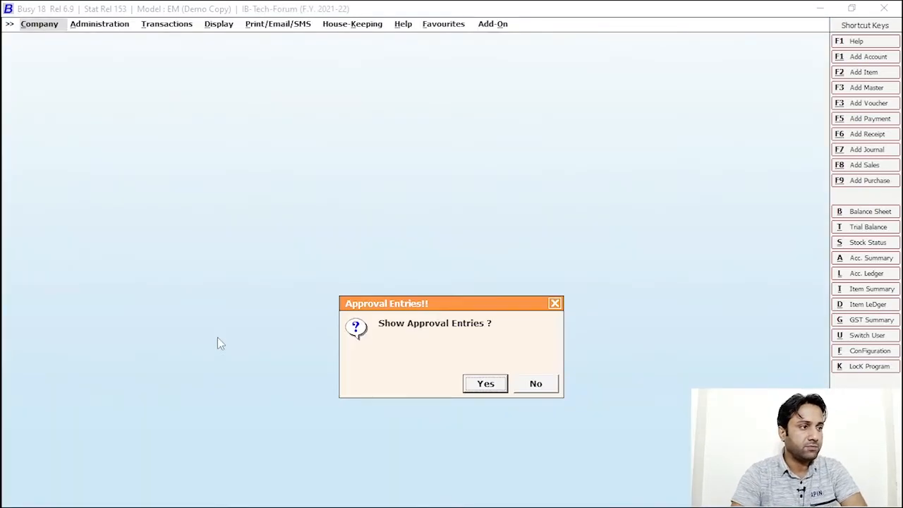
pyautogui.click(483, 383)
pyautogui.click(123, 222)
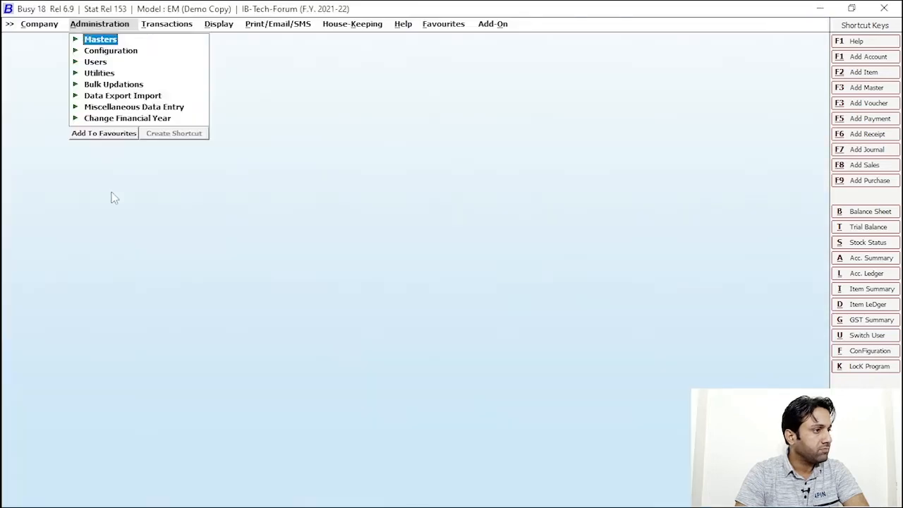
# Open the voucher approval configuration under Enterprise Features, leaving row 1's conditions unchanged
pyautogui.click(109, 25)
pyautogui.click(111, 40)
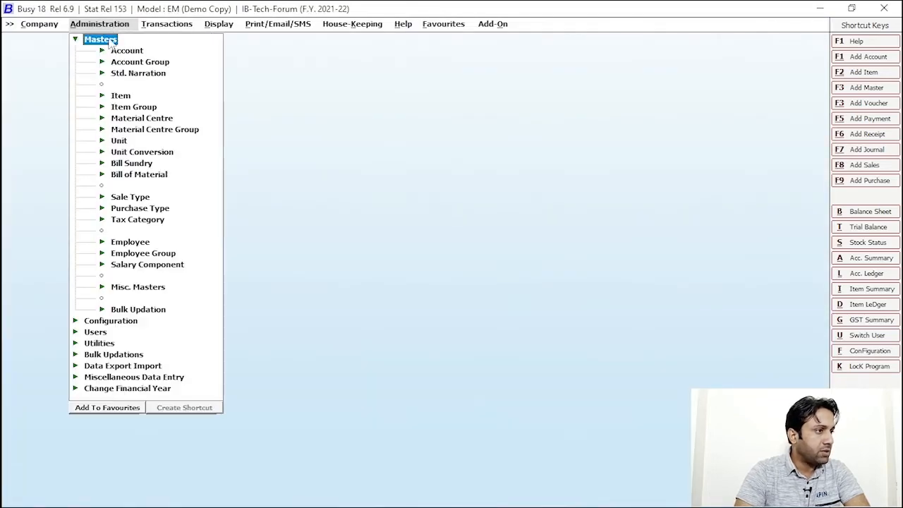
pyautogui.click(113, 41)
pyautogui.click(125, 52)
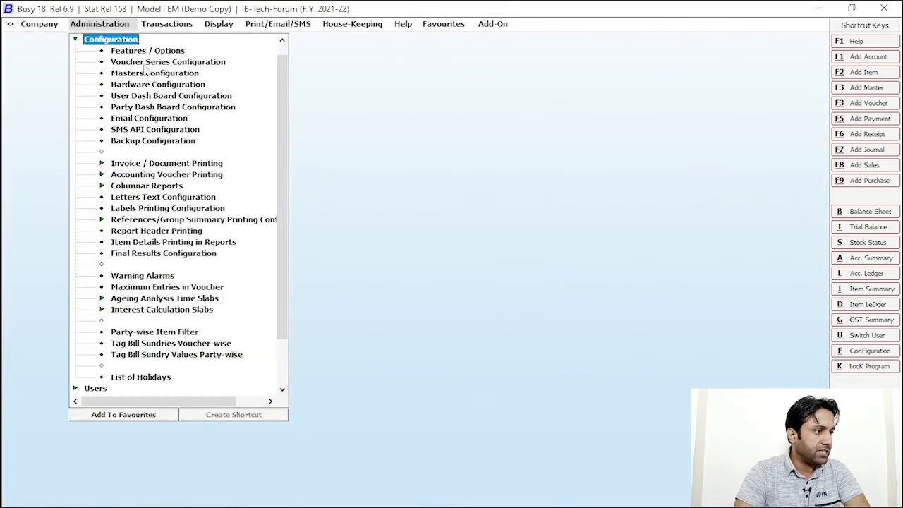
pyautogui.click(156, 46)
pyautogui.click(68, 405)
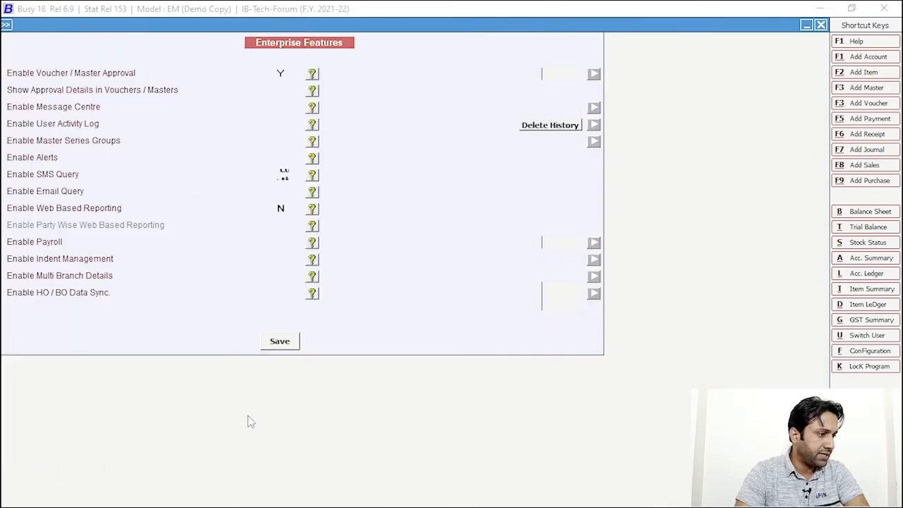
pyautogui.press('Return')
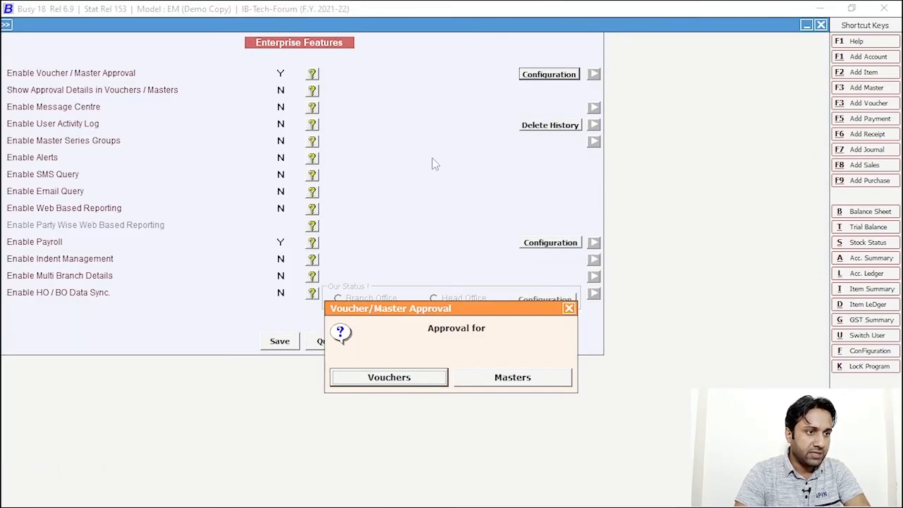
pyautogui.click(388, 378)
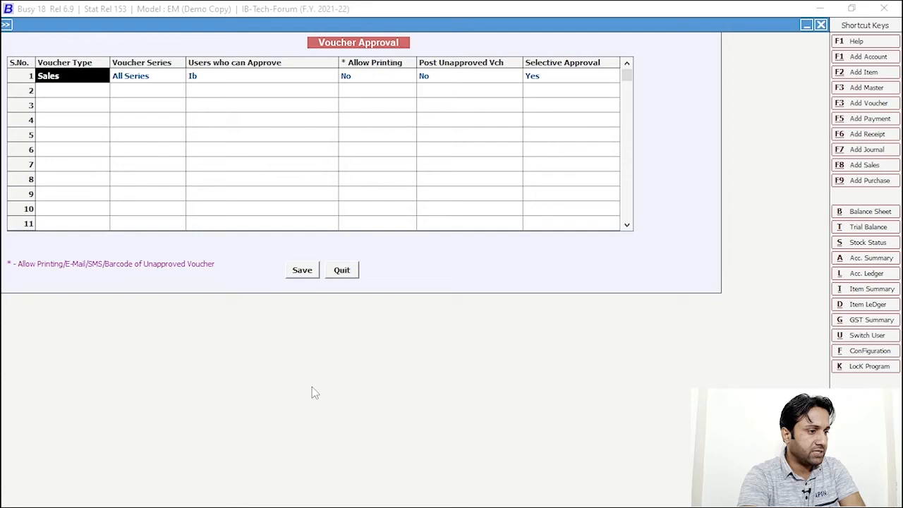
pyautogui.press('Return')
pyautogui.press('Return')
pyautogui.press('Return')
pyautogui.press('Return')
pyautogui.press('Return')
pyautogui.press('Return')
pyautogui.press('Escape')
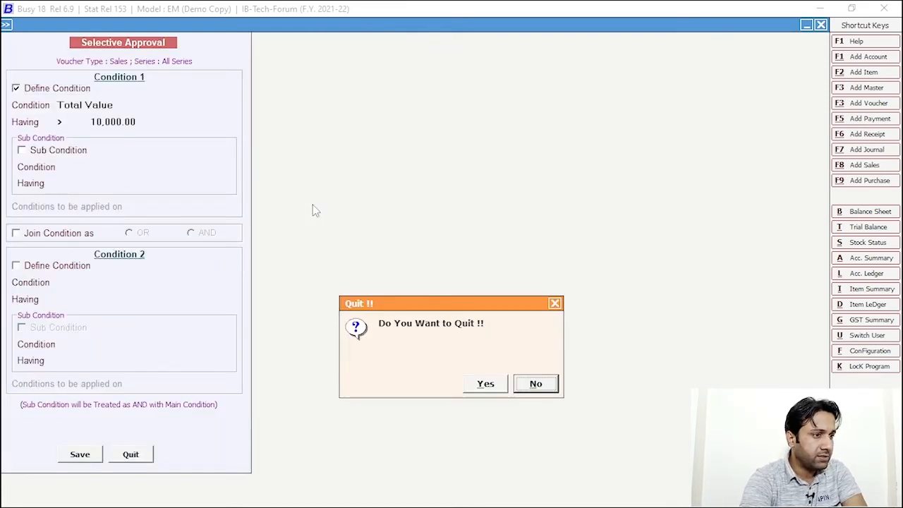
pyautogui.press('Return')
# Add row 2: Sales, All Series, approving user, No, No, Selective Approval Yes
pyautogui.write('sa')
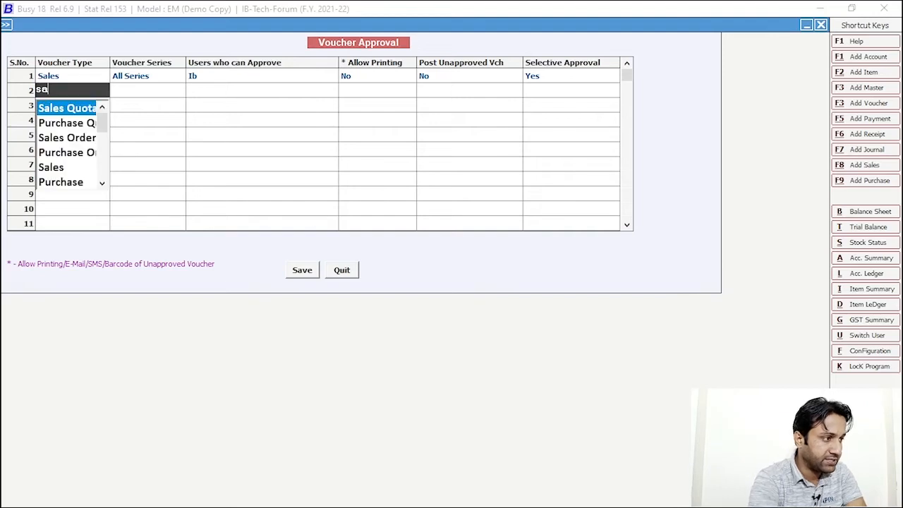
pyautogui.press('Down')
pyautogui.press('Down')
pyautogui.press('Down')
pyautogui.press('Down')
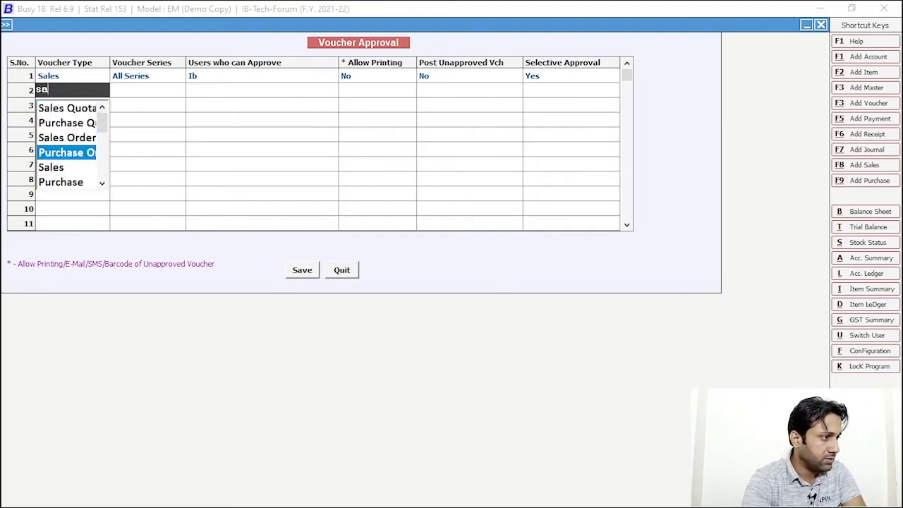
pyautogui.press('Return')
pyautogui.press('Return')
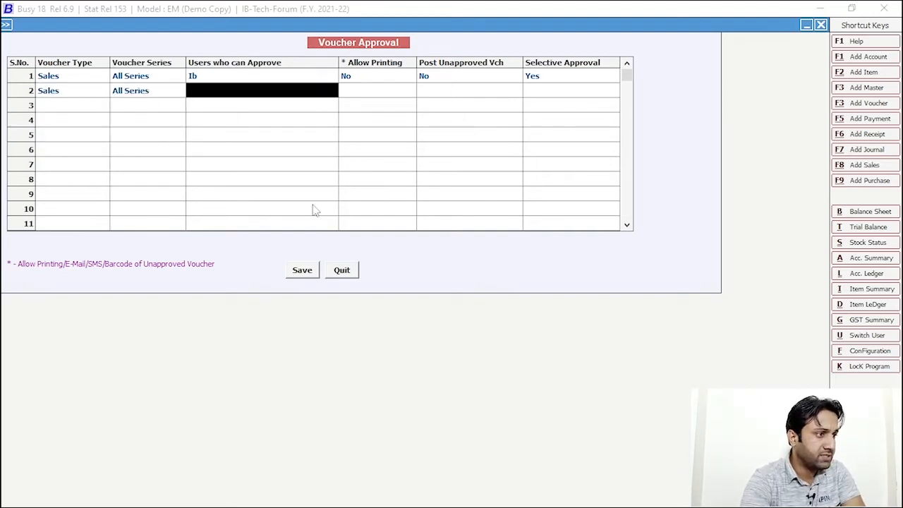
pyautogui.press('Return')
pyautogui.click(652, 258)
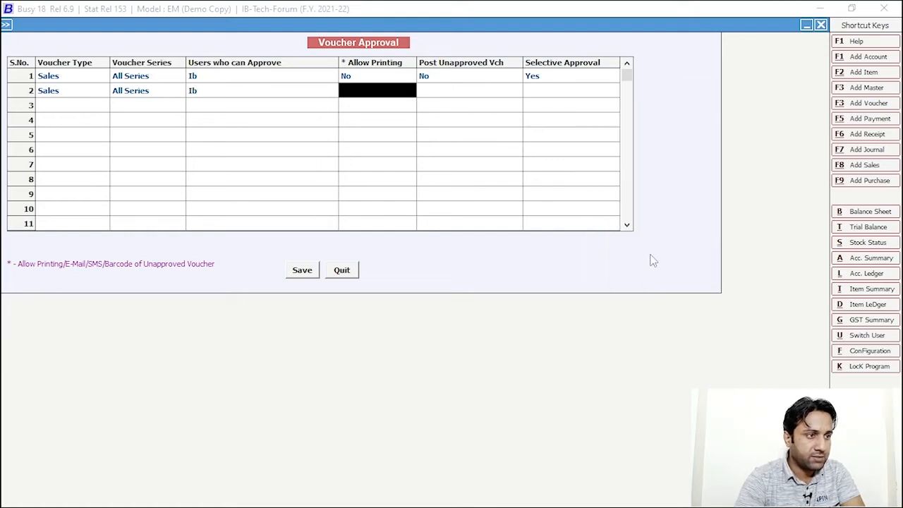
pyautogui.press('Return')
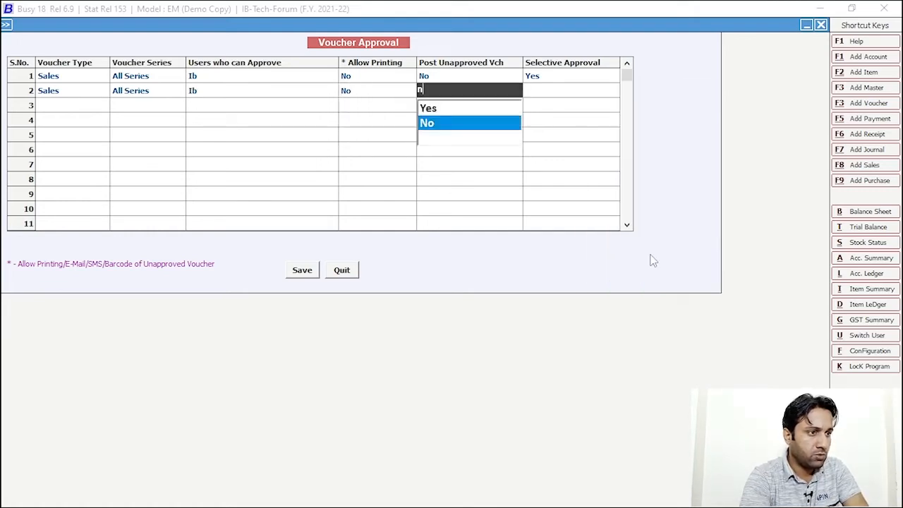
pyautogui.press('Return')
pyautogui.press('y')
pyautogui.press('Return')
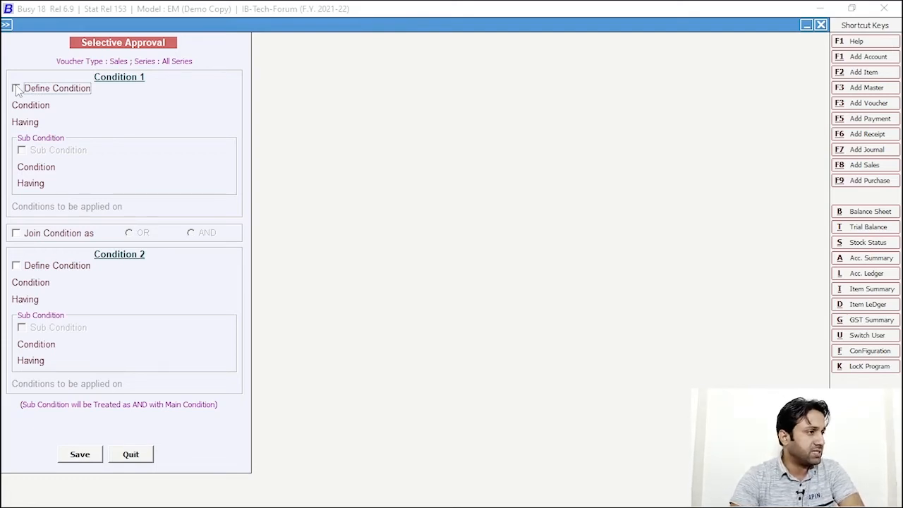
# Define Condition 1 for the new rule as Total Qty < 5.00
pyautogui.click(17, 88)
pyautogui.click(98, 107)
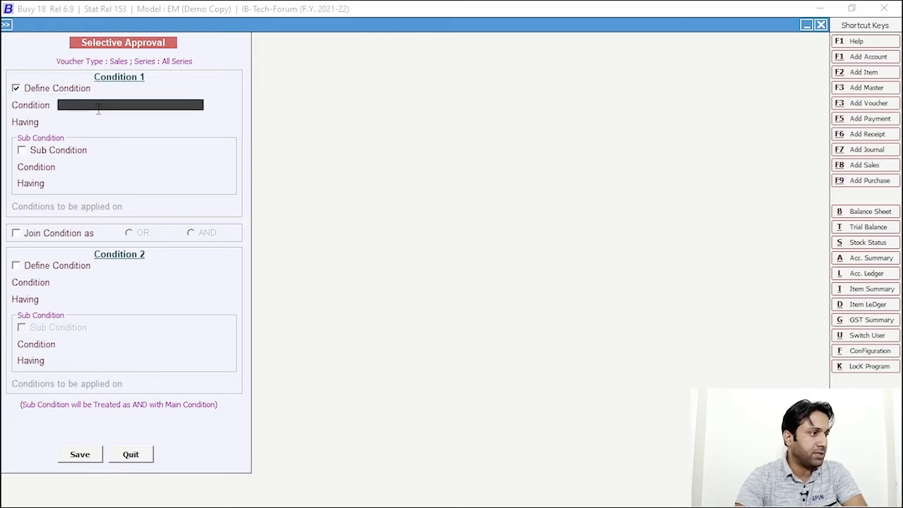
pyautogui.click(98, 107)
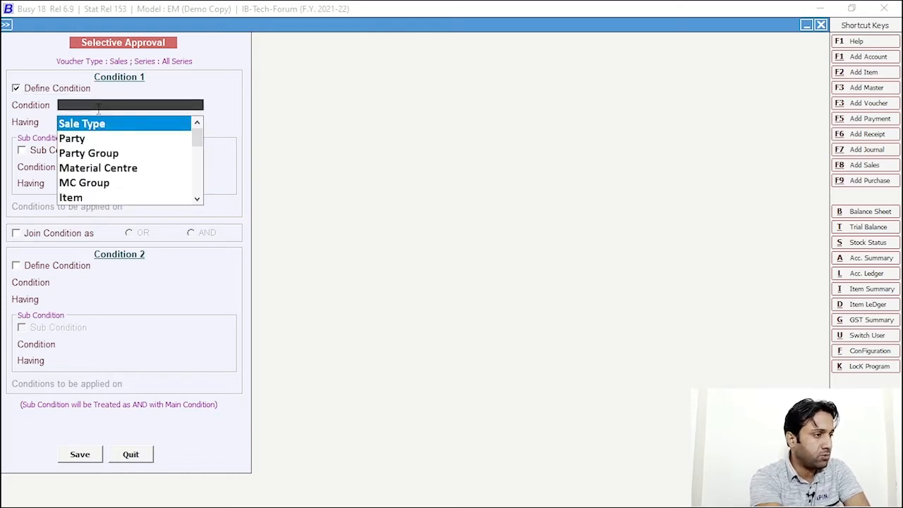
pyautogui.write('i')
pyautogui.press('BackSpace')
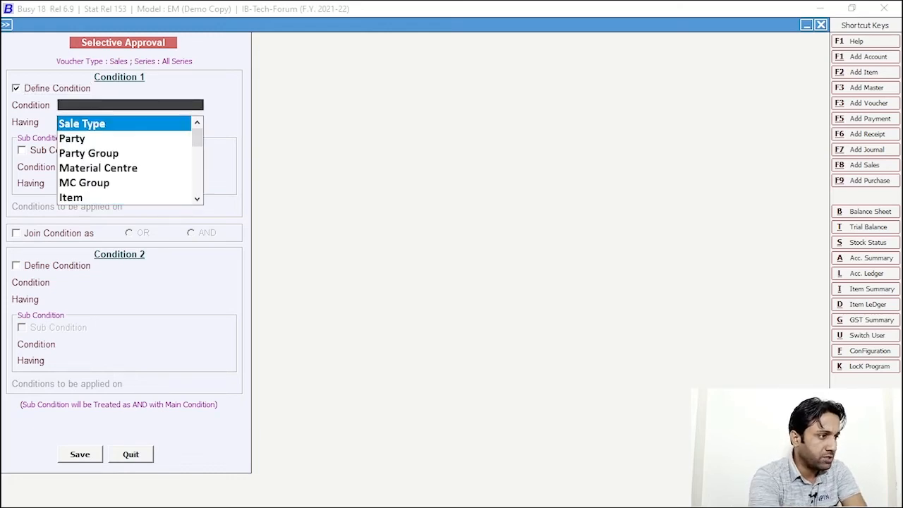
pyautogui.write('to')
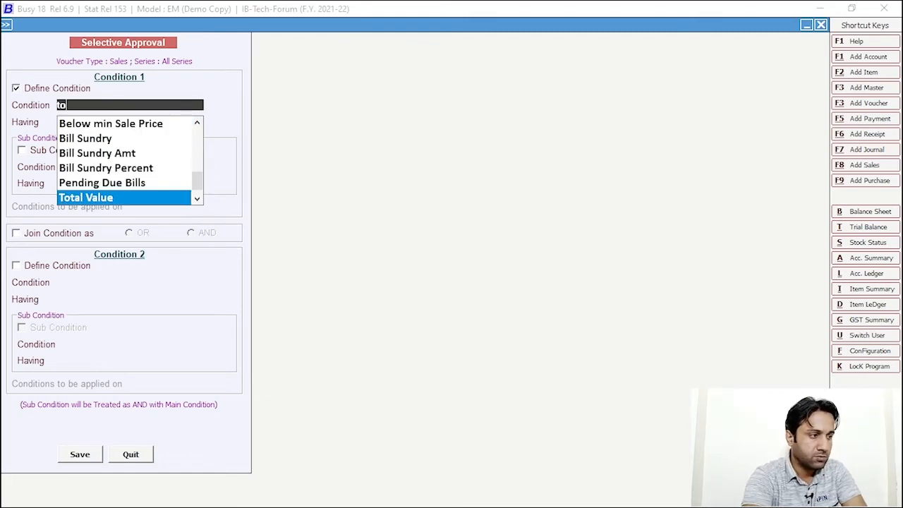
pyautogui.press('Down')
pyautogui.press('Return')
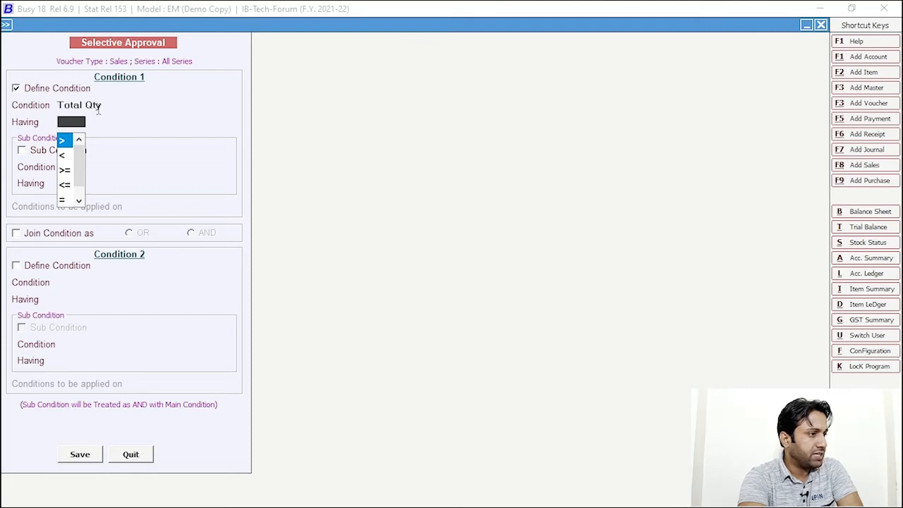
pyautogui.press('Down')
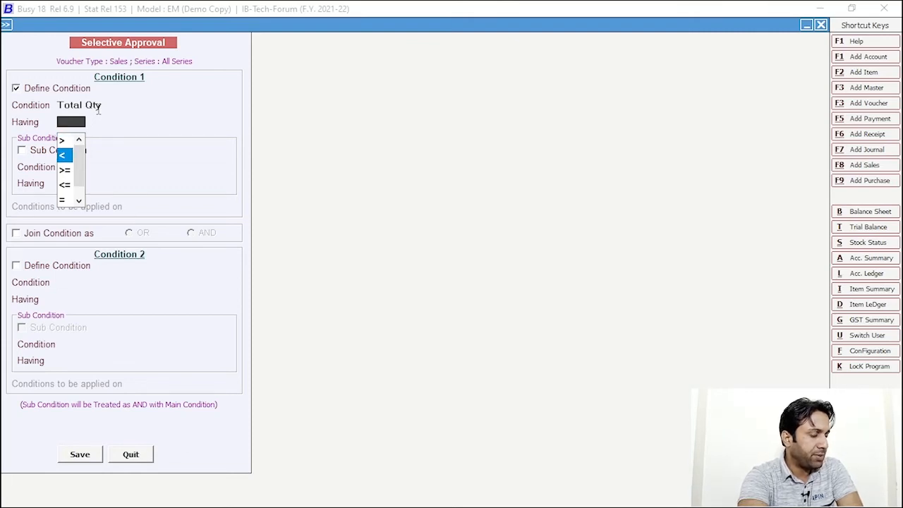
pyautogui.press('Return')
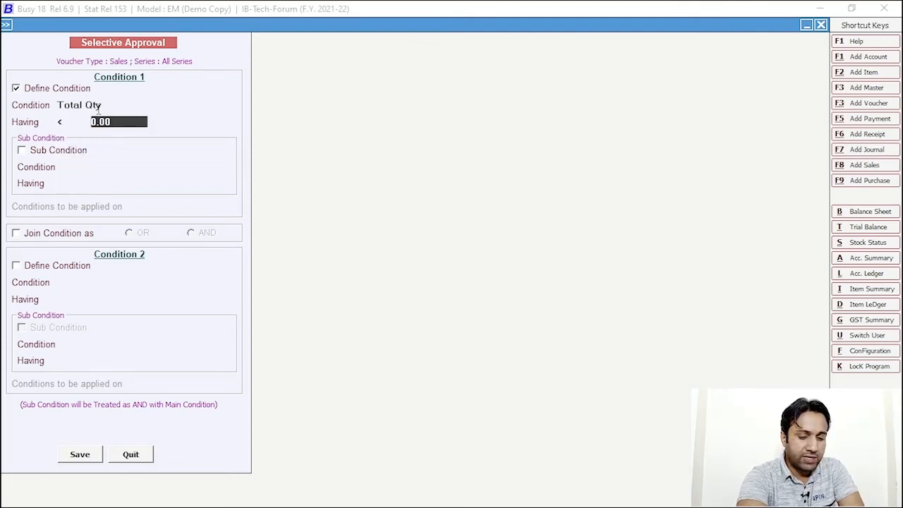
pyautogui.write('5')
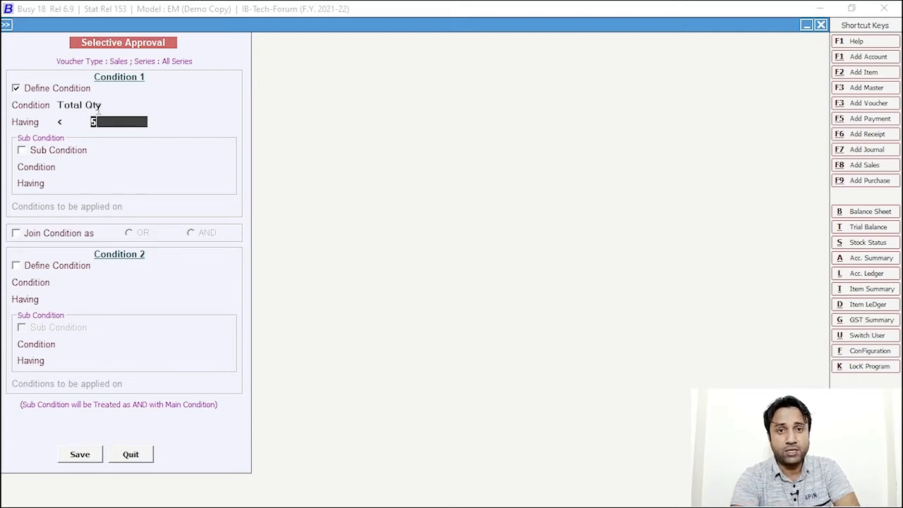
pyautogui.press('Return')
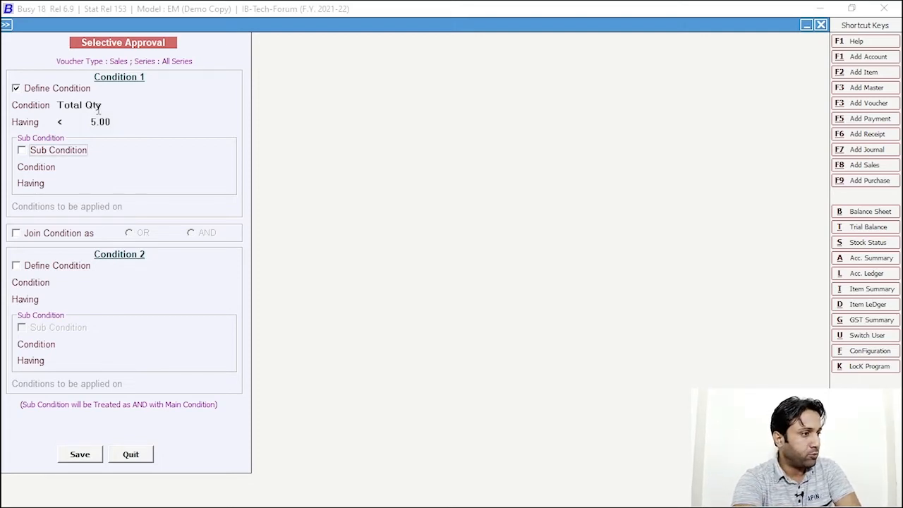
# Save the selective approval condition, Voucher Approval grid and Enterprise Features settings
pyautogui.click(83, 455)
pyautogui.click(302, 272)
pyautogui.click(275, 340)
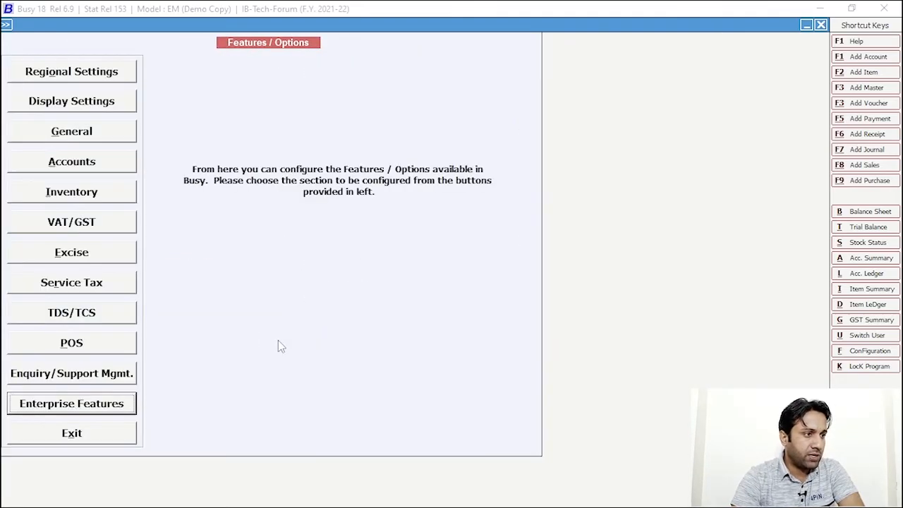
# Log in as the other user, open IB-Tech-Forum and close the Administration menu
pyautogui.write('slam')
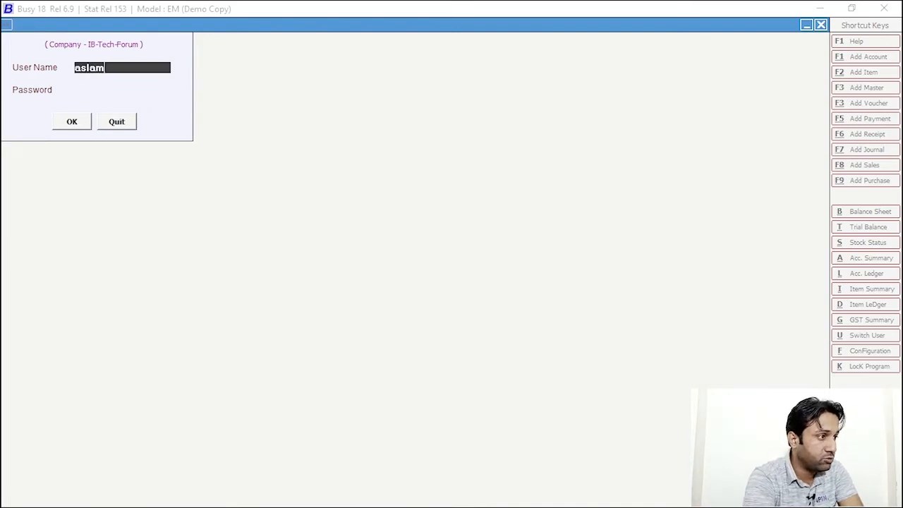
pyautogui.press('Return')
pyautogui.press('Return')
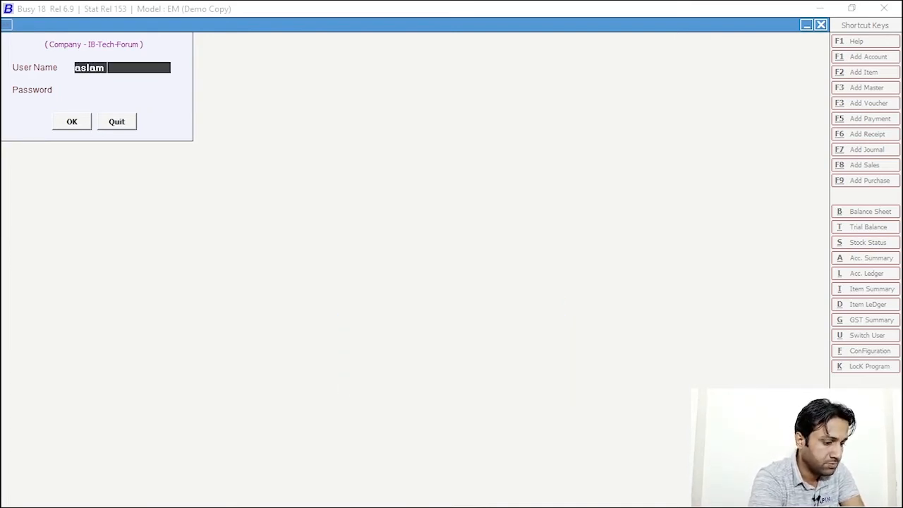
pyautogui.press('Return')
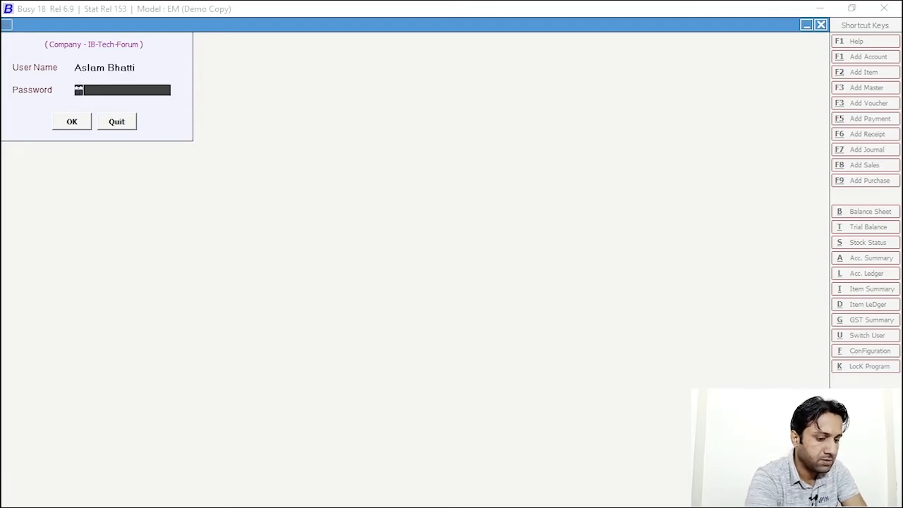
pyautogui.press('Return')
pyautogui.click(229, 343)
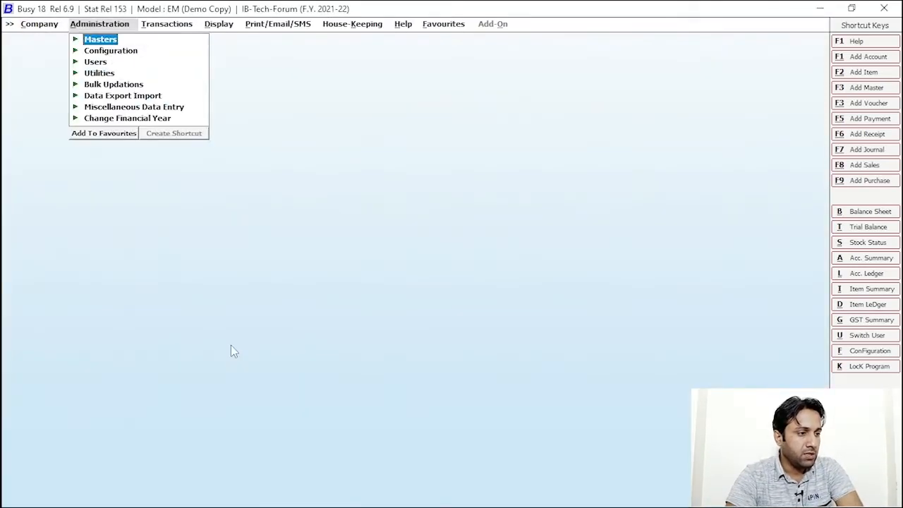
pyautogui.press('Escape')
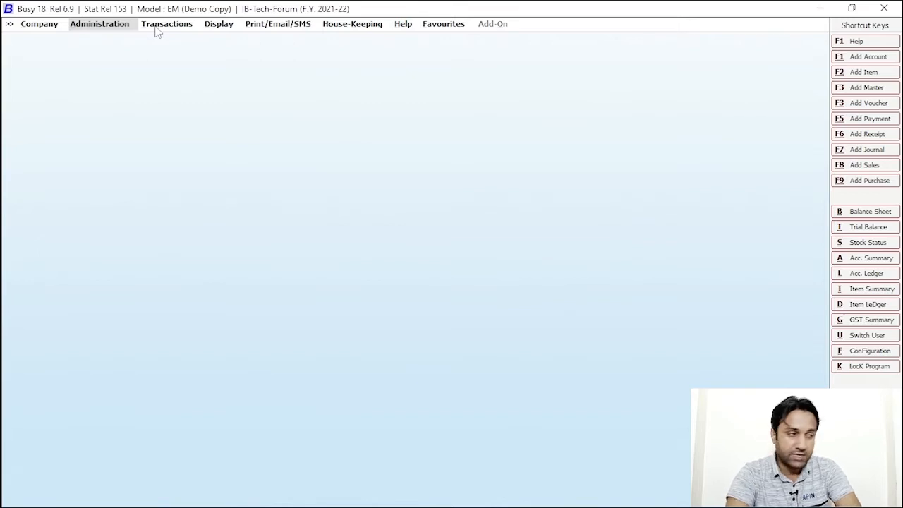
# Start a new sales voucher with the default date and party FS AUTOS
pyautogui.click(162, 26)
pyautogui.click(174, 97)
pyautogui.doubleClick(194, 109)
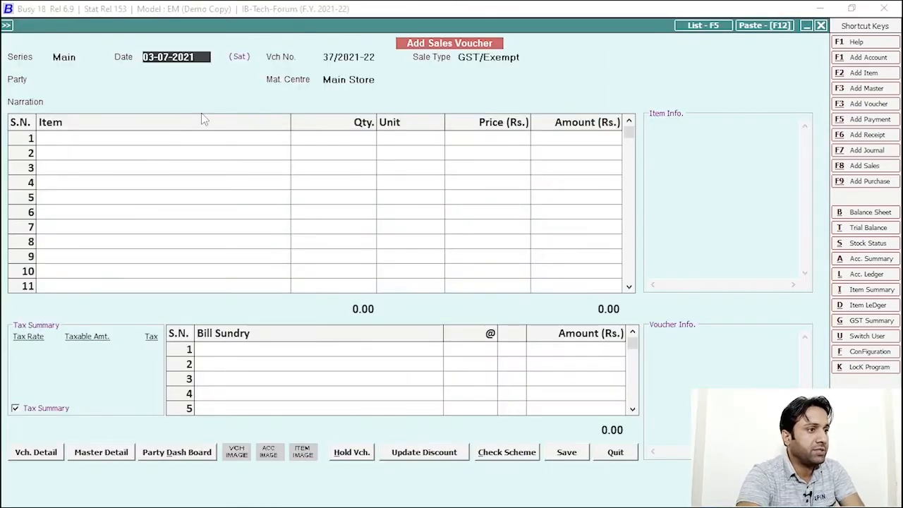
pyautogui.press('Return')
pyautogui.write('fs')
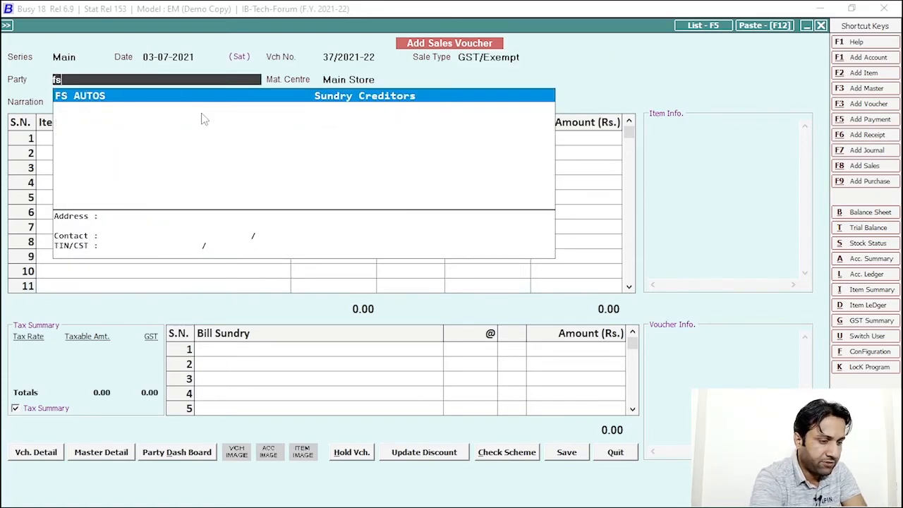
pyautogui.press('Return')
pyautogui.press('Return')
# Add Crown-700cc Bike 2008 as the item, proceeding past the negative stock warning
pyautogui.write('bik')
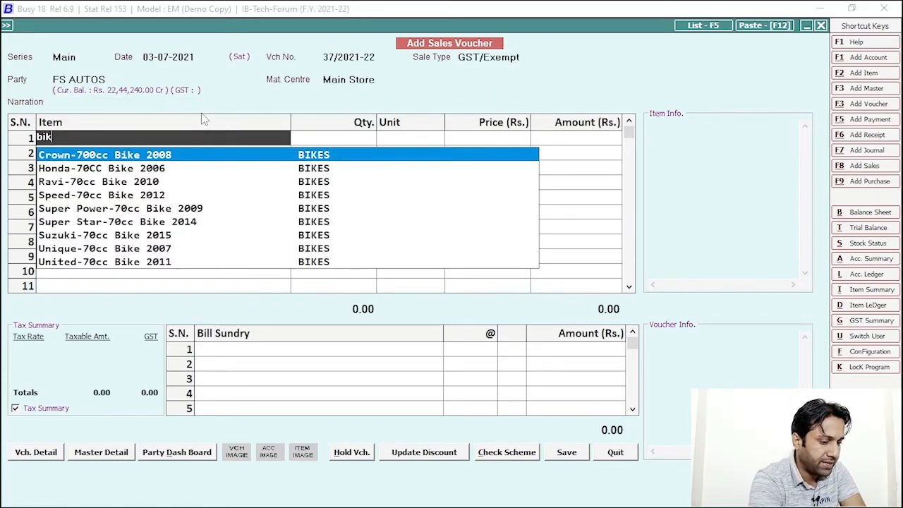
pyautogui.press('Return')
pyautogui.write('1')
pyautogui.press('Return')
pyautogui.press('Left')
pyautogui.press('Return')
# Change the bike quantity to 5, accepting the negative stock warning again
pyautogui.hotkey('shift', 'Tab')
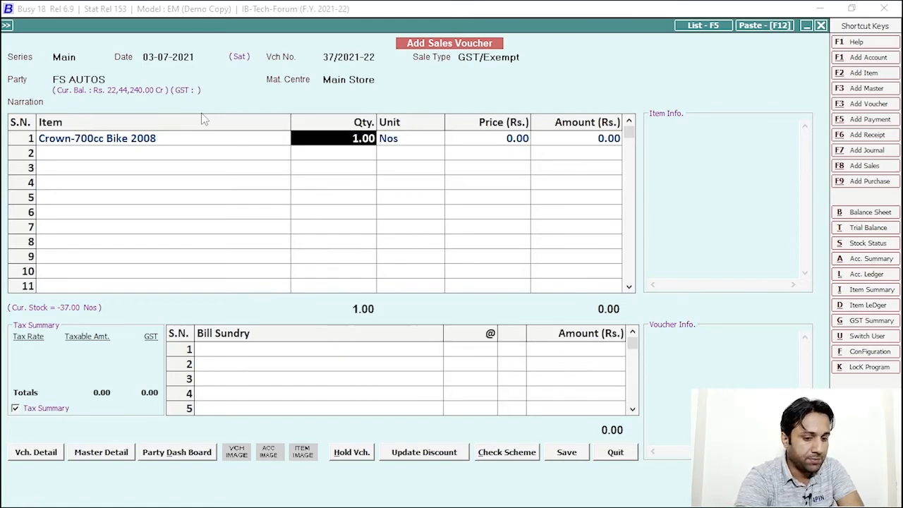
pyautogui.write('5')
pyautogui.press('Return')
pyautogui.press('Left')
pyautogui.press('Return')
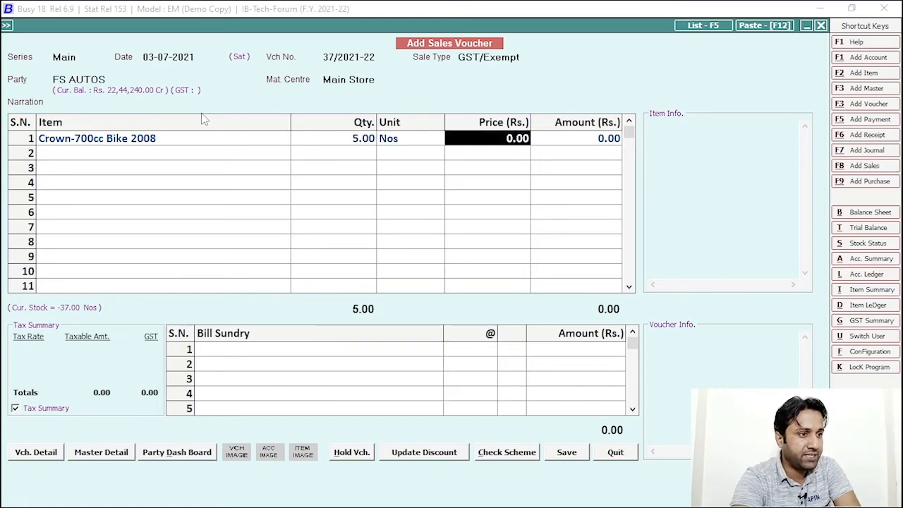
# Enter price 1000 and save the voucher, dismissing the VAT and bill-by-bill dialogs
pyautogui.write('1000')
pyautogui.press('Return')
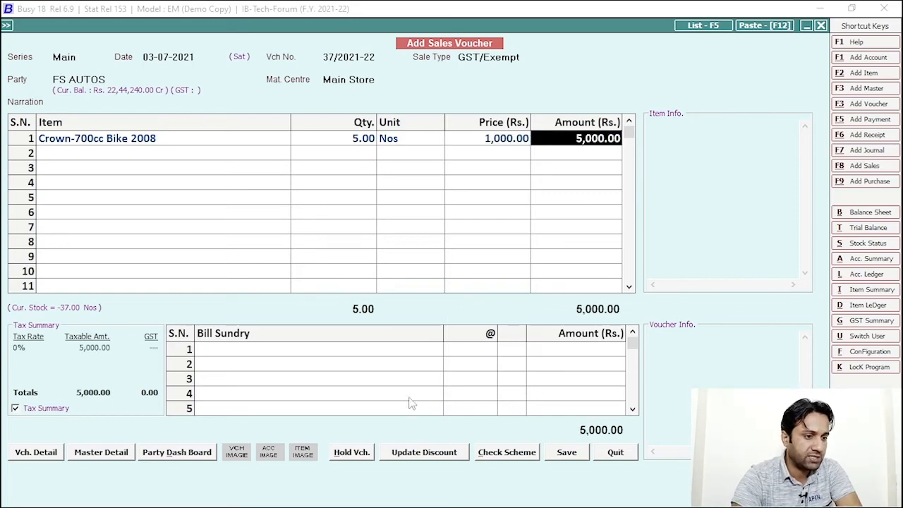
pyautogui.click(561, 455)
pyautogui.click(445, 357)
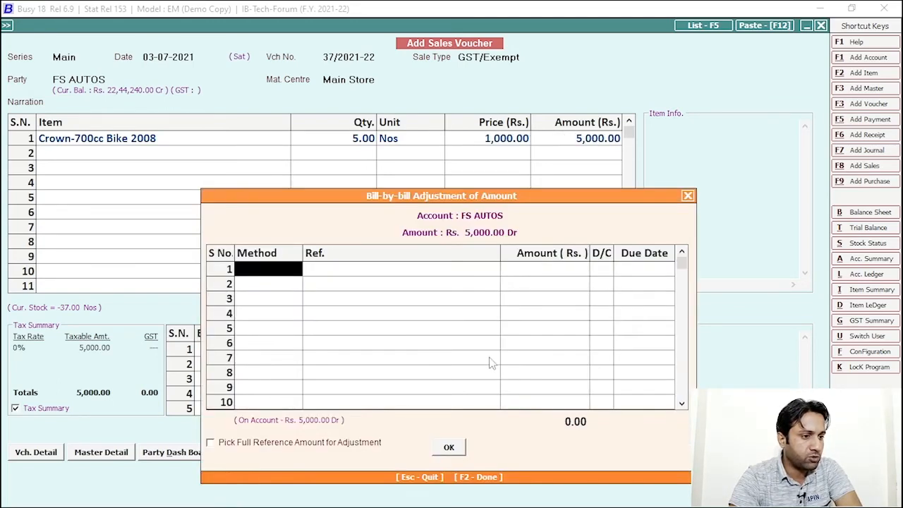
pyautogui.click(449, 445)
# Skip printing, then accept Main series, GST/Exempt sale type and FS AUTOS for a new voucher
pyautogui.click(537, 388)
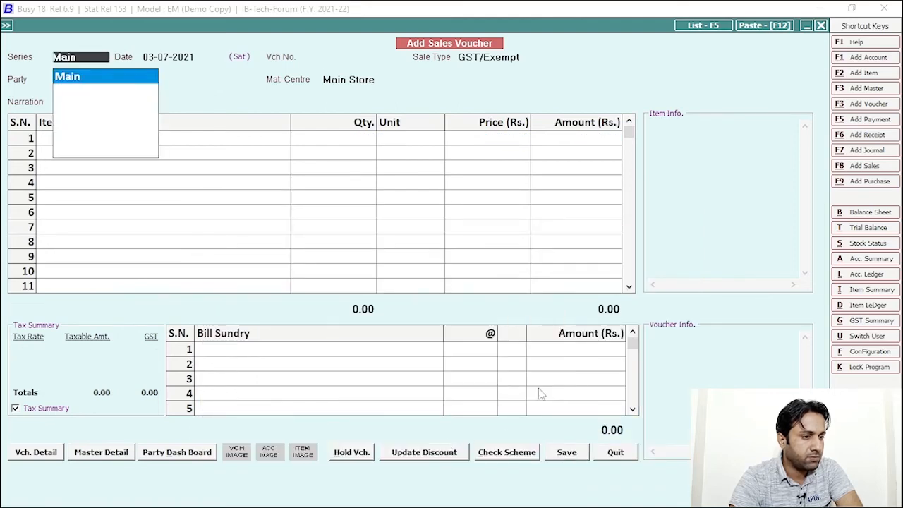
pyautogui.press('Return')
pyautogui.press('Return')
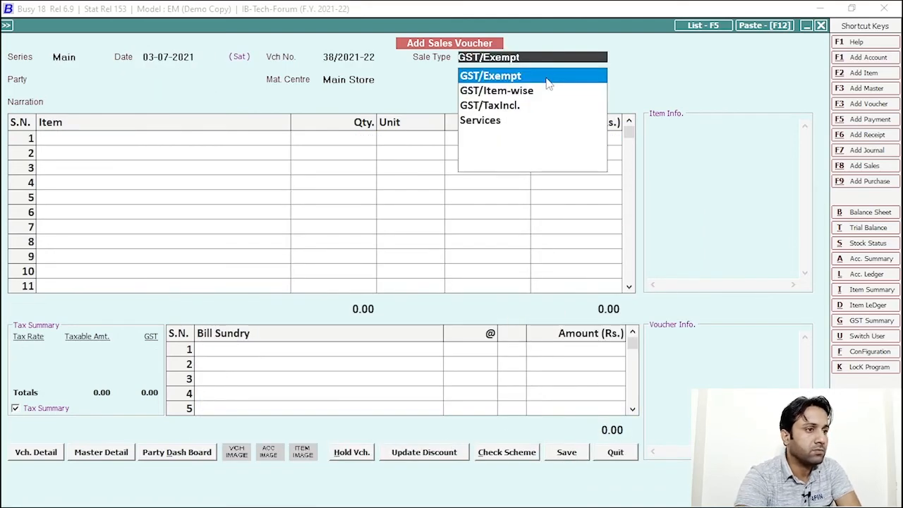
pyautogui.press('Return')
pyautogui.press('Return')
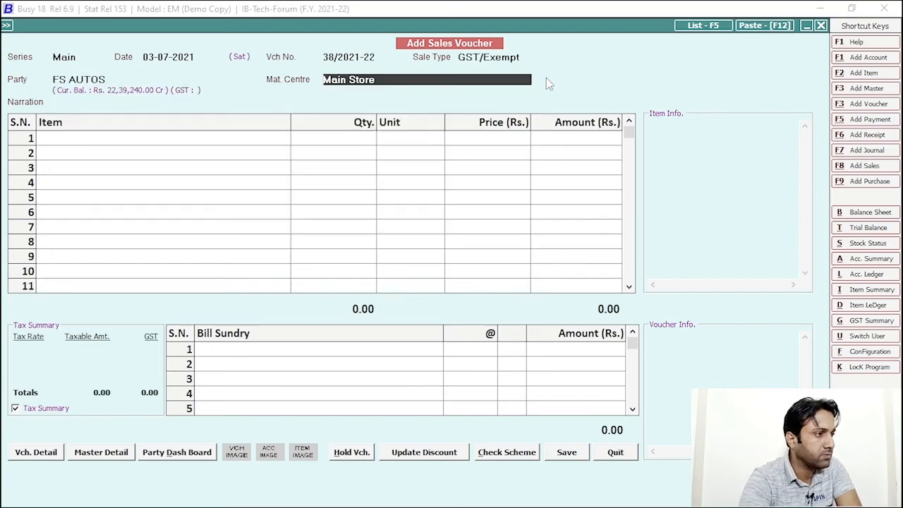
pyautogui.press('Return')
pyautogui.press('Return')
# Add 3 Crown-700cc Bike 2008 at 1,000.00 each despite the negative stock warning
pyautogui.write('cro')
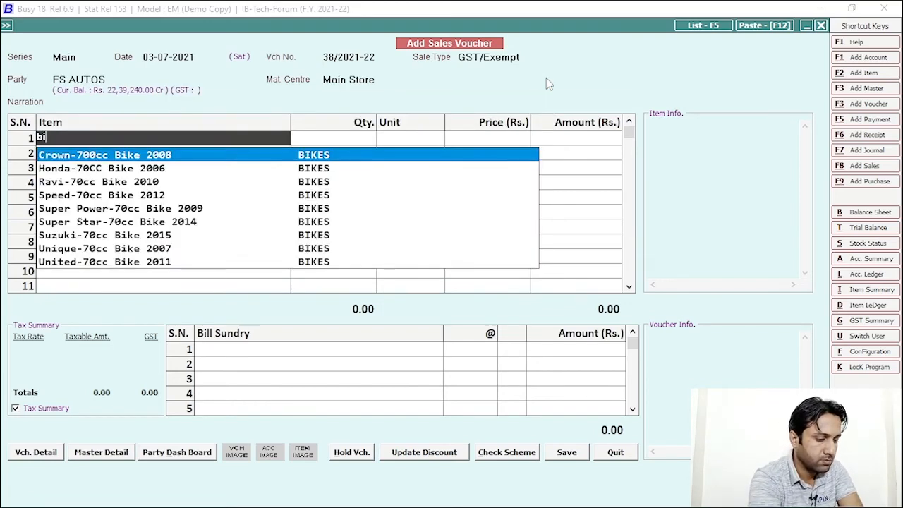
pyautogui.press('Return')
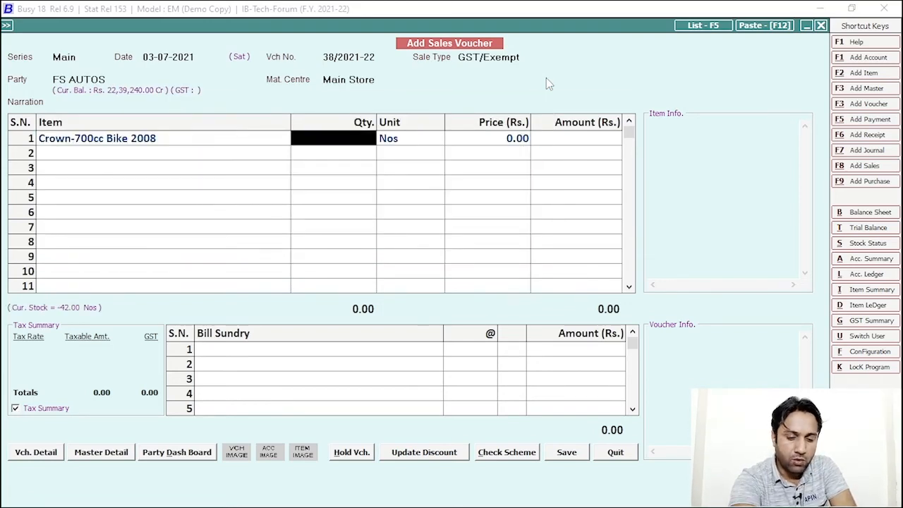
pyautogui.write('3')
pyautogui.press('Return')
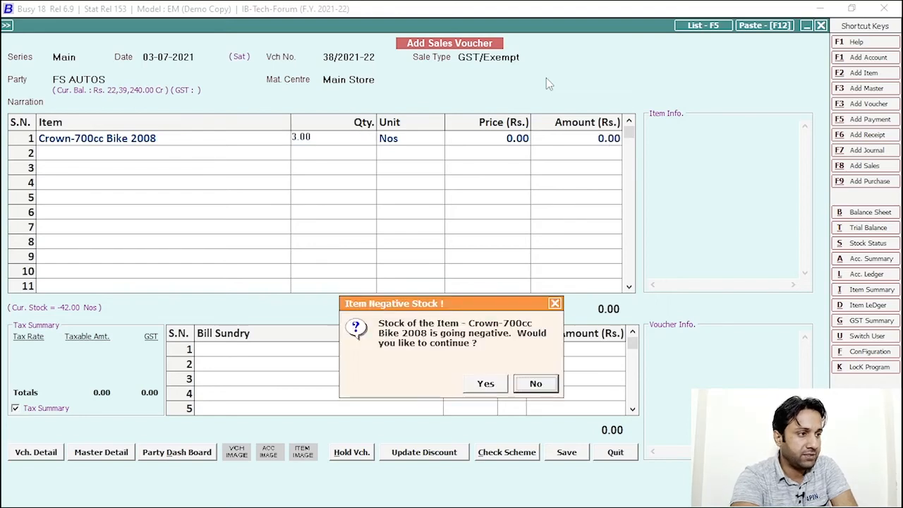
pyautogui.press('Return')
pyautogui.press('Return')
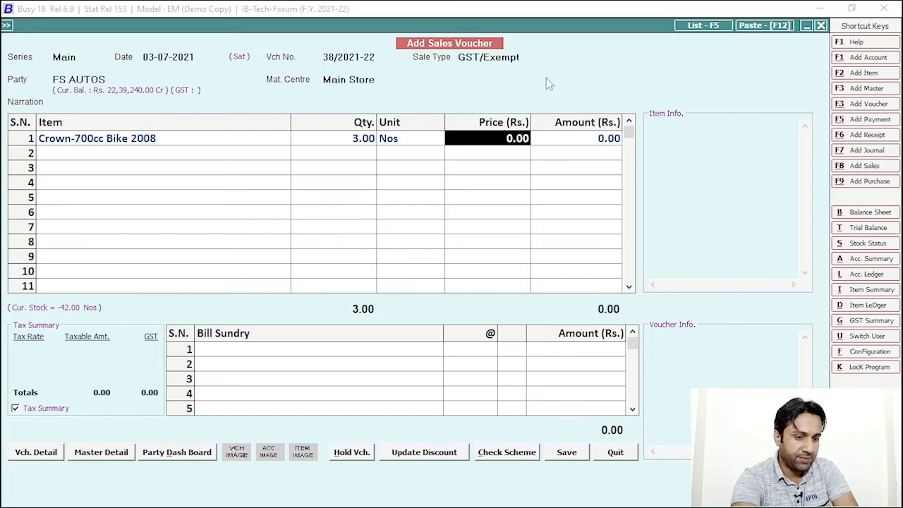
pyautogui.write('1000')
pyautogui.press('Return')
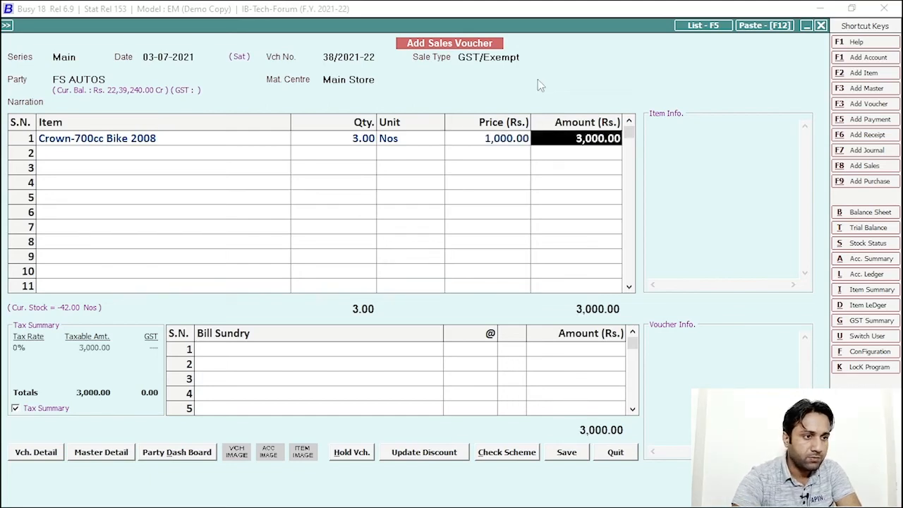
# Save the 3,000.00 voucher past the VAT and bill-by-bill dialogs and exit the voucher screen
pyautogui.click(582, 455)
pyautogui.click(448, 358)
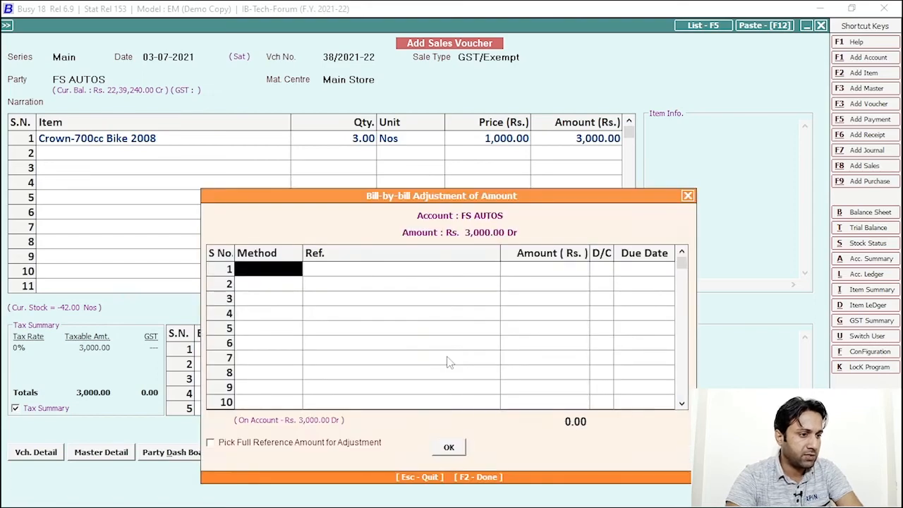
pyautogui.click(448, 446)
pyautogui.press('Escape')
pyautogui.press('Escape')
# Close and reopen IB-Tech-Forum under the approver's login, opting to show entries awaiting approval
pyautogui.click(485, 384)
pyautogui.click(51, 40)
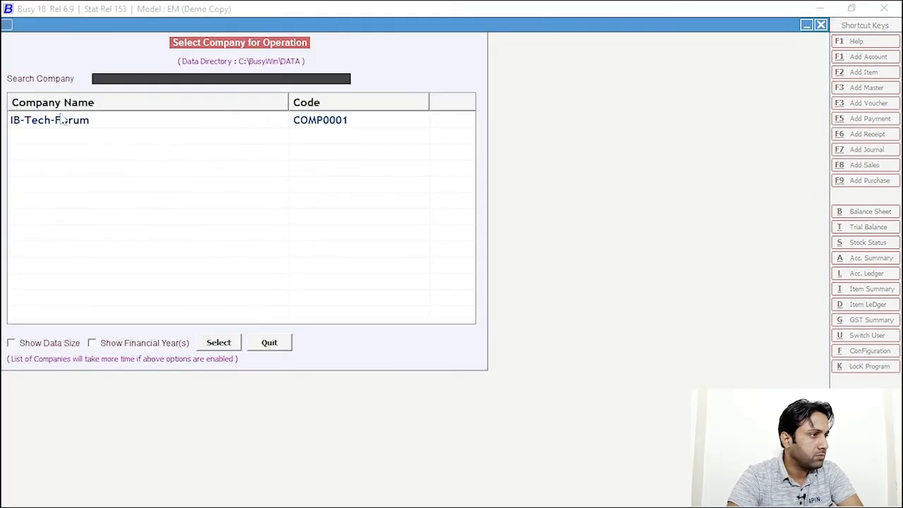
pyautogui.click(225, 344)
pyautogui.write('i')
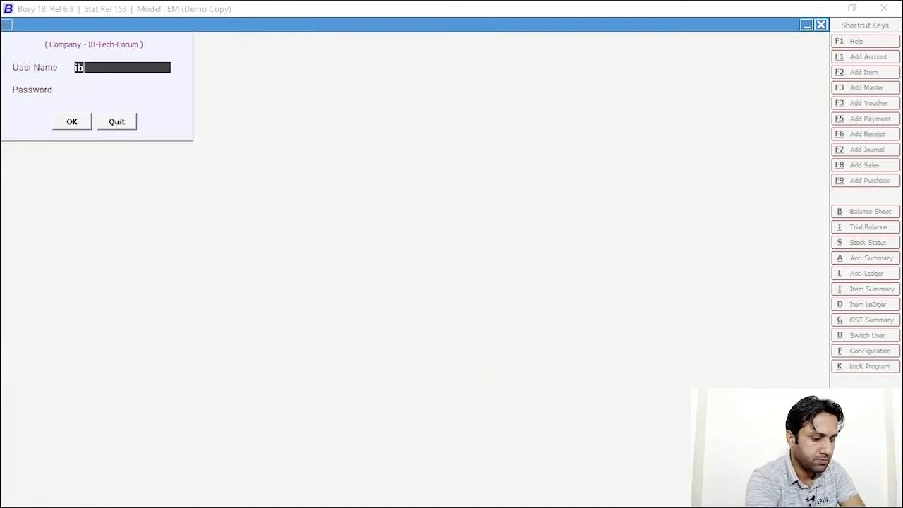
pyautogui.write('b')
pyautogui.press('Return')
pyautogui.write('*')
pyautogui.press('Return')
pyautogui.press('Return')
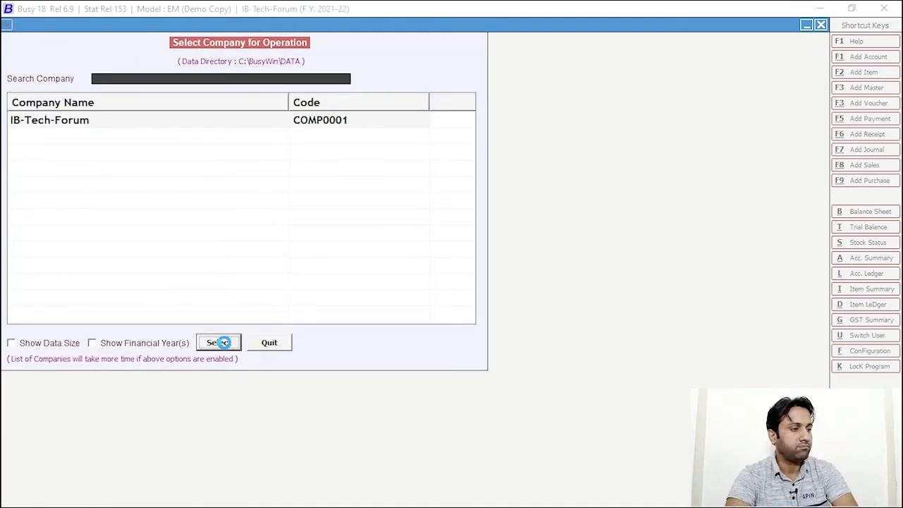
pyautogui.press('Return')
pyautogui.press('Down')
pyautogui.press('Down')
pyautogui.press('Down')
pyautogui.press('Down')
pyautogui.press('Down')
# List Sales vouchers awaiting approval and tick voucher 38/2021-22 for FS AUTOS
pyautogui.press('Return')
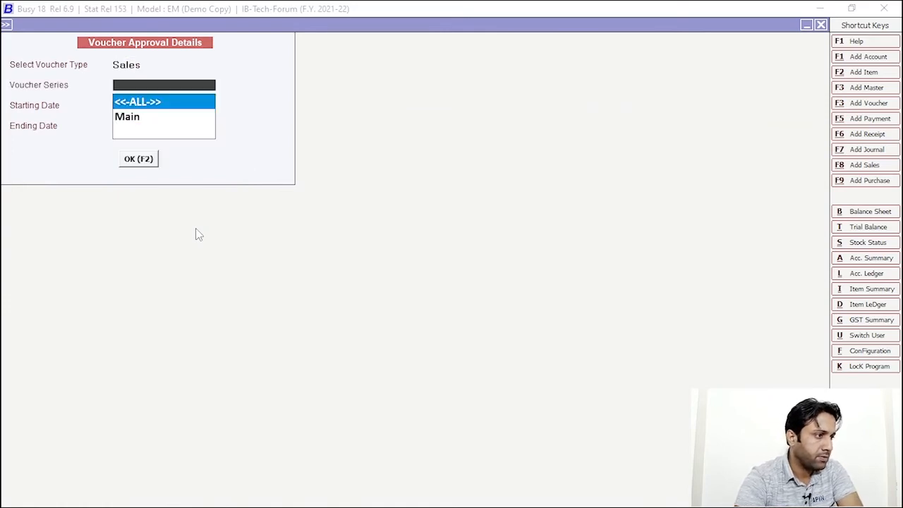
pyautogui.click(118, 164)
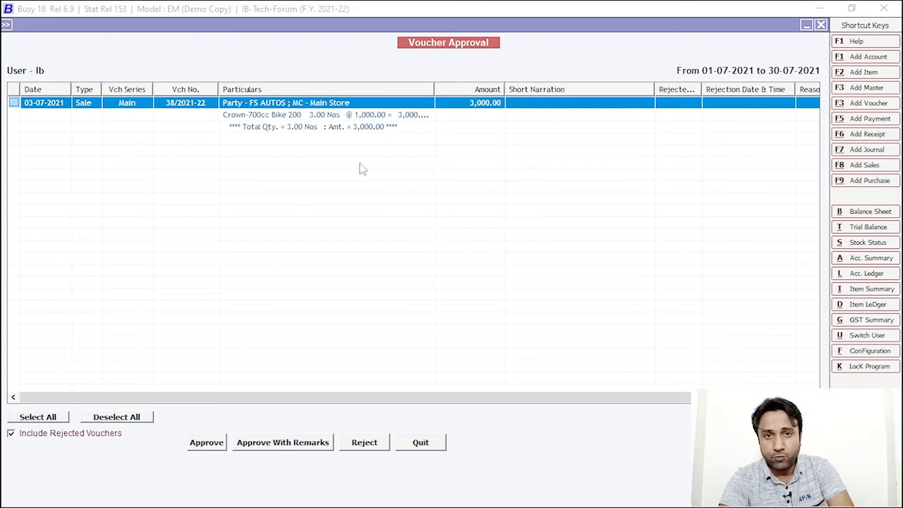
pyautogui.click(364, 443)
pyautogui.click(533, 385)
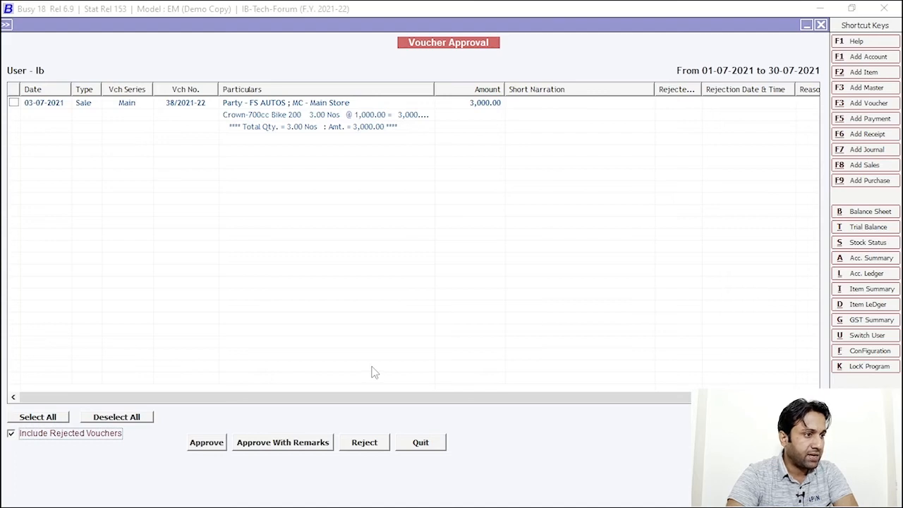
pyautogui.click(14, 103)
# Reject voucher 38/2021-22 with reason 'Add total Qty Only = 5' and exit the approval screens
pyautogui.click(362, 442)
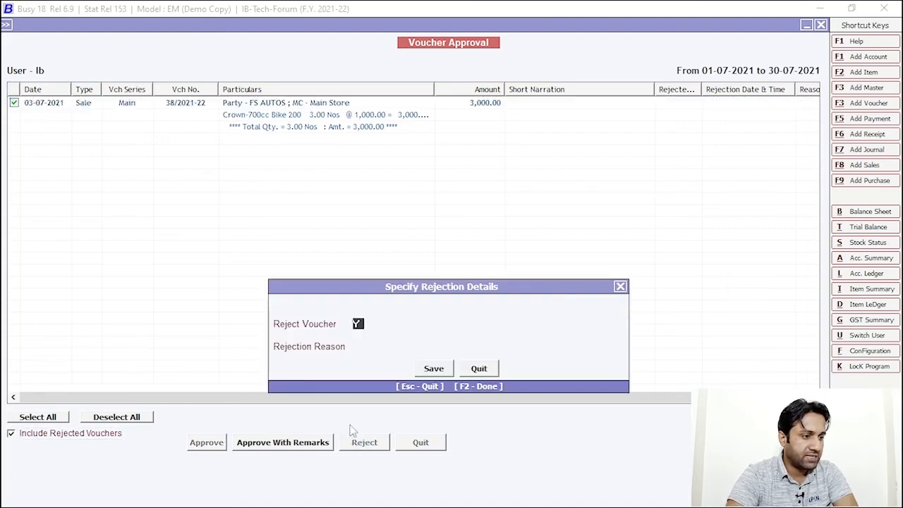
pyautogui.click(373, 349)
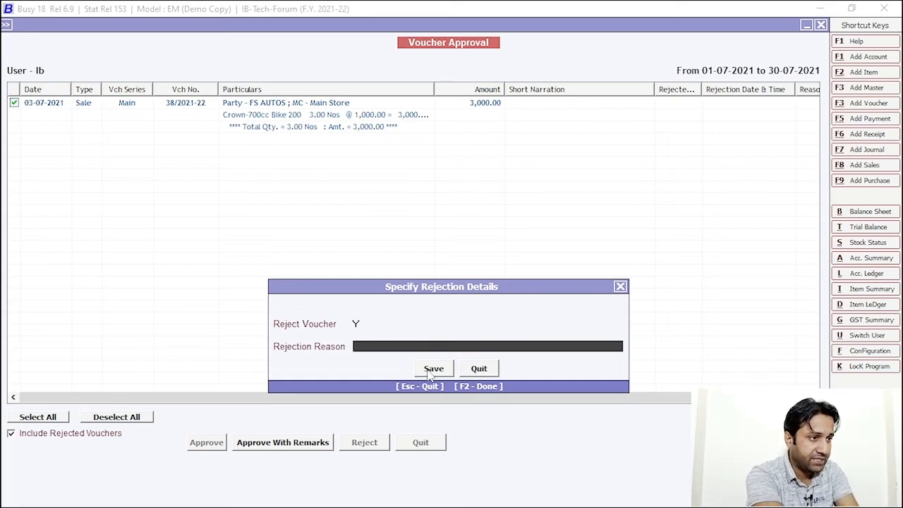
pyautogui.write('A')
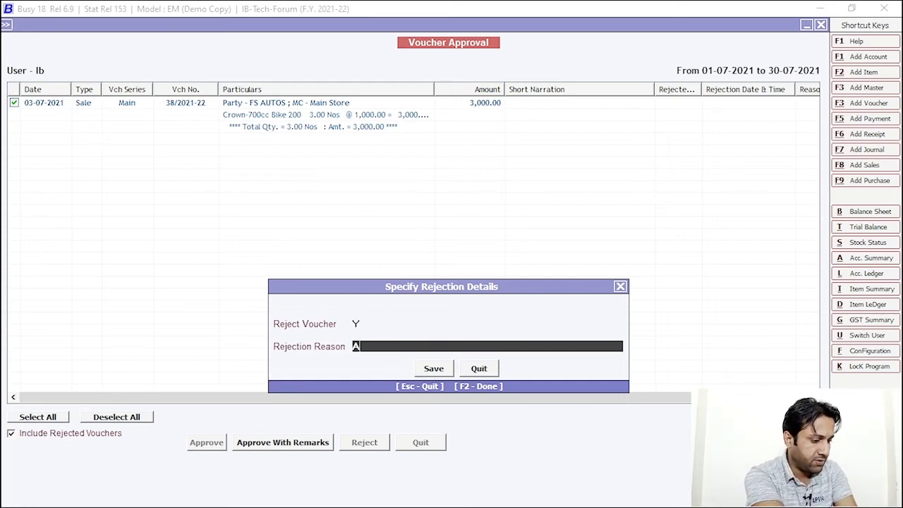
pyautogui.write('dd tota')
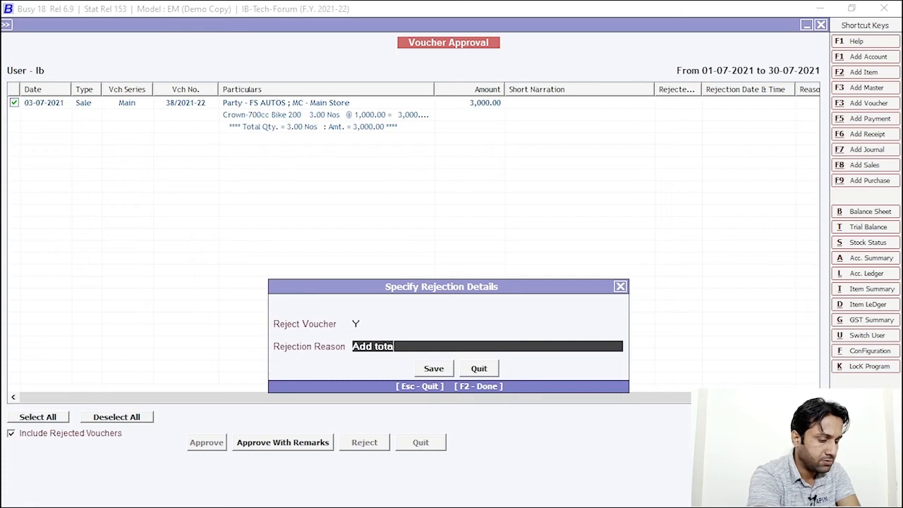
pyautogui.write('l Qty Only = 5')
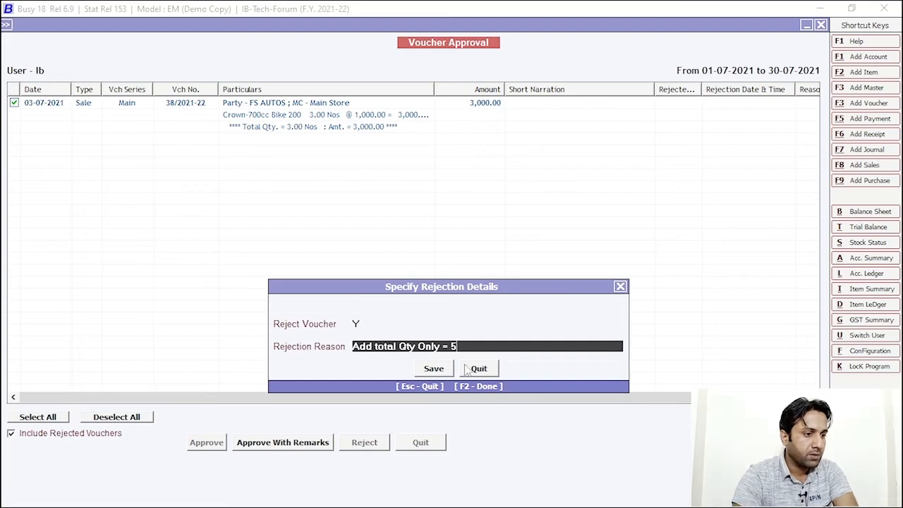
pyautogui.click(432, 368)
pyautogui.press('Escape')
pyautogui.press('Escape')
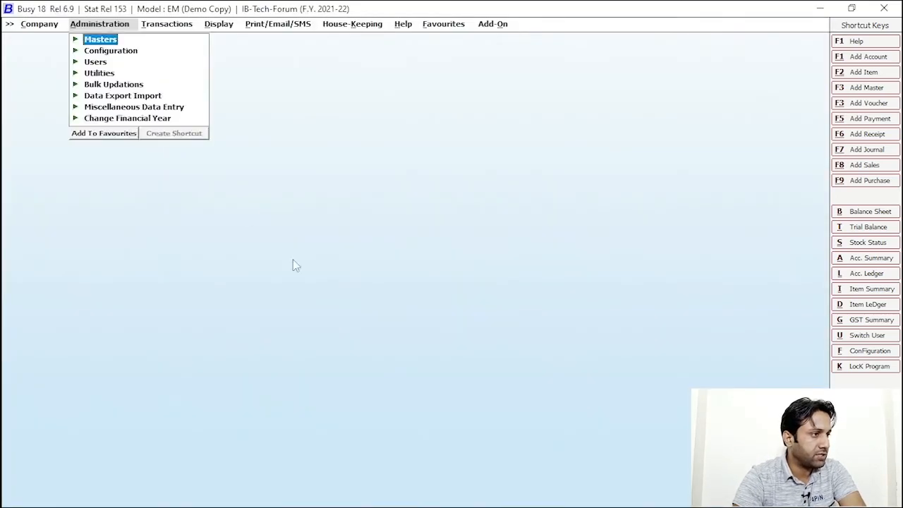
pyautogui.press('Escape')
# Close the company and reopen IB-Tech-Forum from the company list
pyautogui.click(486, 383)
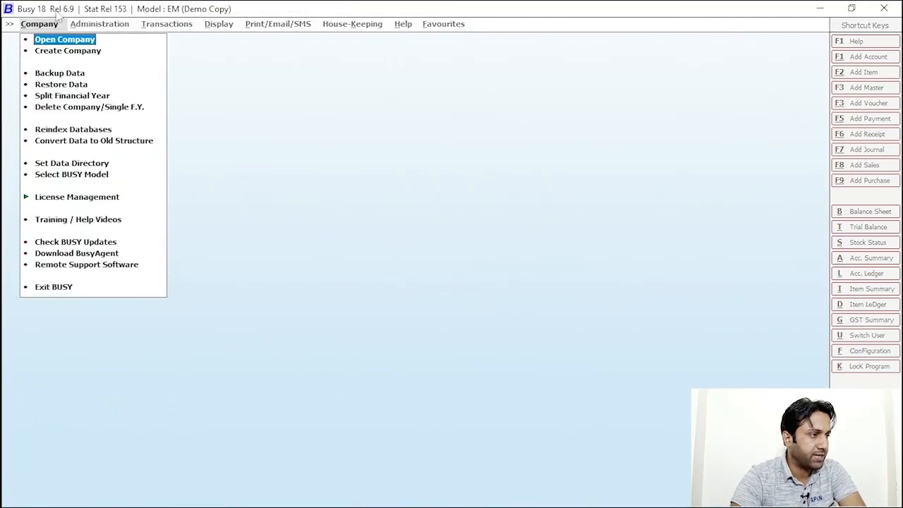
pyautogui.click(81, 41)
pyautogui.click(60, 121)
pyautogui.click(219, 344)
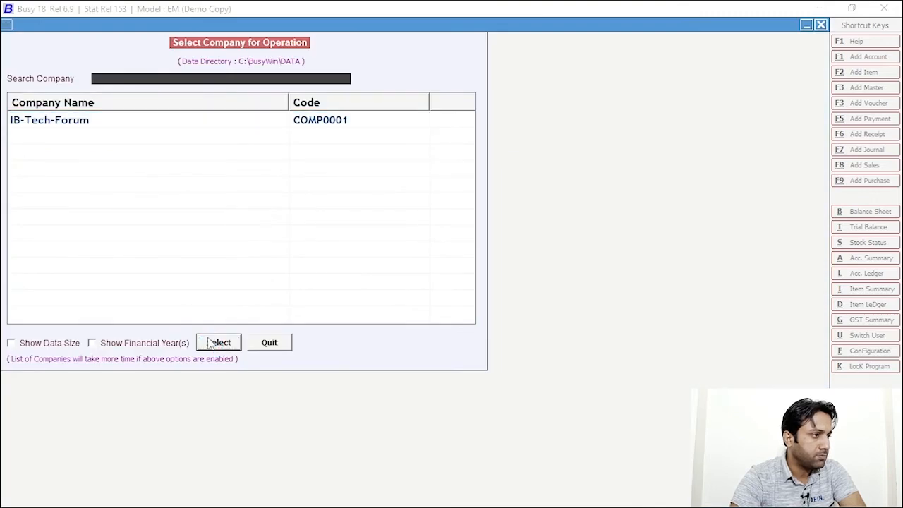
# Log in as the entering user, correcting the user name, and agree to show rejected entries
pyautogui.write('aslam')
pyautogui.press('Return')
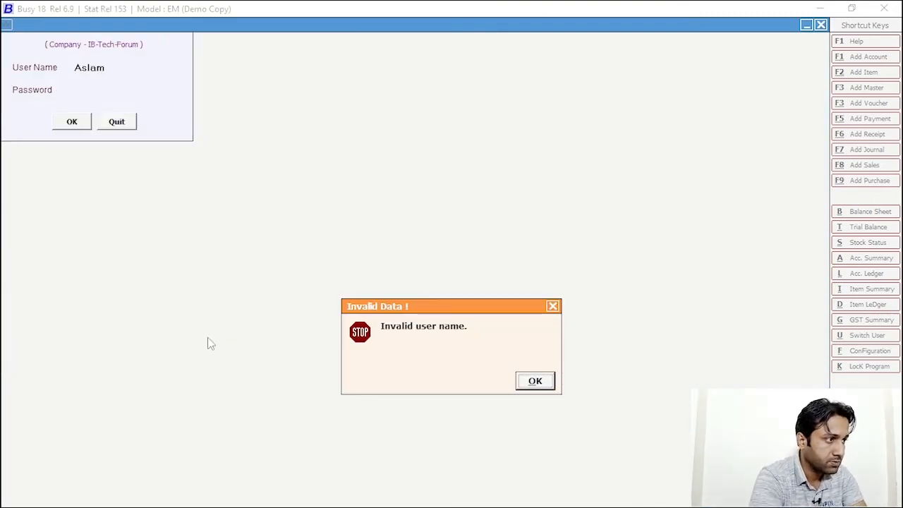
pyautogui.press('Return')
pyautogui.press('Return')
pyautogui.write('**')
pyautogui.press('Return')
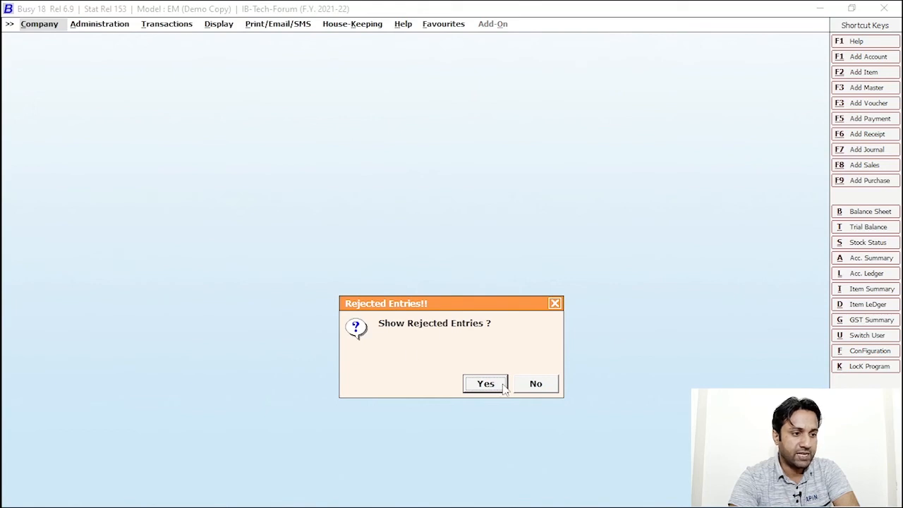
pyautogui.click(503, 387)
# Run the Voucher Rejection Details report for Sales vouchers
pyautogui.click(407, 377)
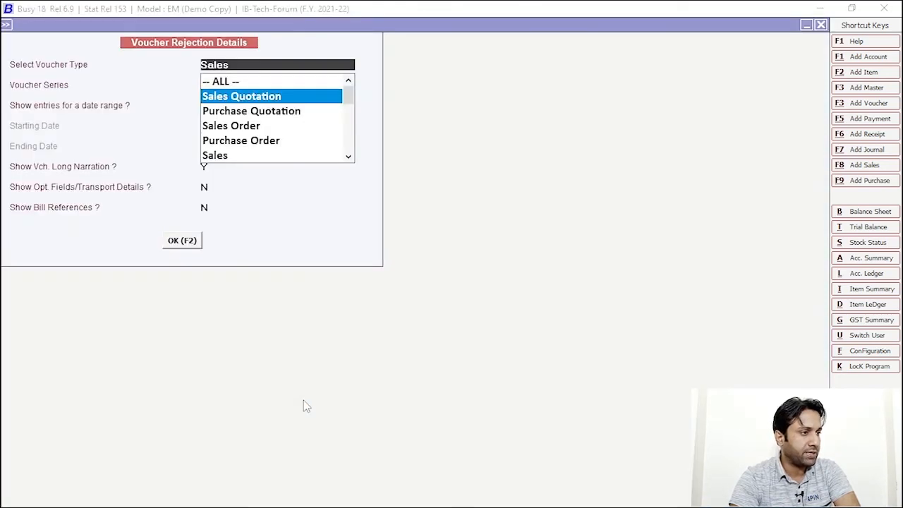
pyautogui.press('Down')
pyautogui.press('Down')
pyautogui.press('Down')
pyautogui.press('Down')
pyautogui.press('Return')
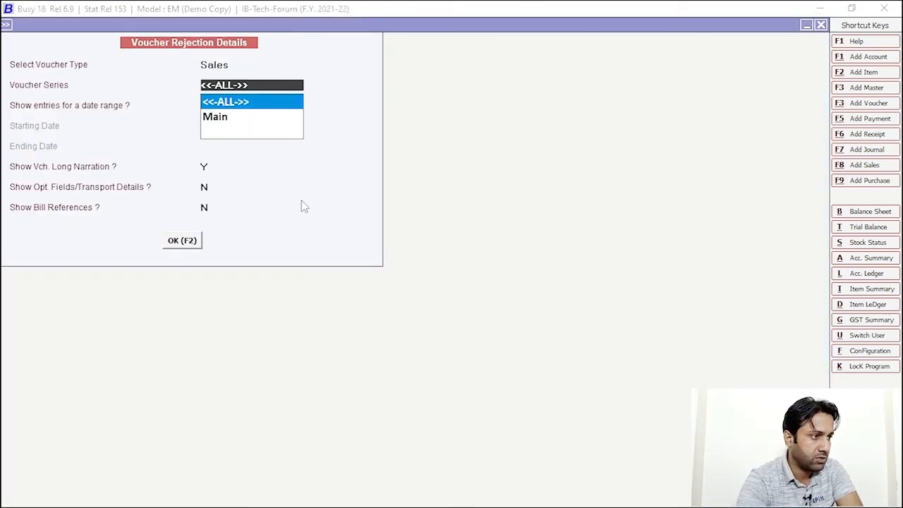
pyautogui.click(173, 240)
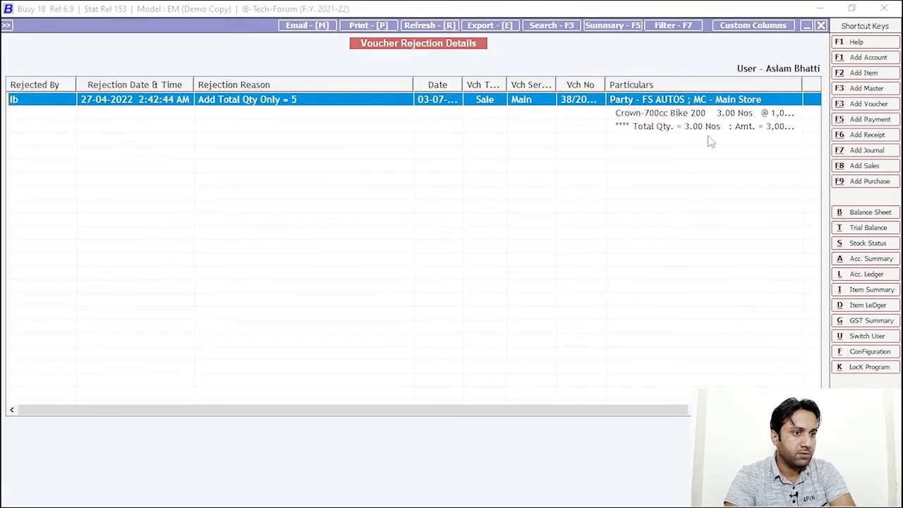
# Open rejected voucher 38/2021-22 and change the bike quantity from 3 to 5
pyautogui.click(448, 113)
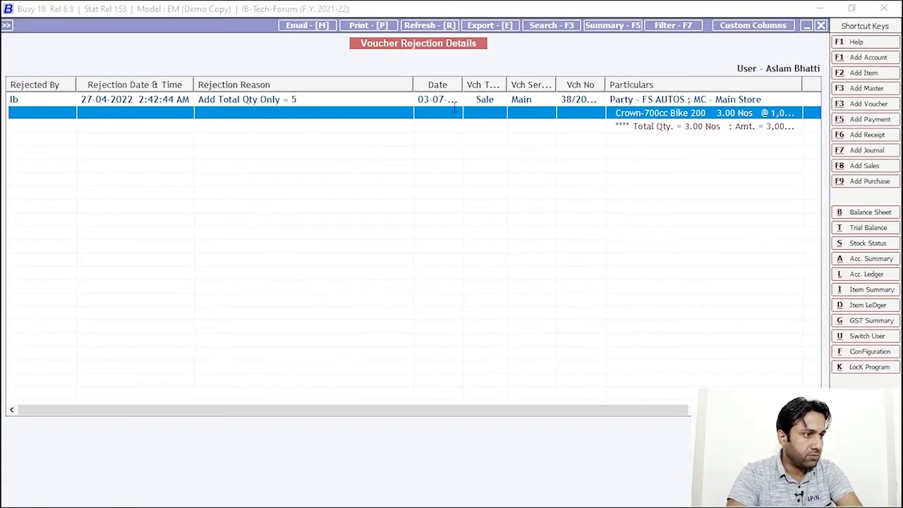
pyautogui.click(247, 102)
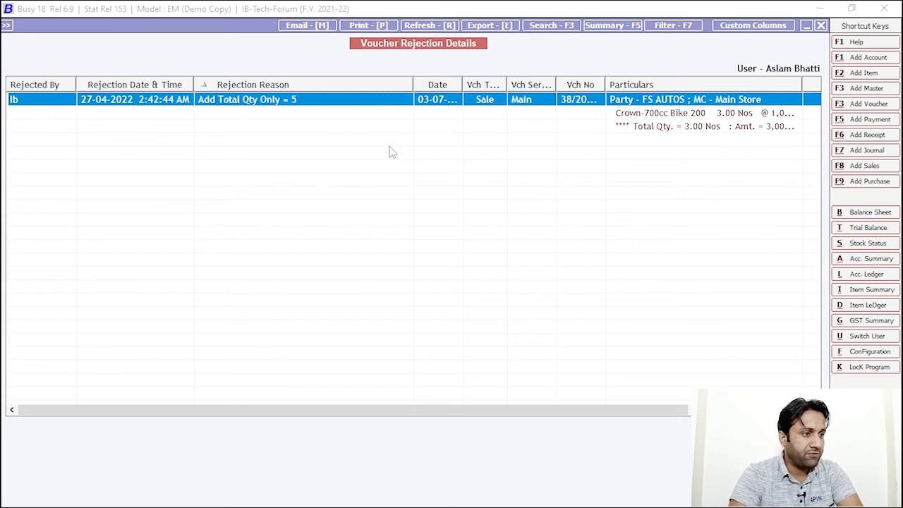
pyautogui.press('Return')
pyautogui.click(353, 139)
pyautogui.write('5')
pyautogui.press('Return')
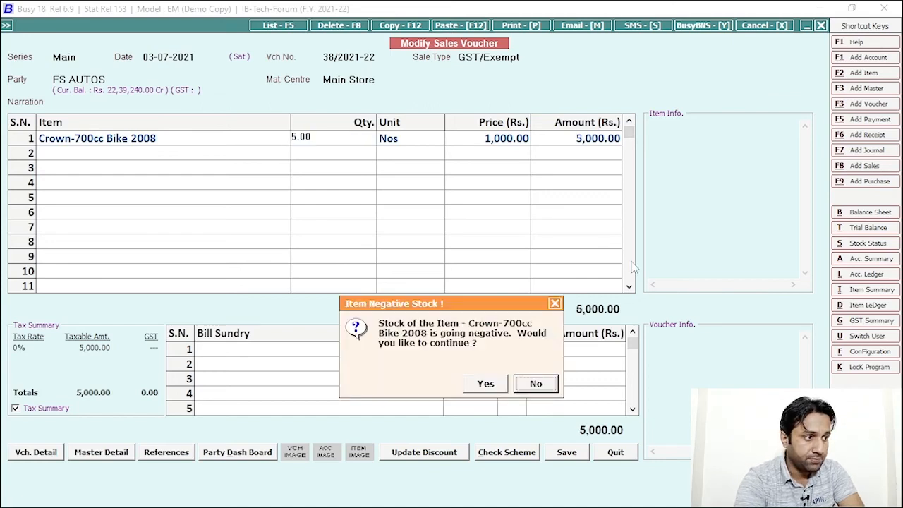
# Save the corrected 5,000.00 voucher without printing and close the rejection report
pyautogui.press('Return')
pyautogui.click(567, 452)
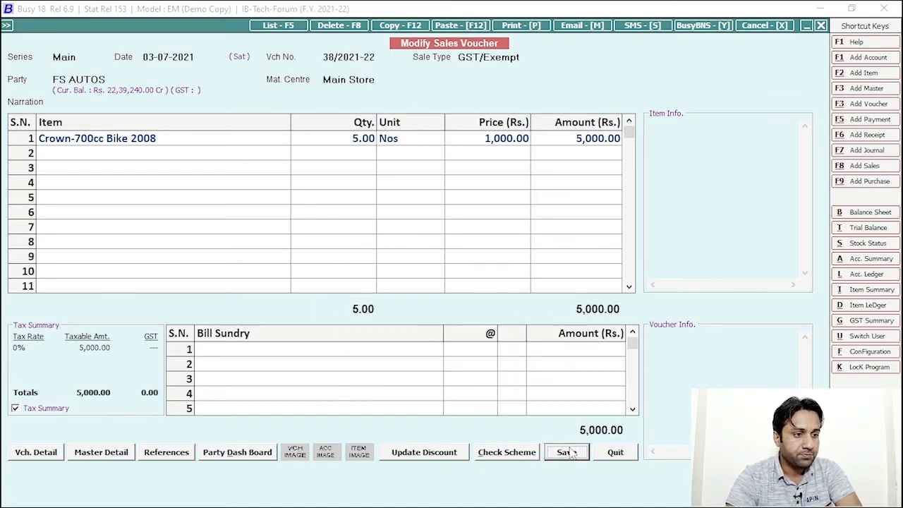
pyautogui.click(462, 359)
pyautogui.click(535, 383)
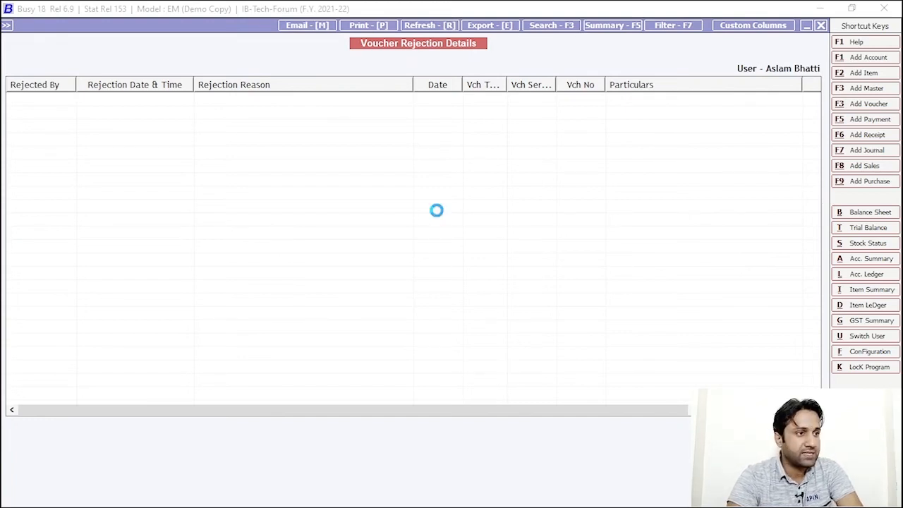
pyautogui.press('Escape')
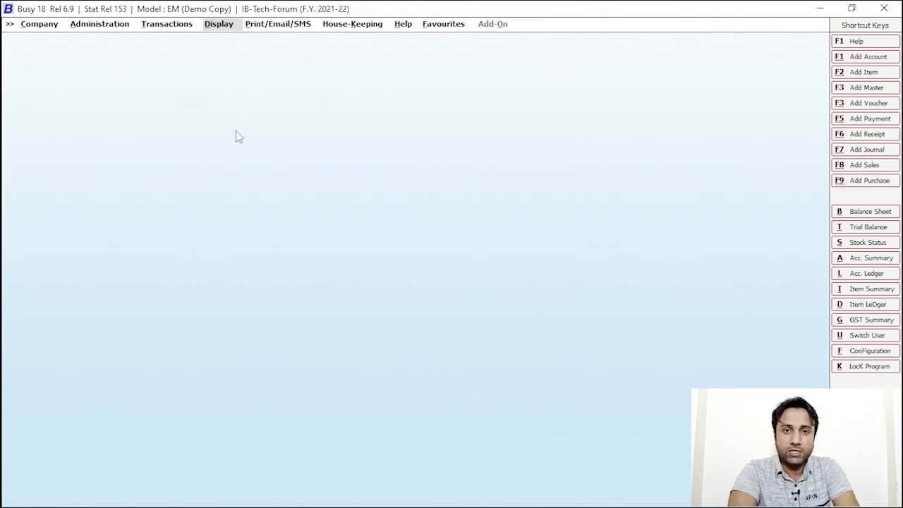
# Close IB-Tech-Forum and reopen it under the approving user's login, skipping pending approval entries
pyautogui.press('Escape')
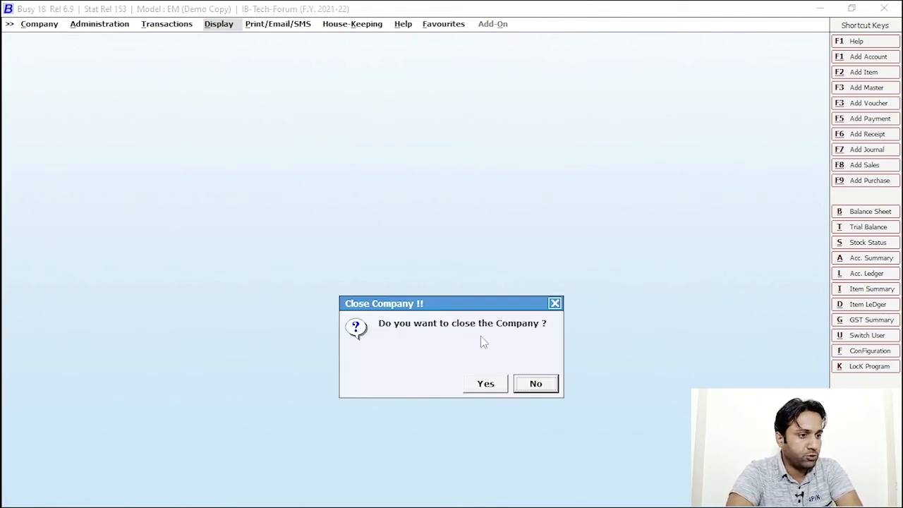
pyautogui.click(483, 384)
pyautogui.press('Return')
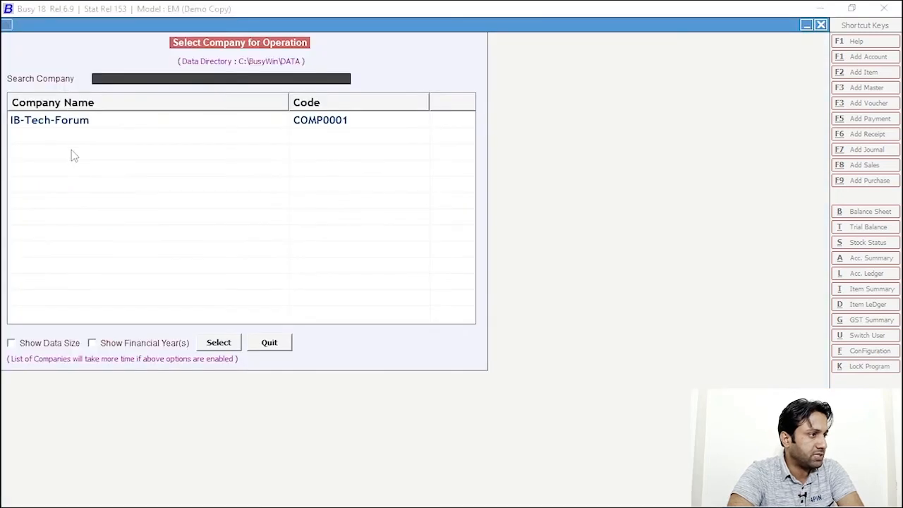
pyautogui.click(219, 342)
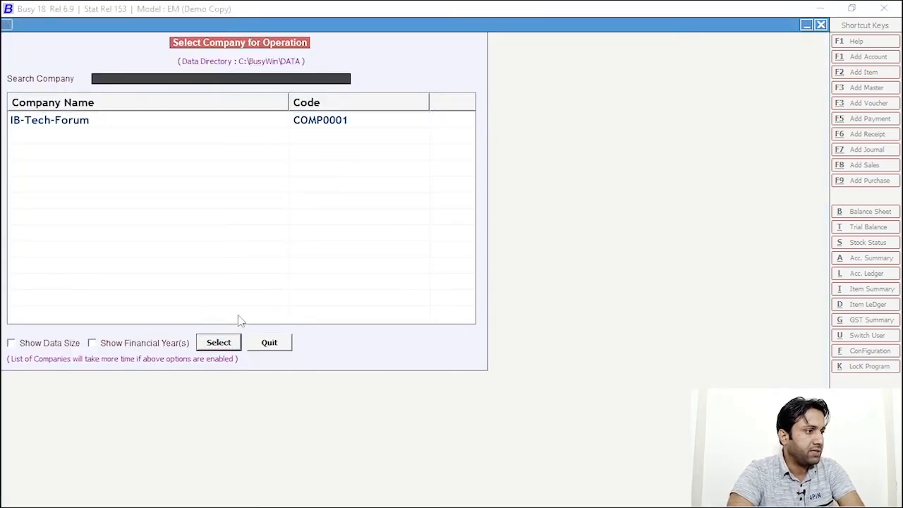
pyautogui.write('ib')
pyautogui.press('Return')
pyautogui.press('Return')
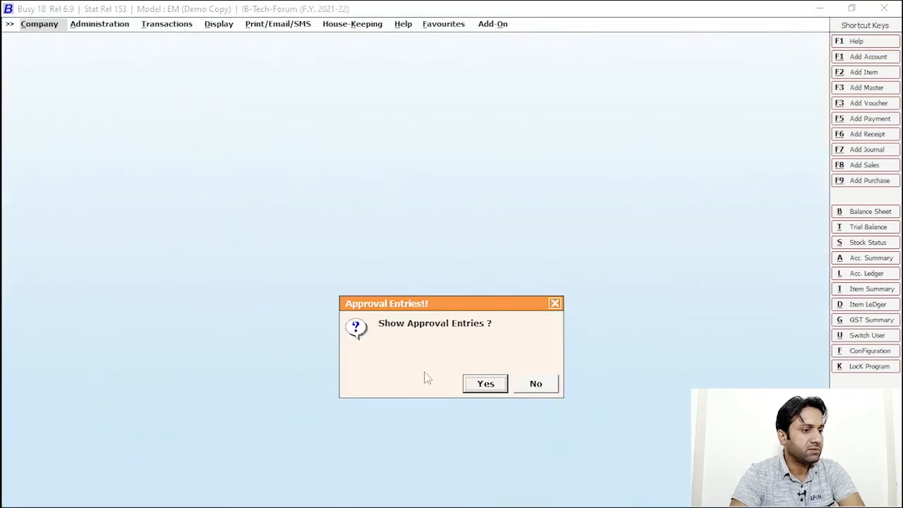
pyautogui.click(549, 386)
pyautogui.click(221, 33)
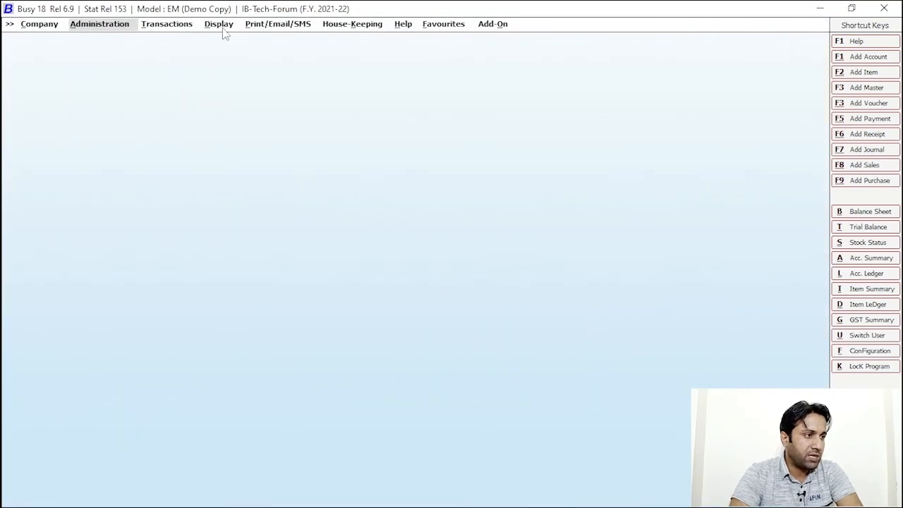
# Open the Approved Vouchers option of Display > Check List > Voucher/Master Approval Report
pyautogui.click(220, 27)
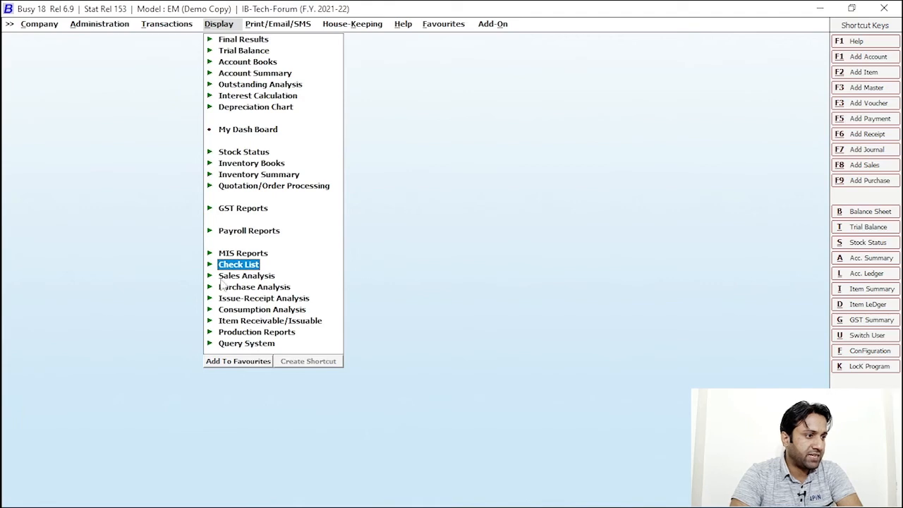
pyautogui.click(254, 267)
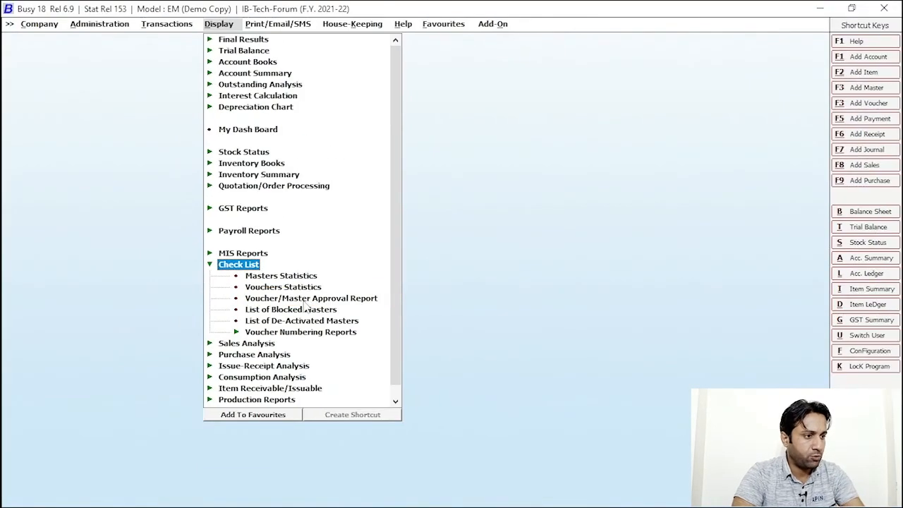
pyautogui.click(305, 299)
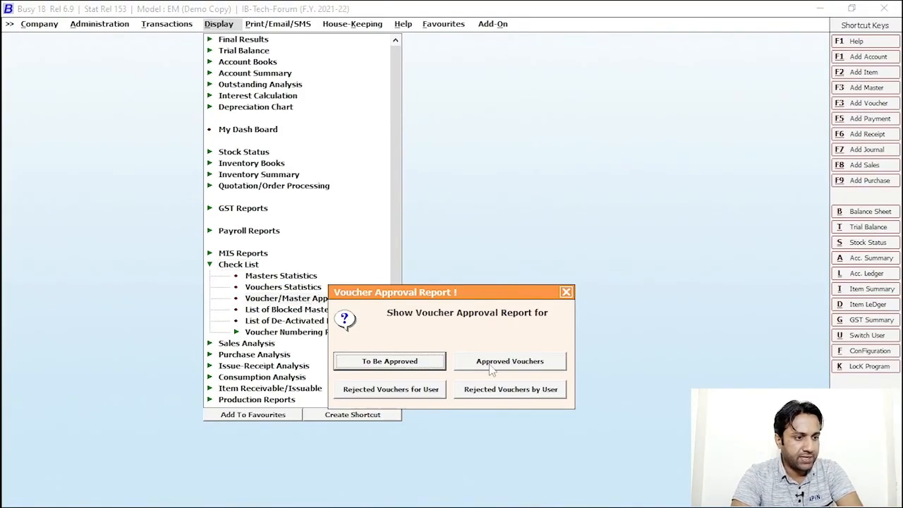
pyautogui.click(527, 366)
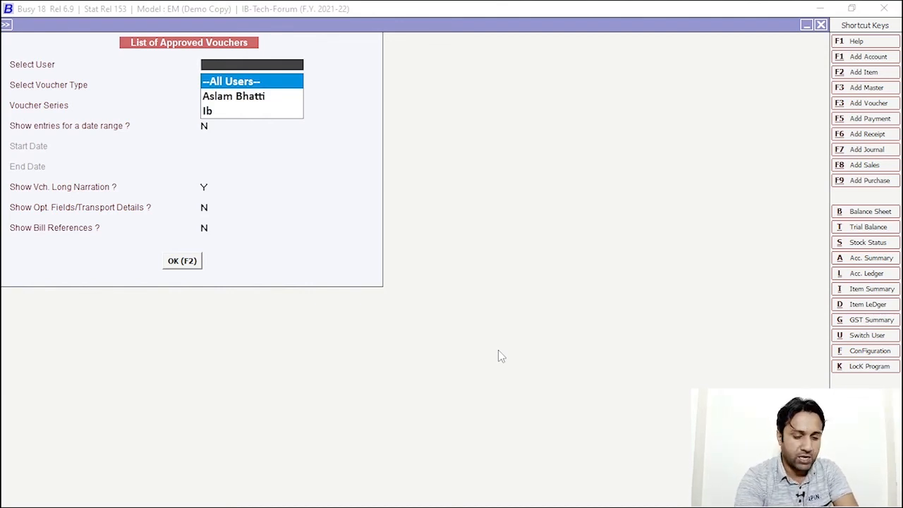
# Show the list of Sales vouchers approved by the approving user
pyautogui.press('Down')
pyautogui.press('Down')
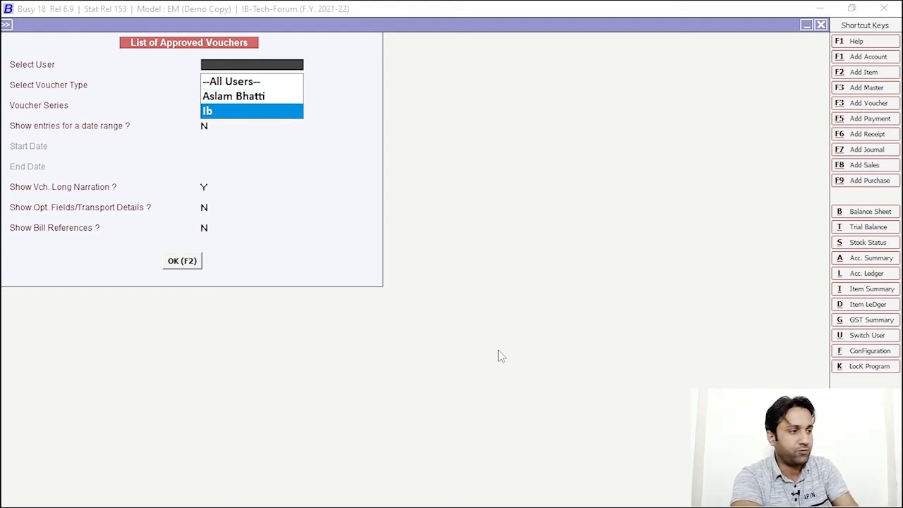
pyautogui.press('Return')
pyautogui.press('Down')
pyautogui.press('Down')
pyautogui.press('Down')
pyautogui.press('Down')
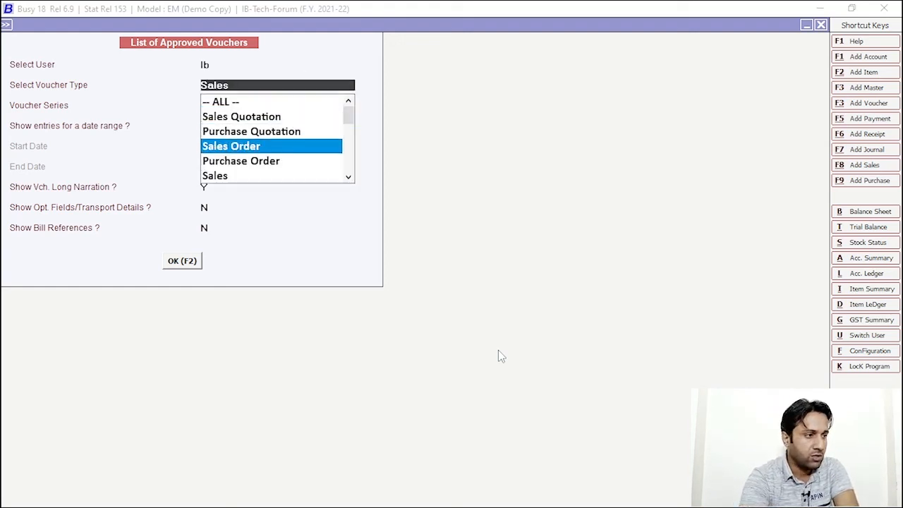
pyautogui.press('Return')
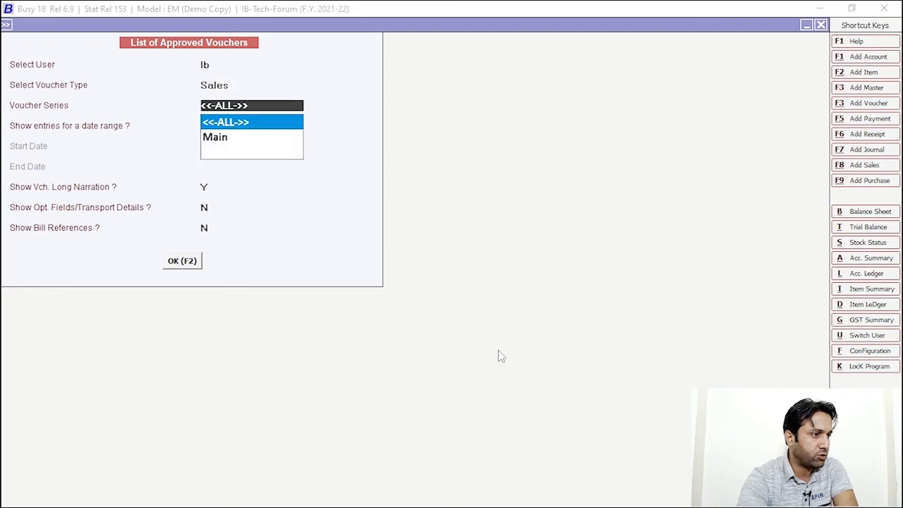
pyautogui.click(182, 261)
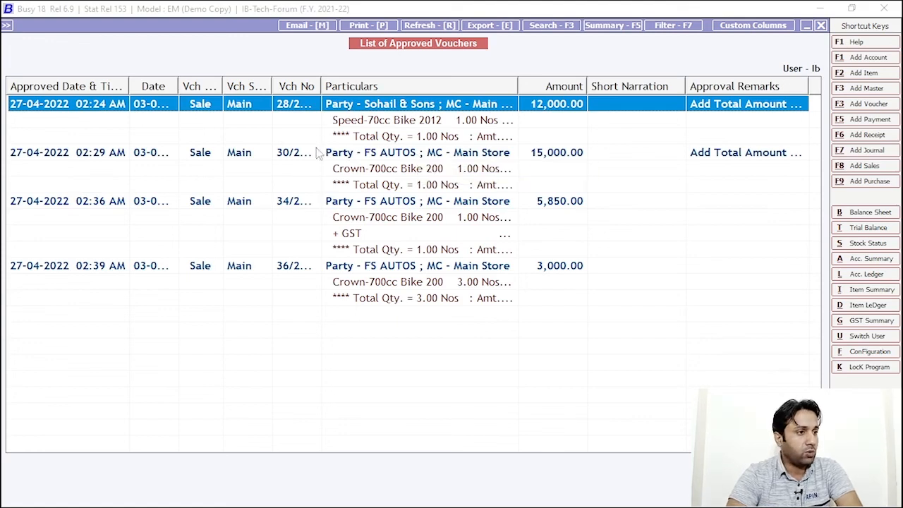
# Run the Rejected Vouchers by User report for the approving user, which lists no vouchers
pyautogui.press('Escape')
pyautogui.press('Escape')
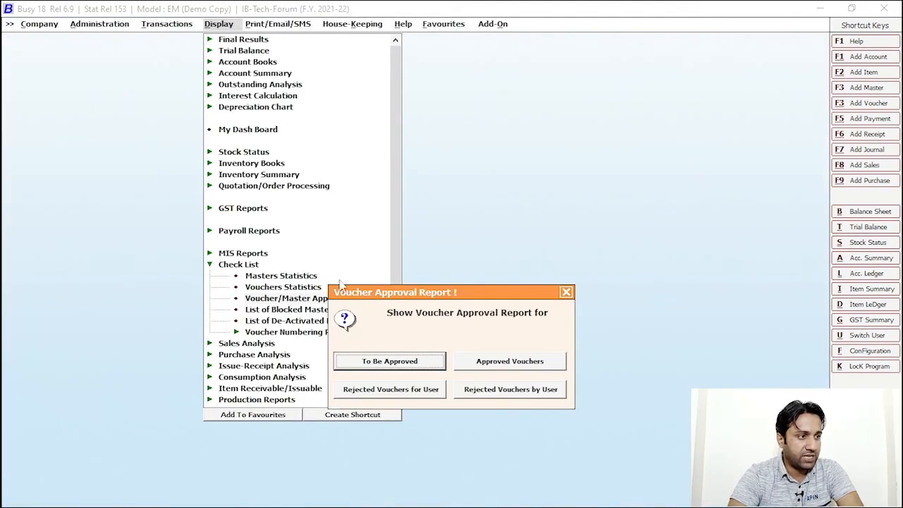
pyautogui.click(506, 394)
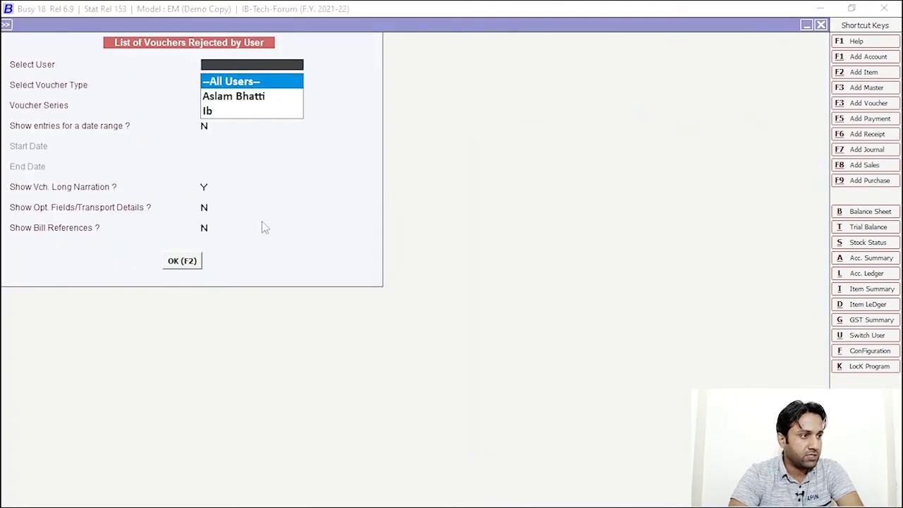
pyautogui.click(212, 112)
pyautogui.click(182, 261)
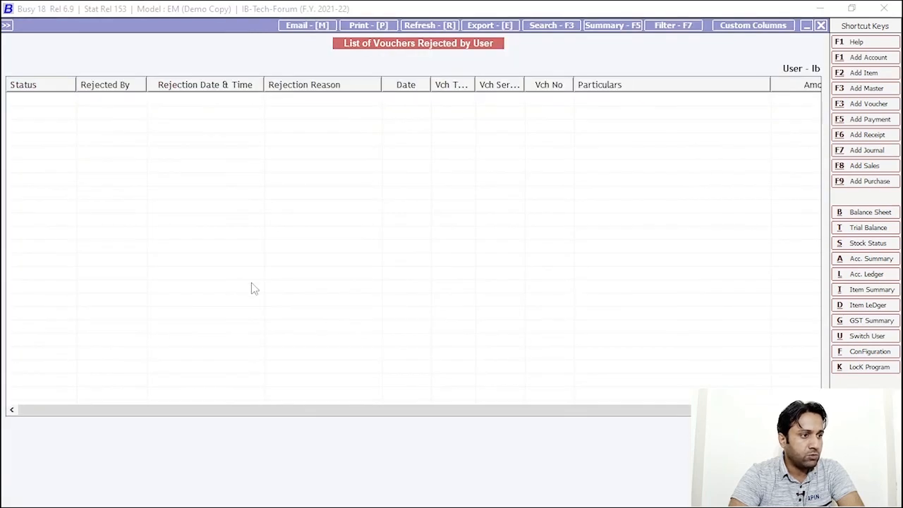